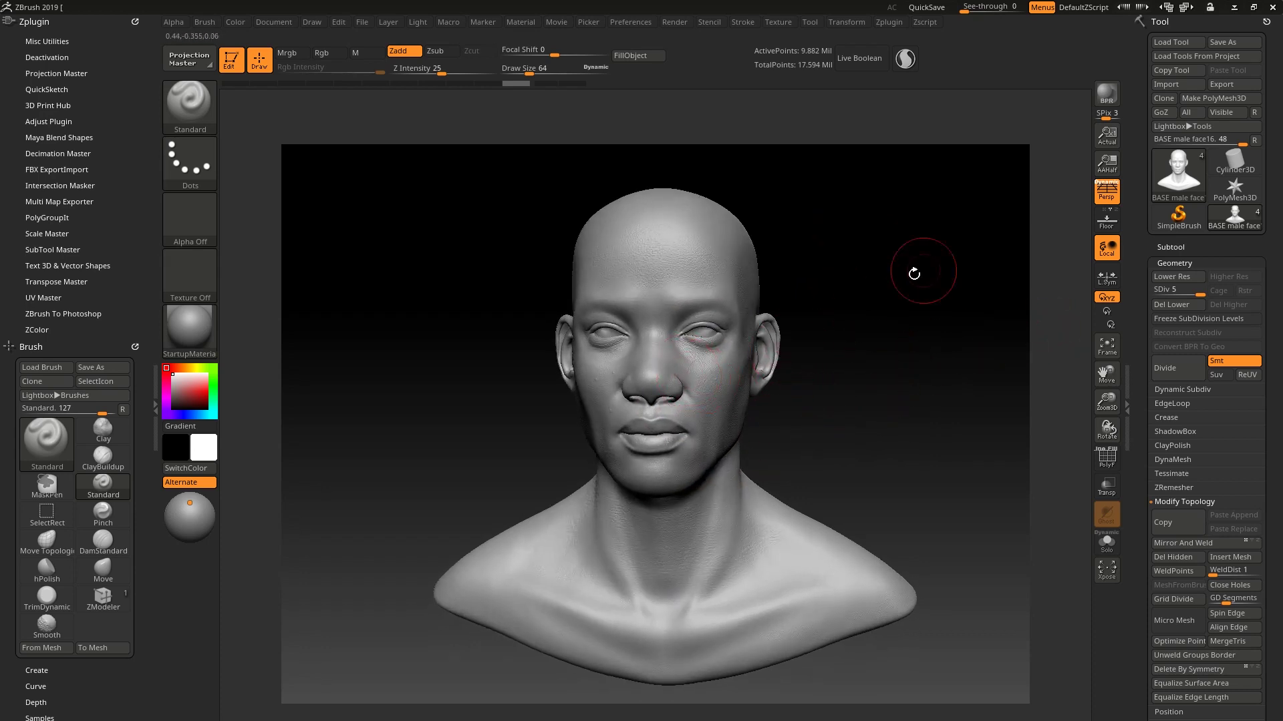
- Examine the bust's skin detail at subdivision level 5 and compare it with the base mesh at level 1
mouse_move(891, 390)
left_mouse_down()
mouse_move(1020, 378)
mouse_move(982, 457)
mouse_move(898, 528)
left_mouse_up()
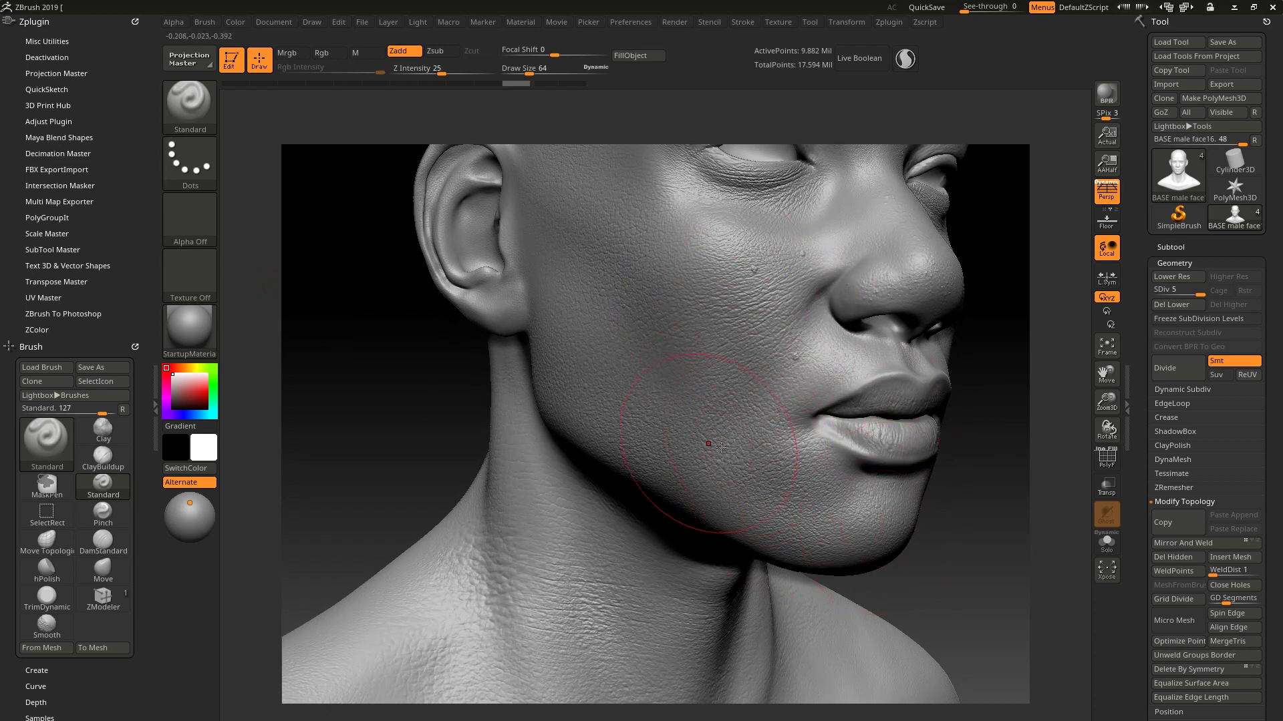
left_click_drag(1003, 421, 803, 372)
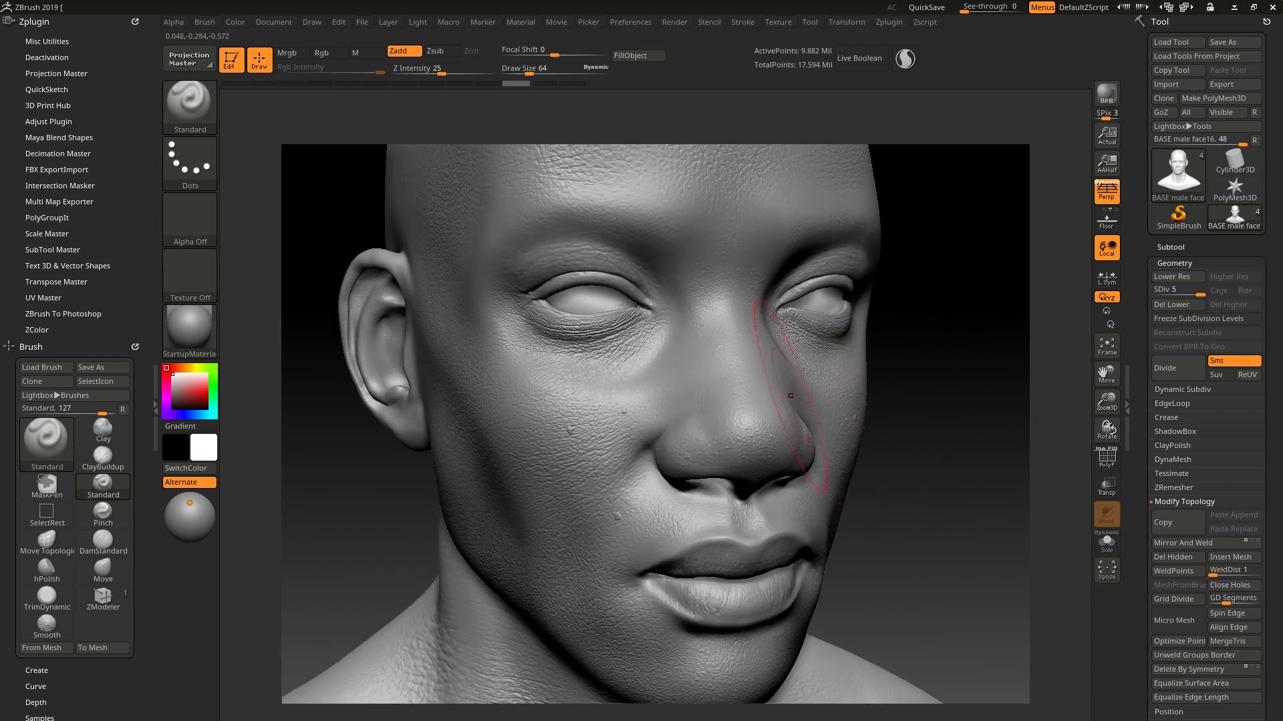
left_click_drag(1199, 294, 1170, 290)
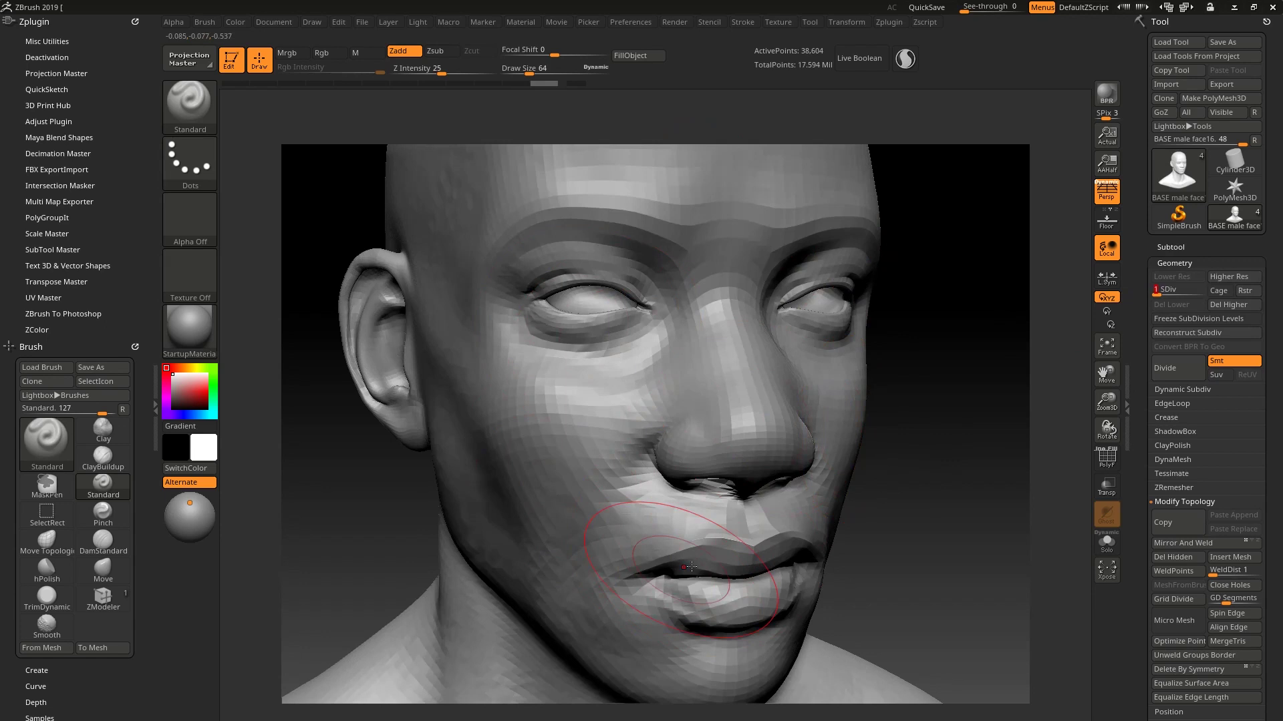
left_click_drag(930, 465, 735, 481)
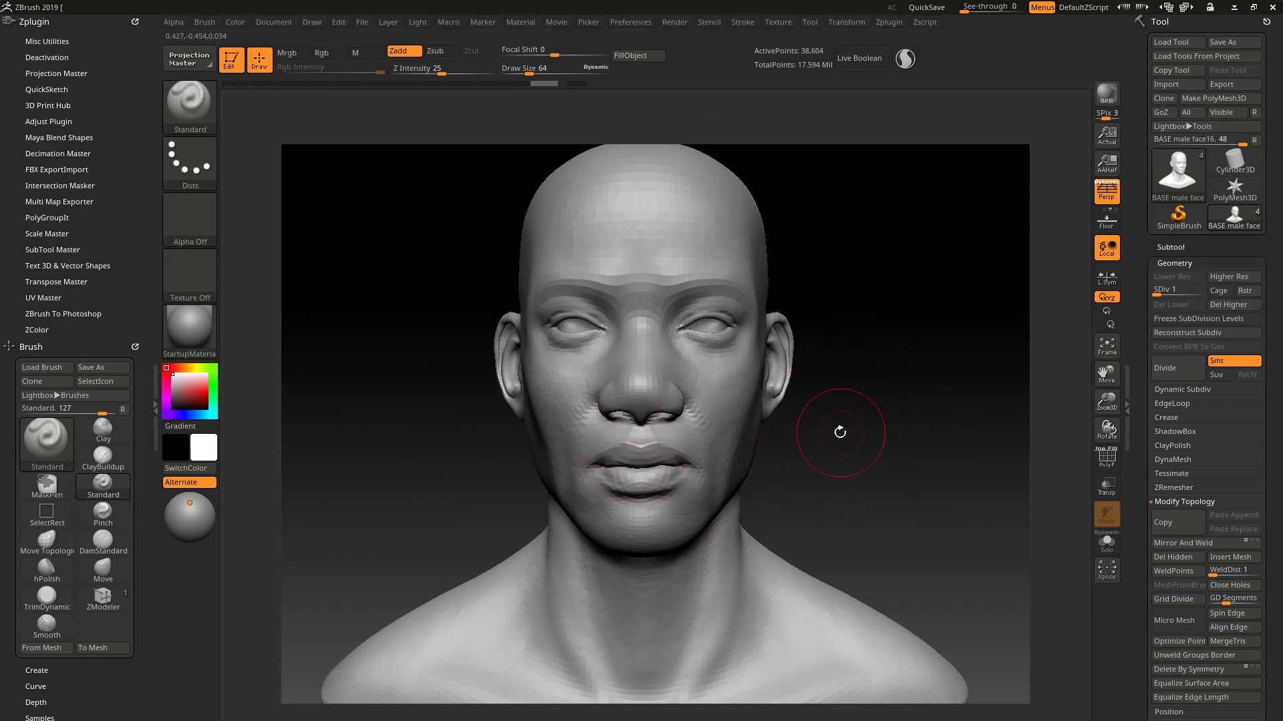
left_click_drag(851, 434, 799, 452)
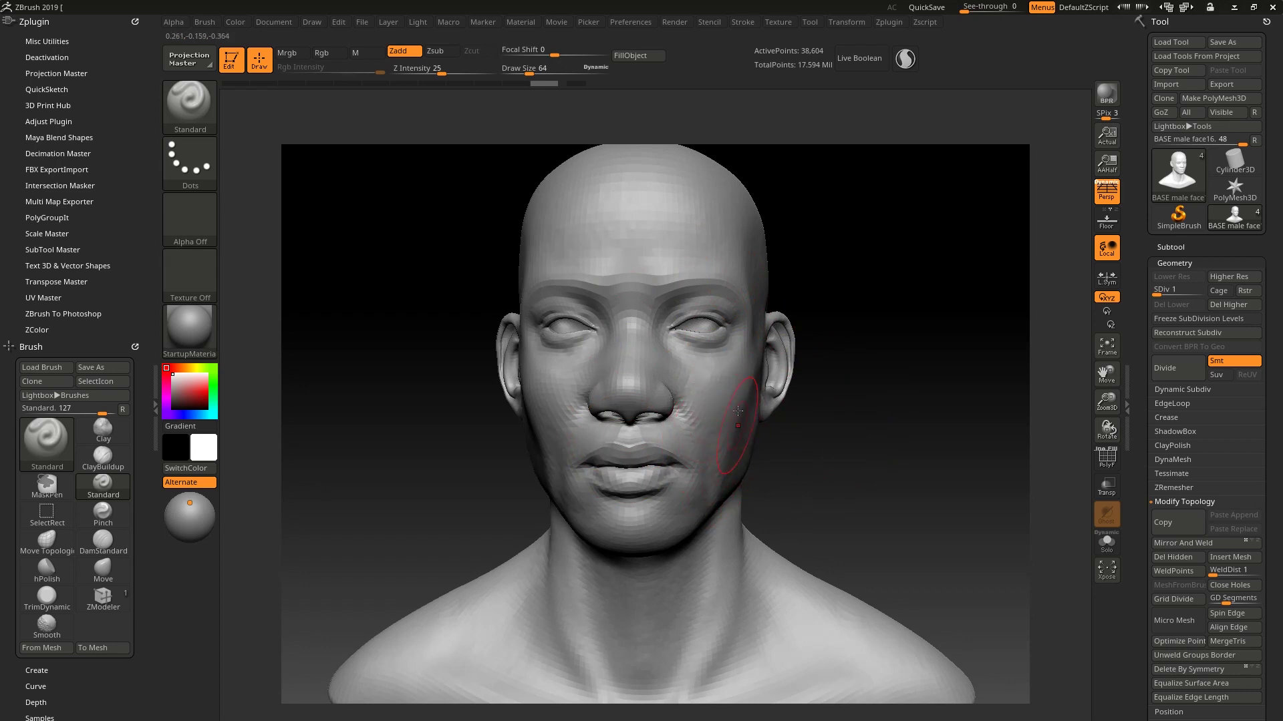
left_click_drag(897, 449, 848, 472)
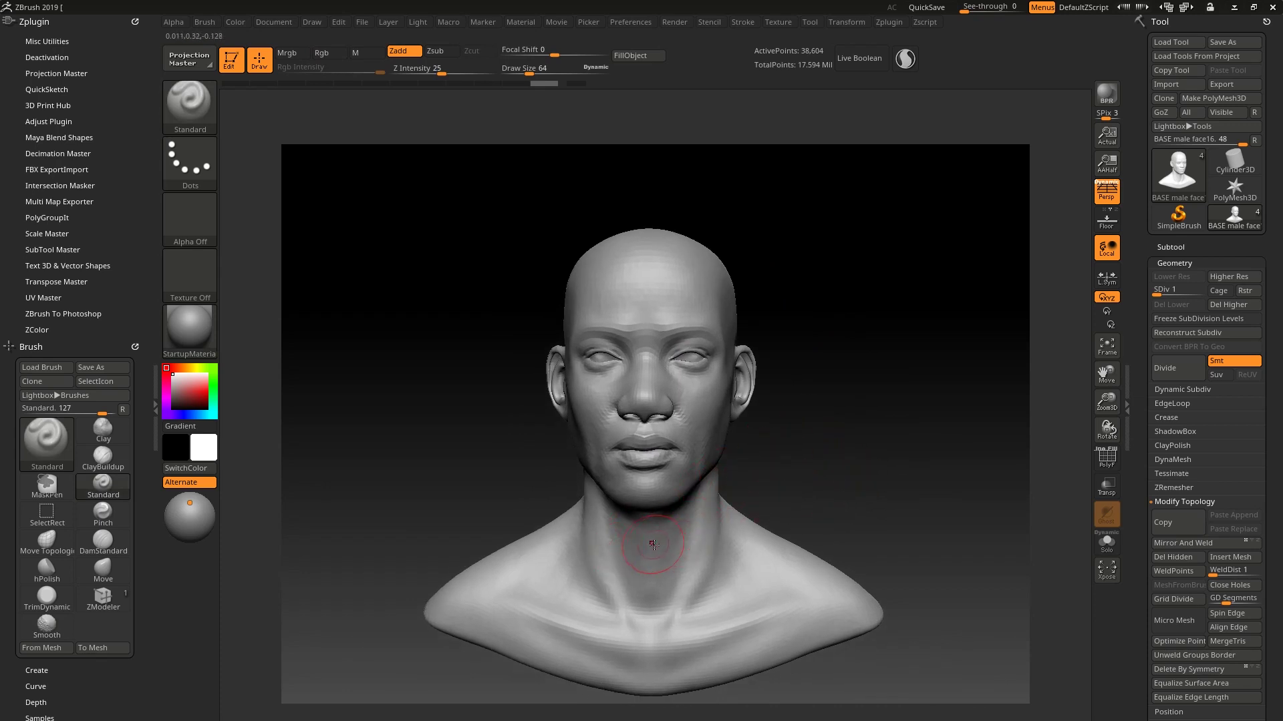
left_click_drag(857, 432, 821, 447)
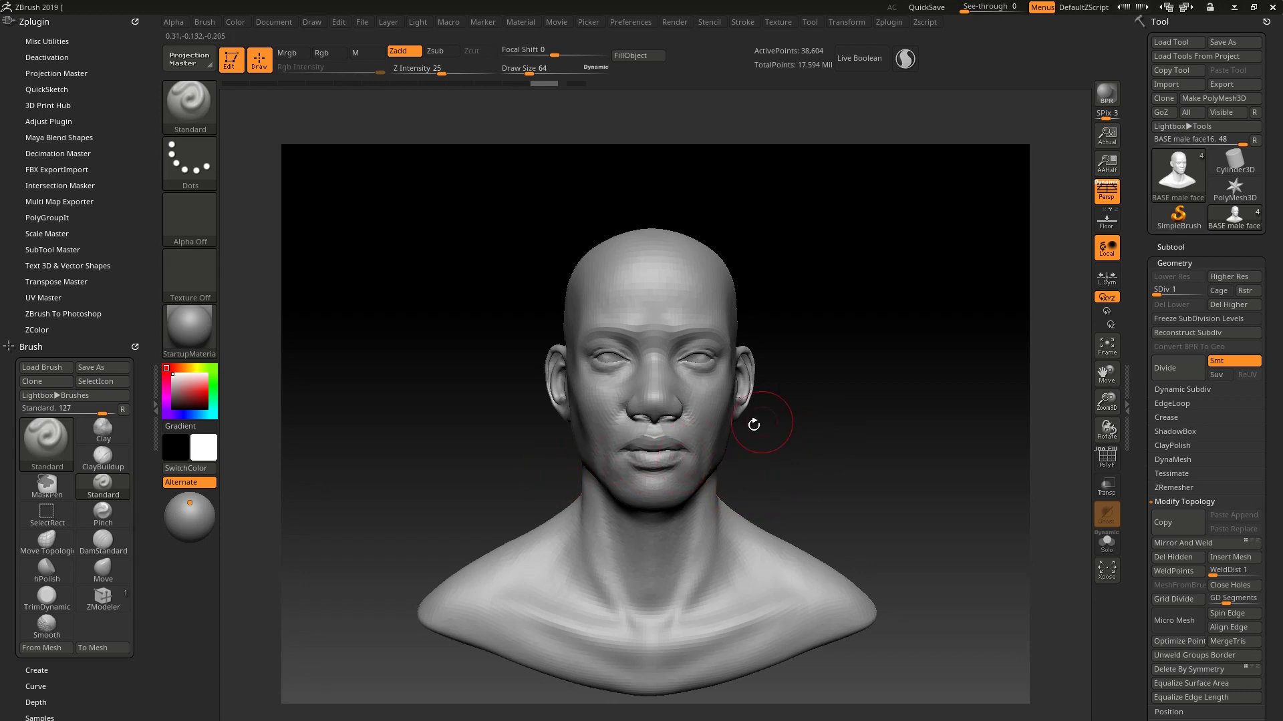
mouse_move(887, 344)
left_mouse_down()
mouse_move(905, 405)
mouse_move(800, 424)
mouse_move(862, 409)
left_mouse_up()
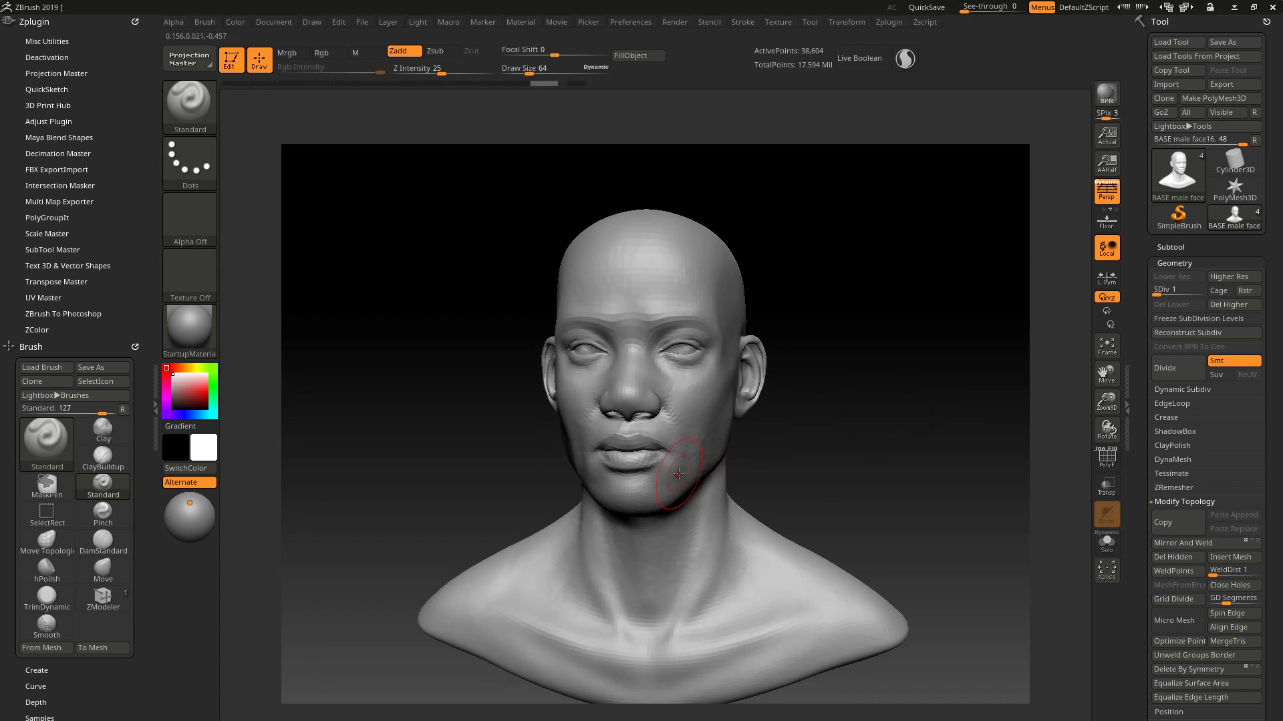
- Return the bust to subdivision level 5 and examine the full-detail face and head shape
left_click_drag(882, 449, 1008, 221, "shift")
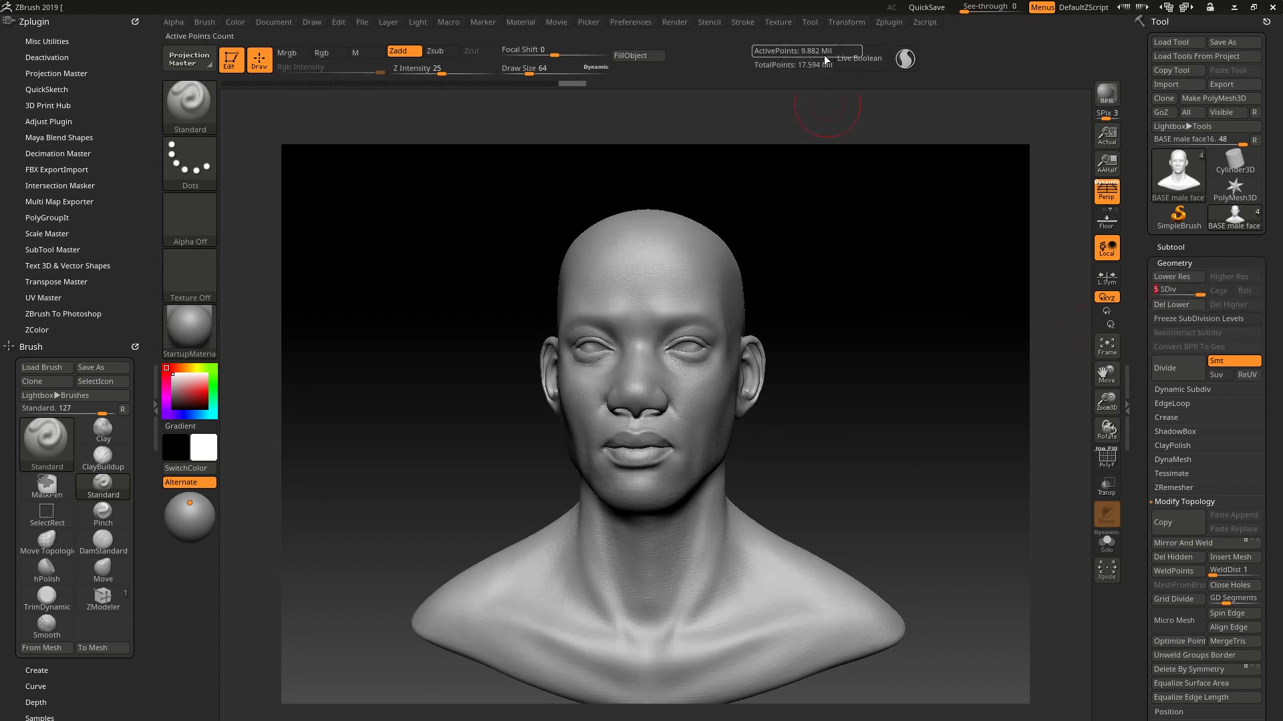
left_click_drag(773, 364, 868, 123)
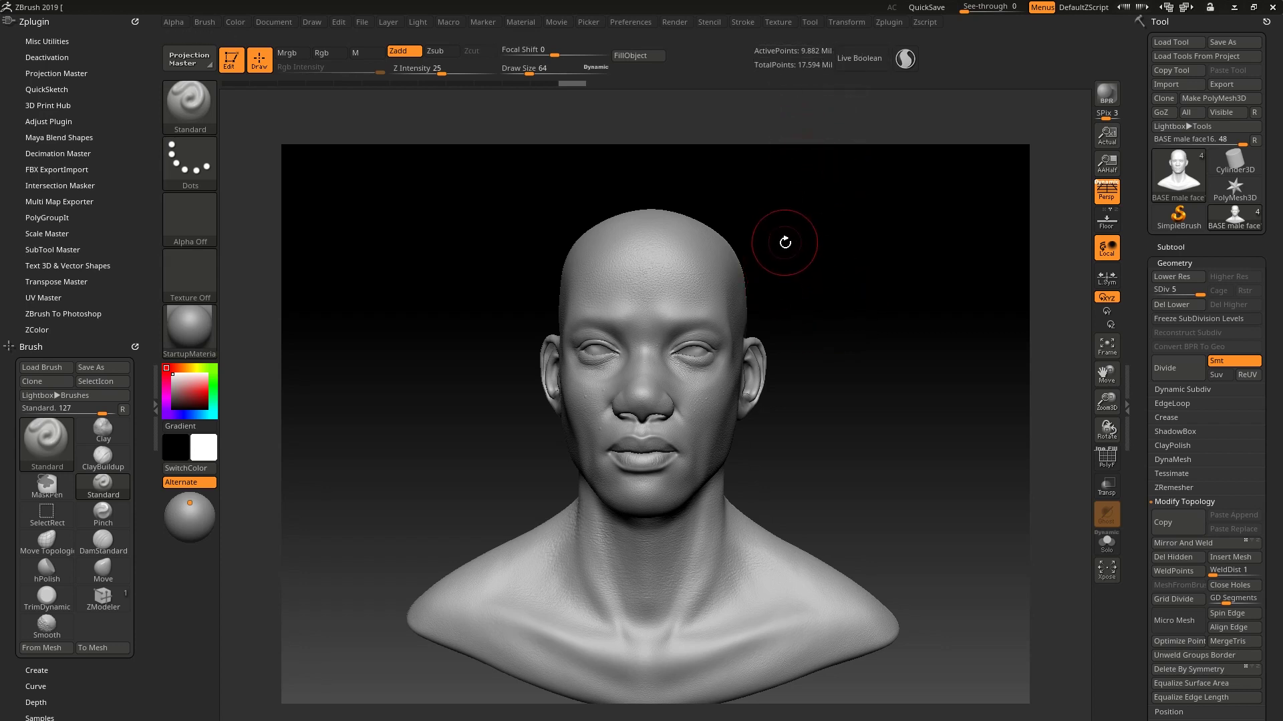
mouse_move(793, 246)
left_mouse_down()
mouse_move(887, 283)
mouse_move(859, 355)
mouse_move(889, 357)
left_mouse_up()
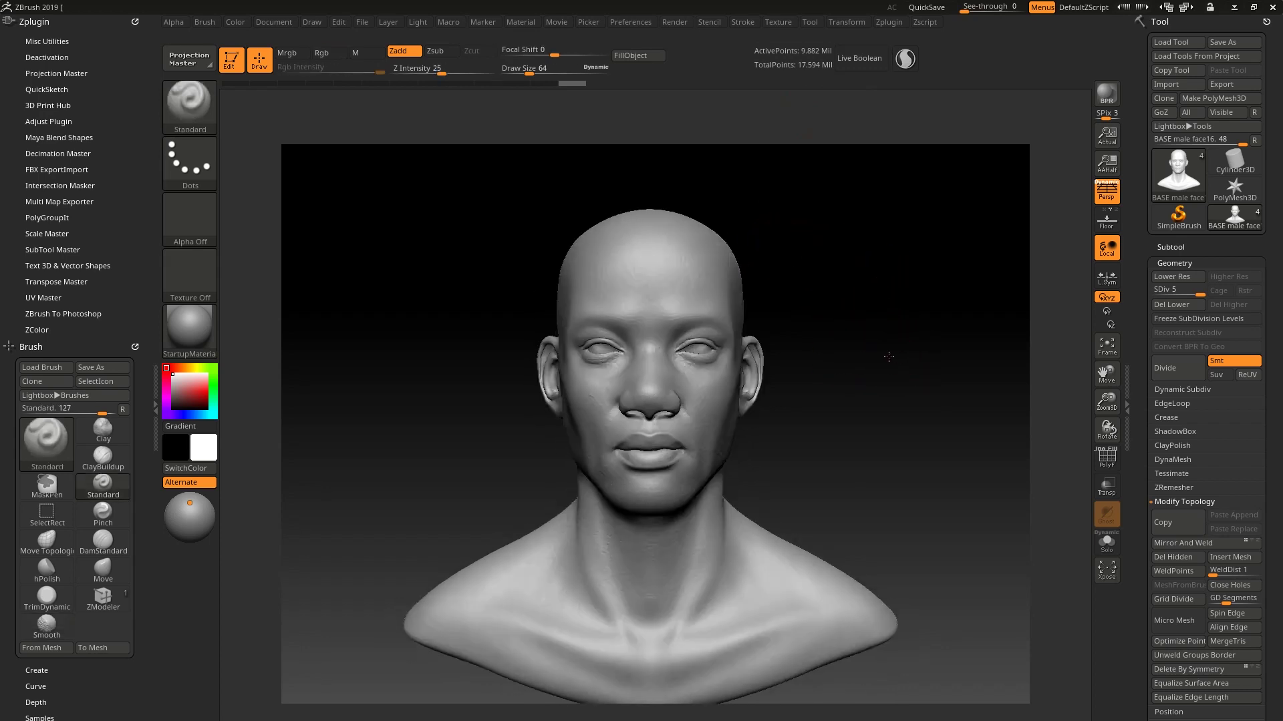
left_click_drag(879, 417, 945, 388)
key("space")
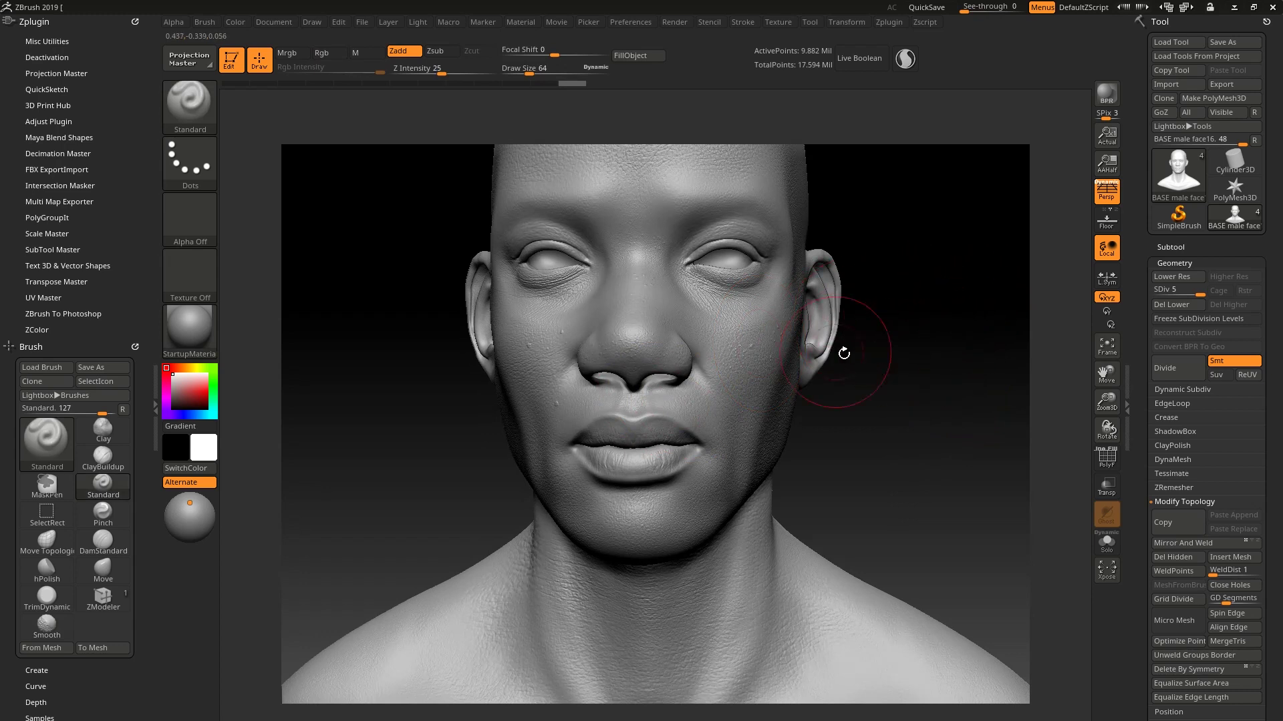
mouse_move(945, 335)
left_mouse_down()
mouse_move(945, 364)
mouse_move(888, 372)
mouse_move(945, 369)
mouse_move(944, 355)
mouse_move(949, 368)
left_mouse_up()
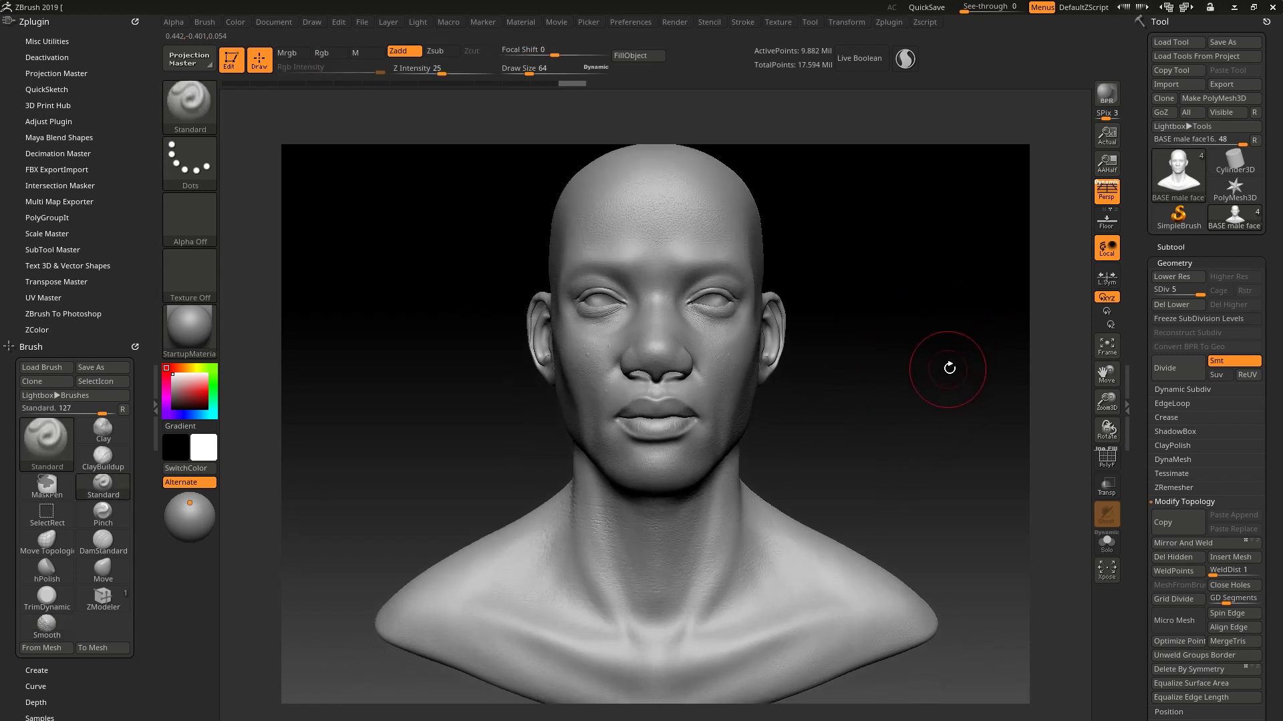
mouse_move(922, 309)
left_mouse_down()
mouse_move(893, 323)
mouse_move(905, 338)
mouse_move(524, 392)
mouse_move(348, 391)
left_mouse_up()
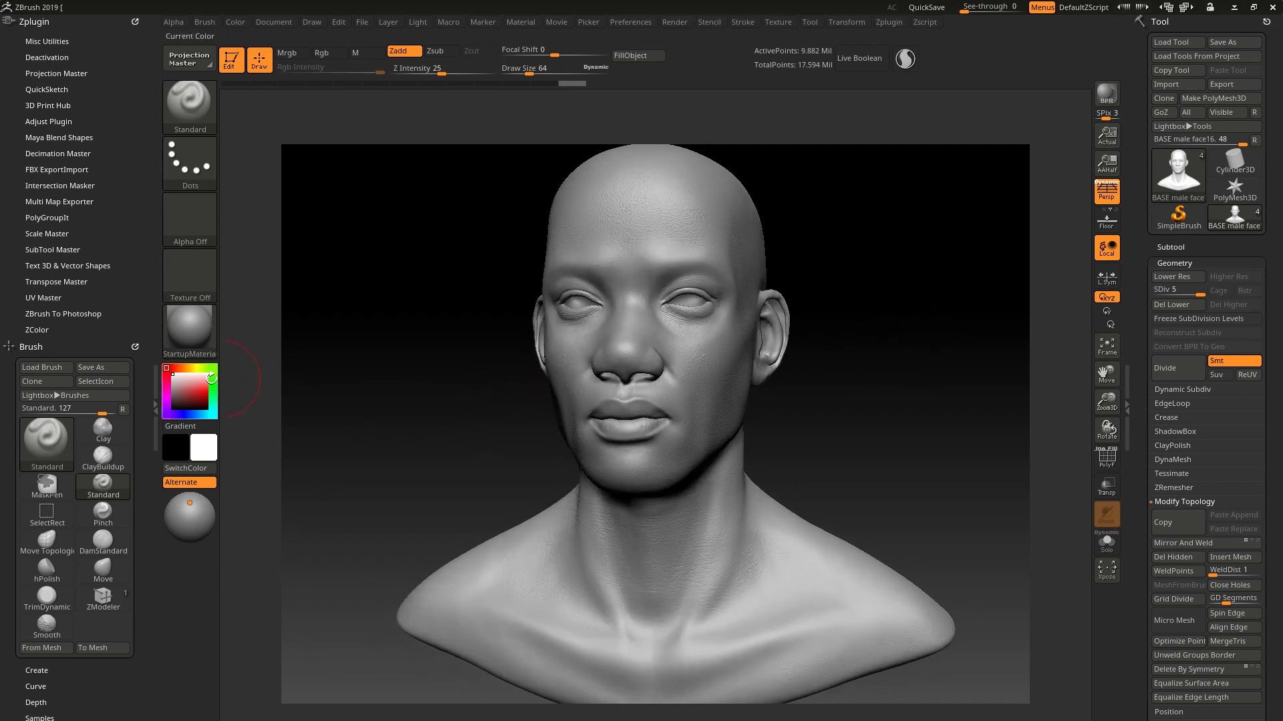
- Collapse the Brush palette and dock the Zplugin palette with the Multi Map Exporter settings expanded
left_click(40, 347)
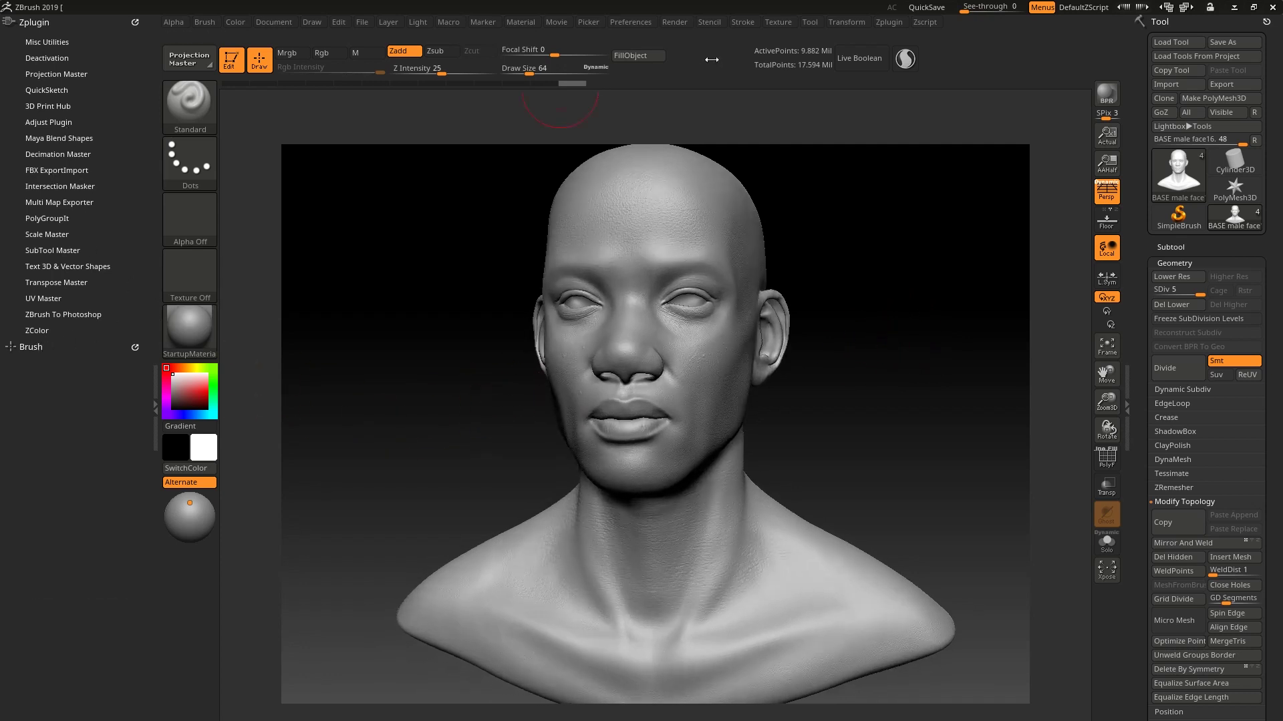
left_click(890, 23)
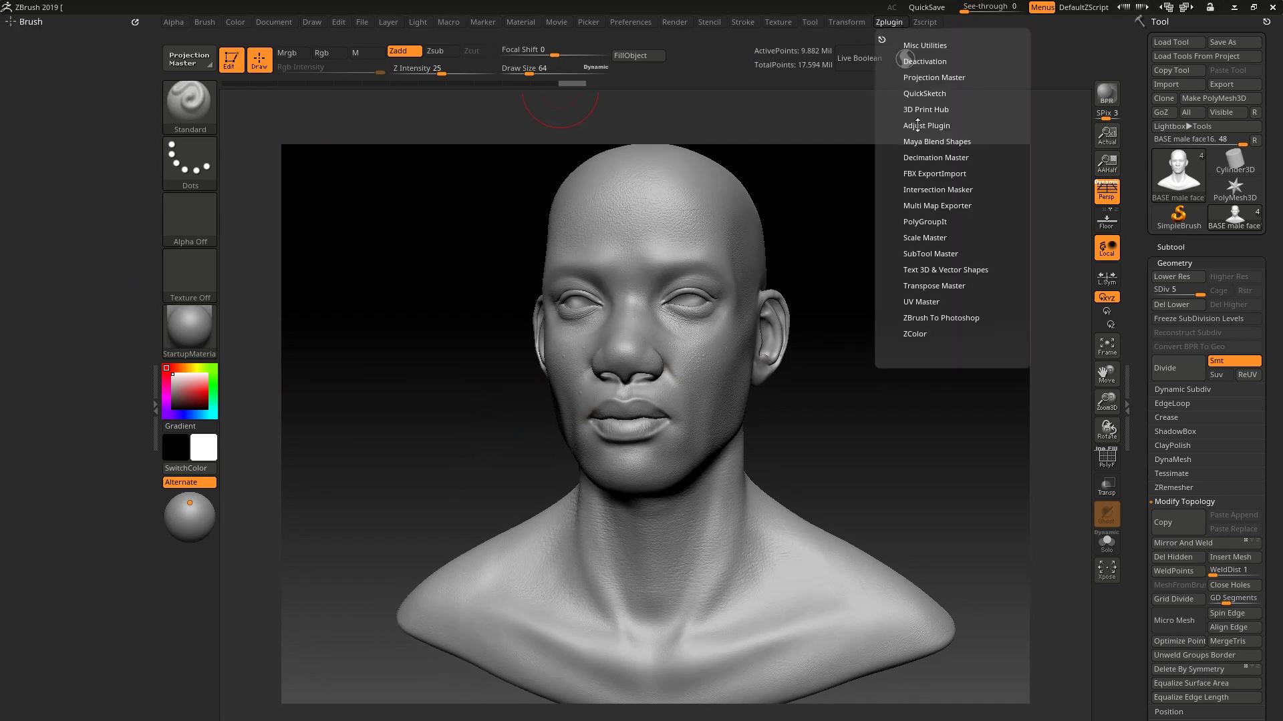
left_click(914, 206)
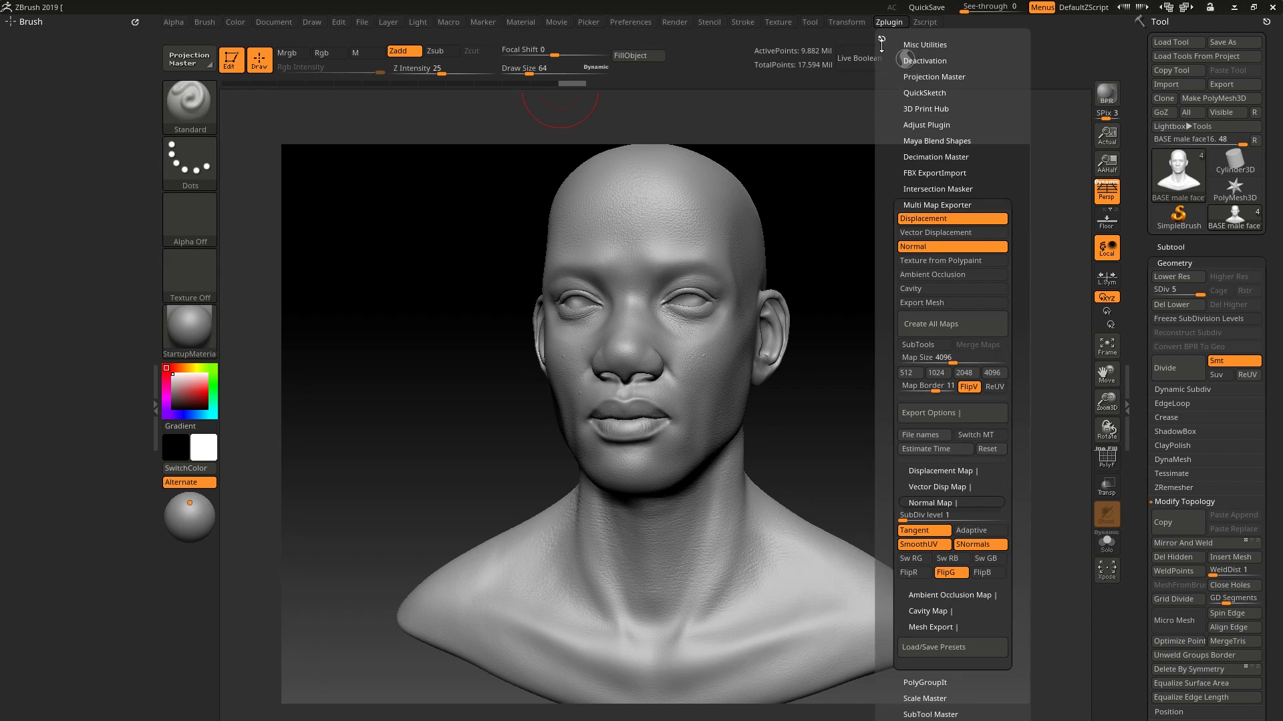
left_click(882, 40)
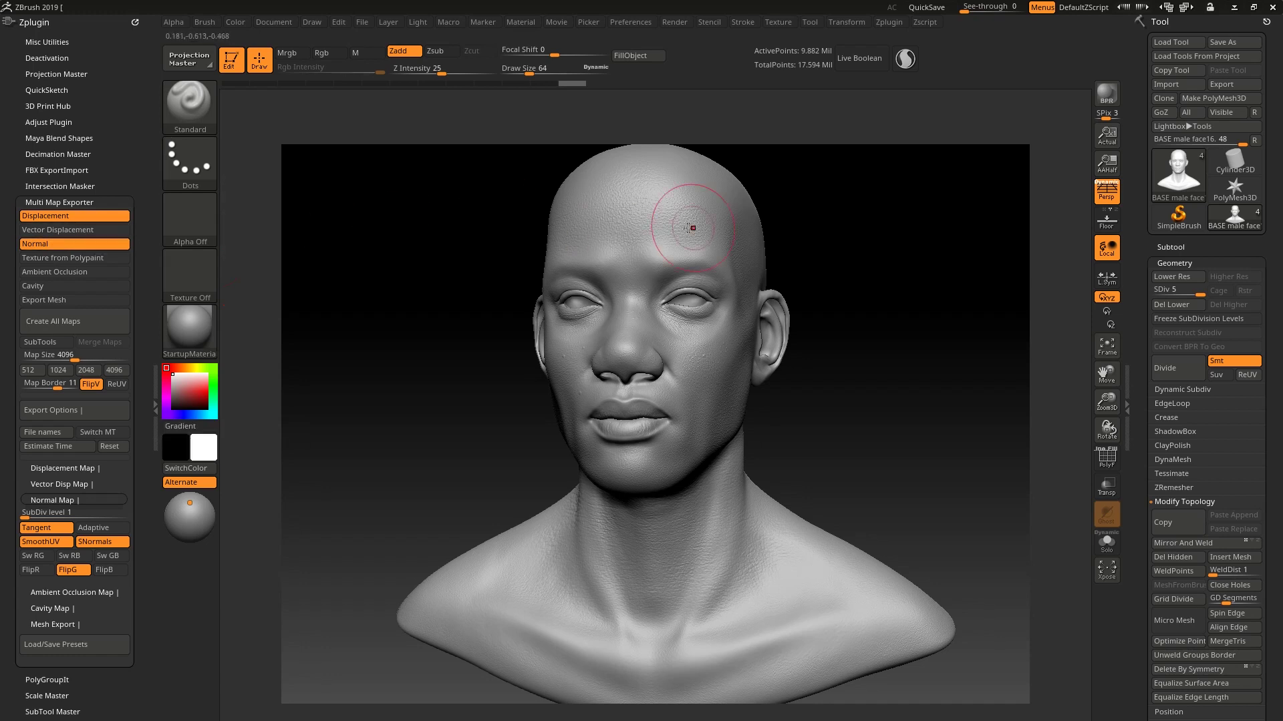
- Review the Multi Map Exporter file options and accept them with .tif as the 16-bit format and -DISP- as the displacement map suffix
mouse_move(825, 315)
left_mouse_down("shift")
mouse_move(850, 335)
mouse_move(612, 342)
left_mouse_up("shift")
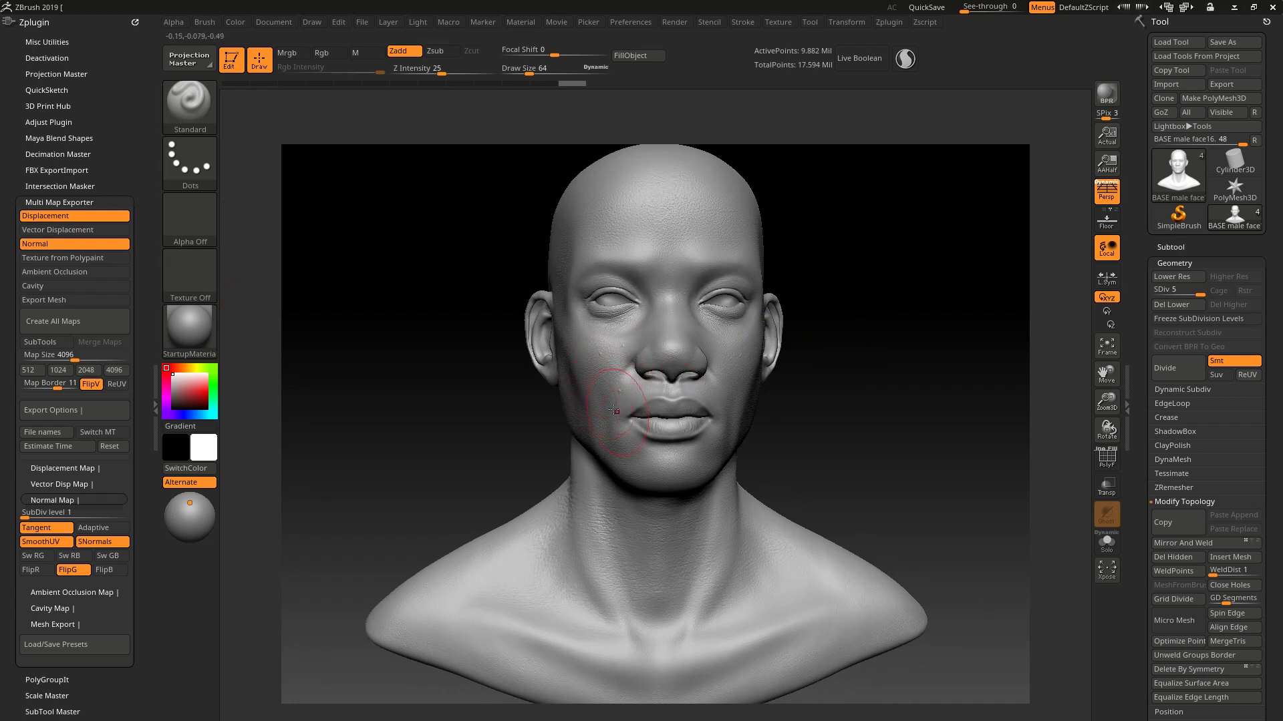
left_click_drag(859, 386, 816, 372)
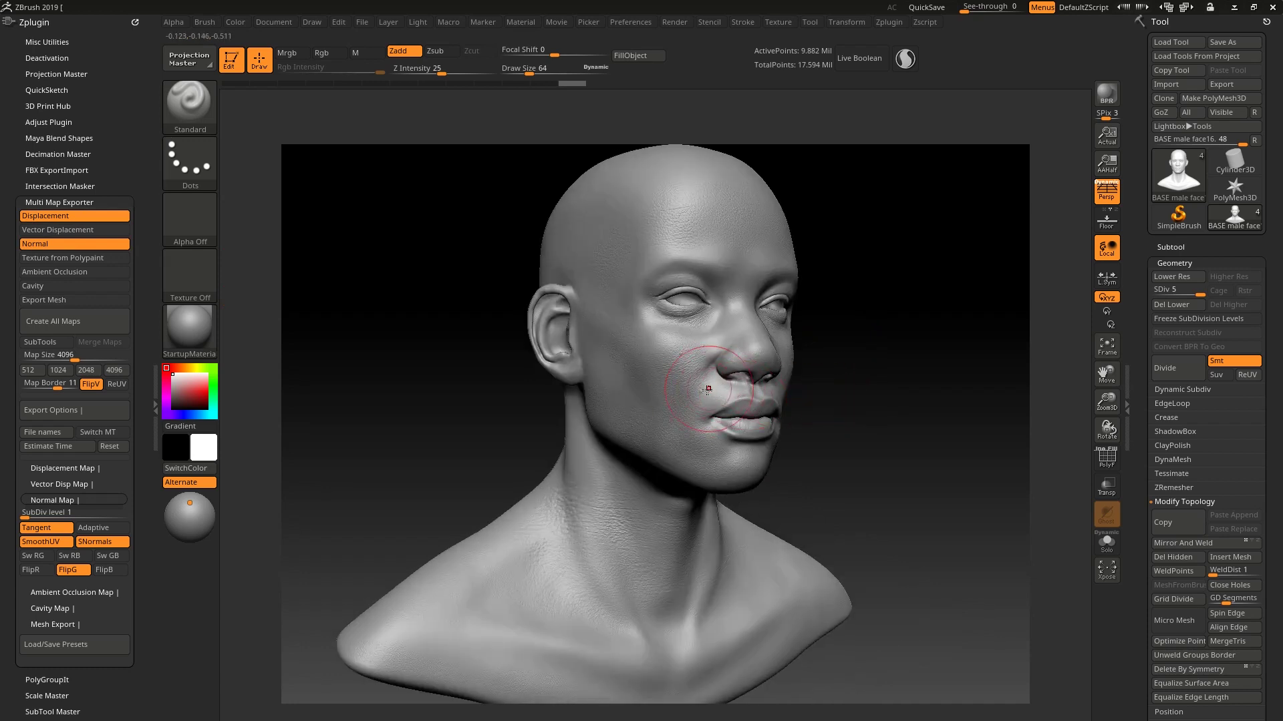
mouse_move(806, 324)
left_mouse_down("shift")
mouse_move(896, 323)
mouse_move(836, 395)
mouse_move(797, 389)
mouse_move(964, 387)
left_mouse_up("shift")
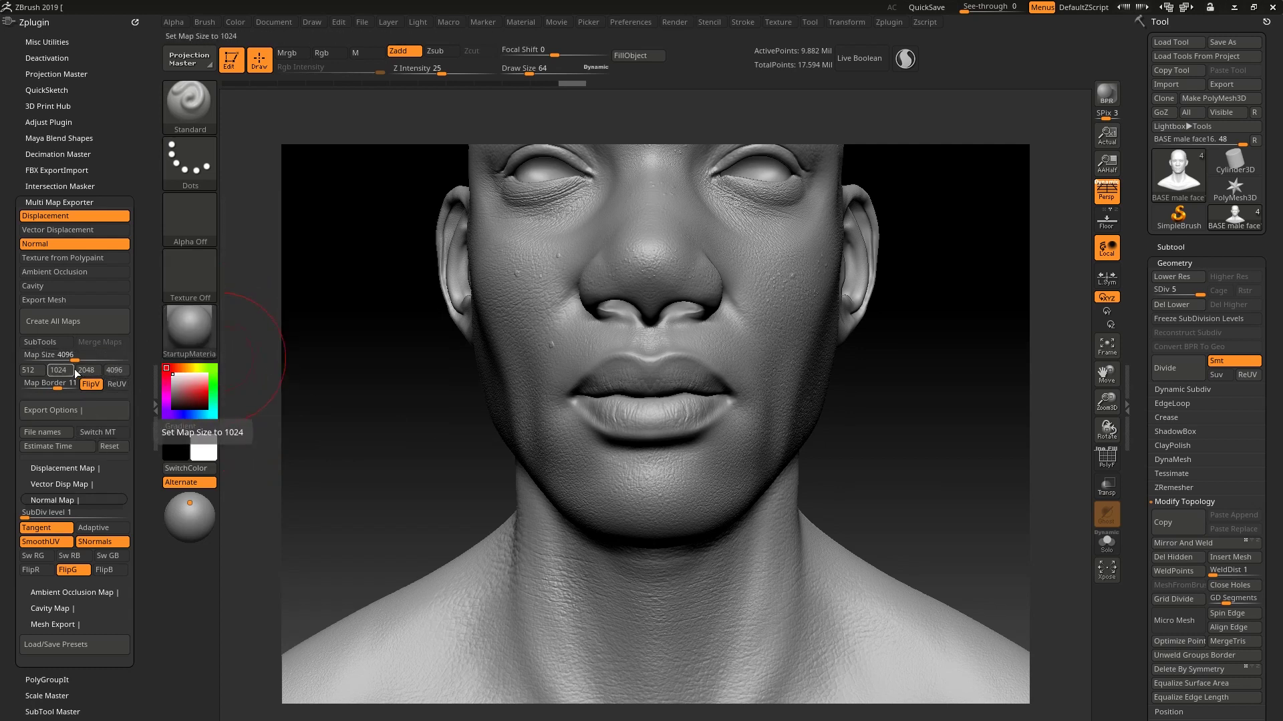
left_click(46, 432)
left_click(549, 166)
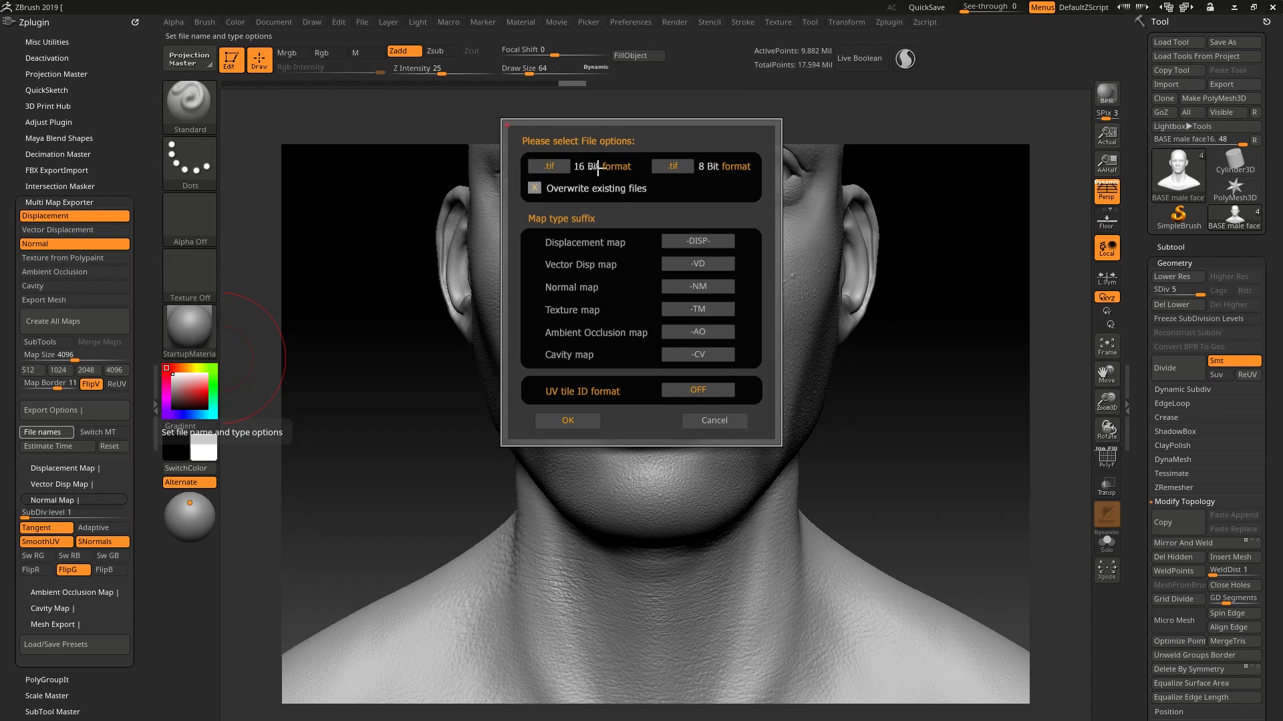
left_click(555, 168)
key("Return")
left_click(678, 247)
left_click(714, 266)
left_click(722, 244)
left_click(698, 240)
left_click(571, 420)
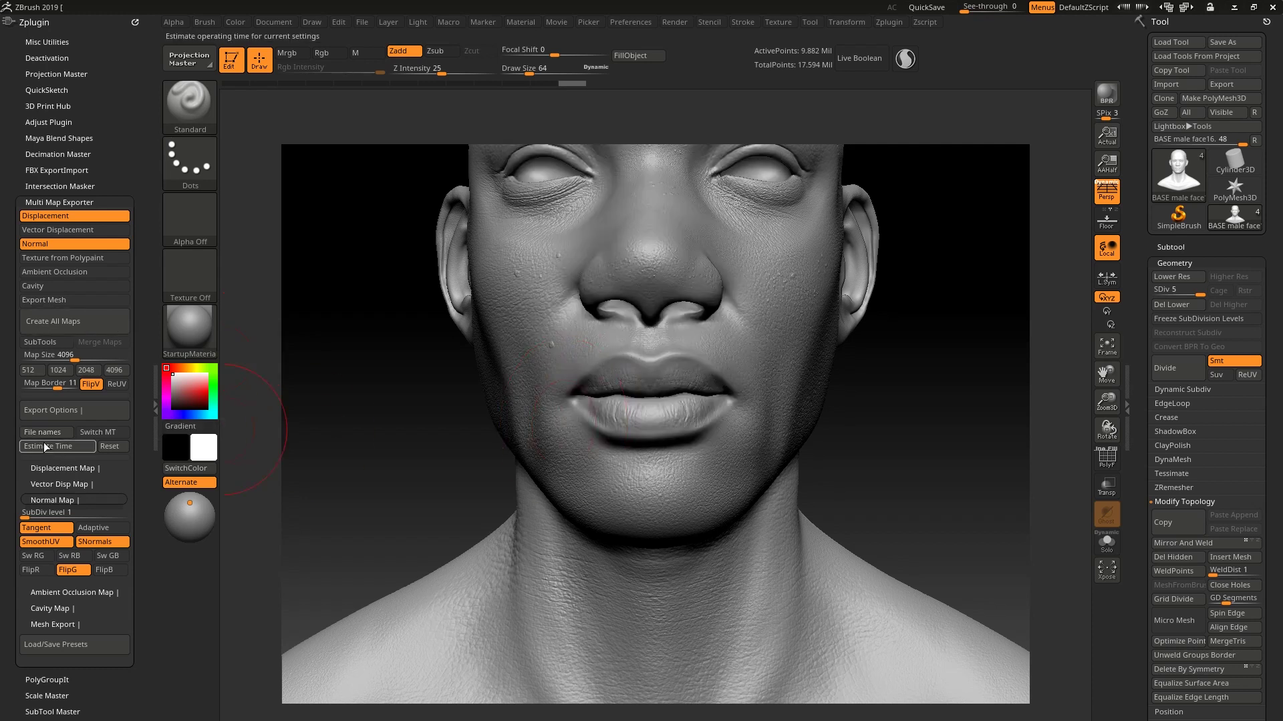
- Collapse the exporter's Normal Map settings and expand the Displacement Map settings
left_click(36, 519)
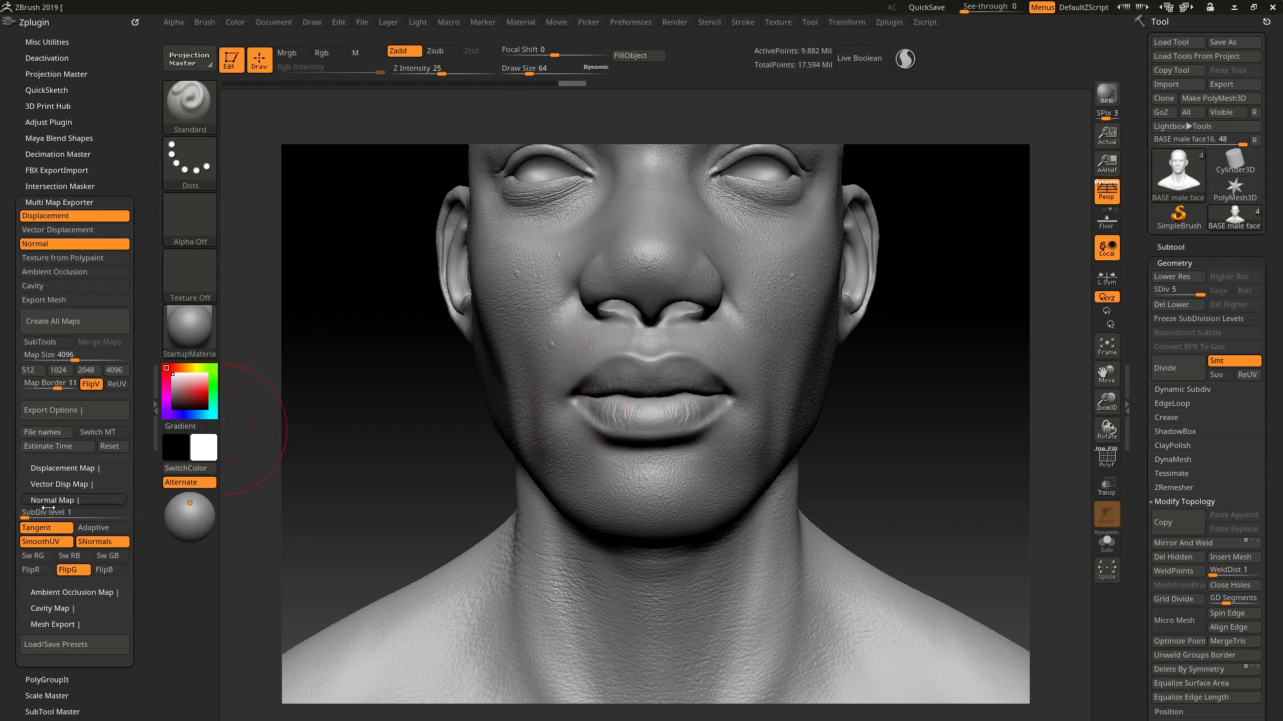
left_click(46, 502)
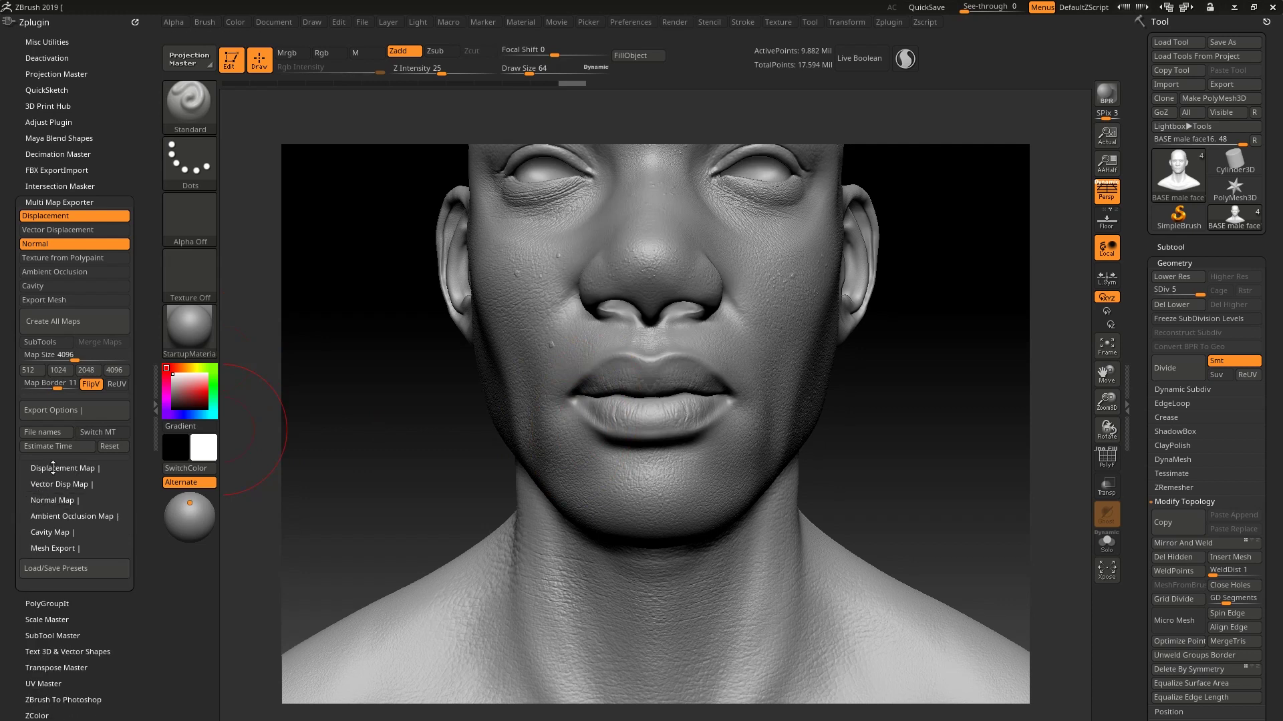
left_click(67, 410)
left_click(66, 410)
left_click(64, 469)
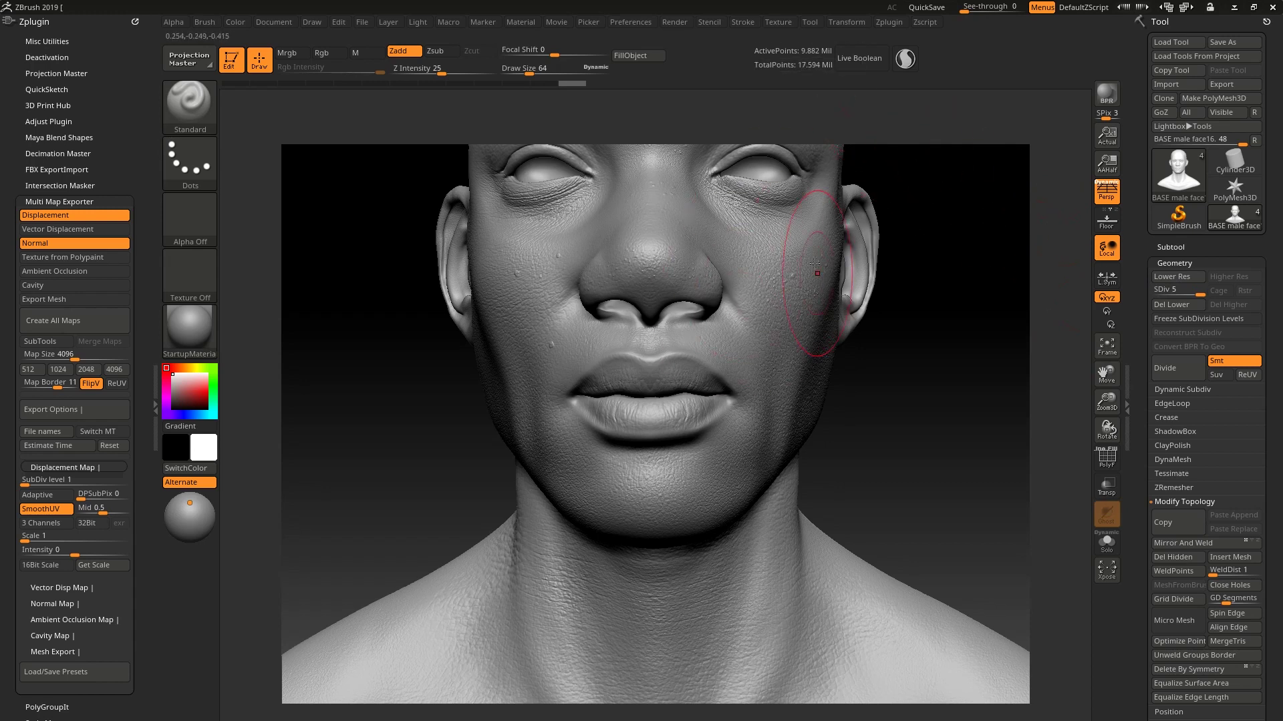
- Compare the face's geometry at subdivision levels 1 and 2, ending on level 1
left_click_drag(1196, 290, 1149, 289)
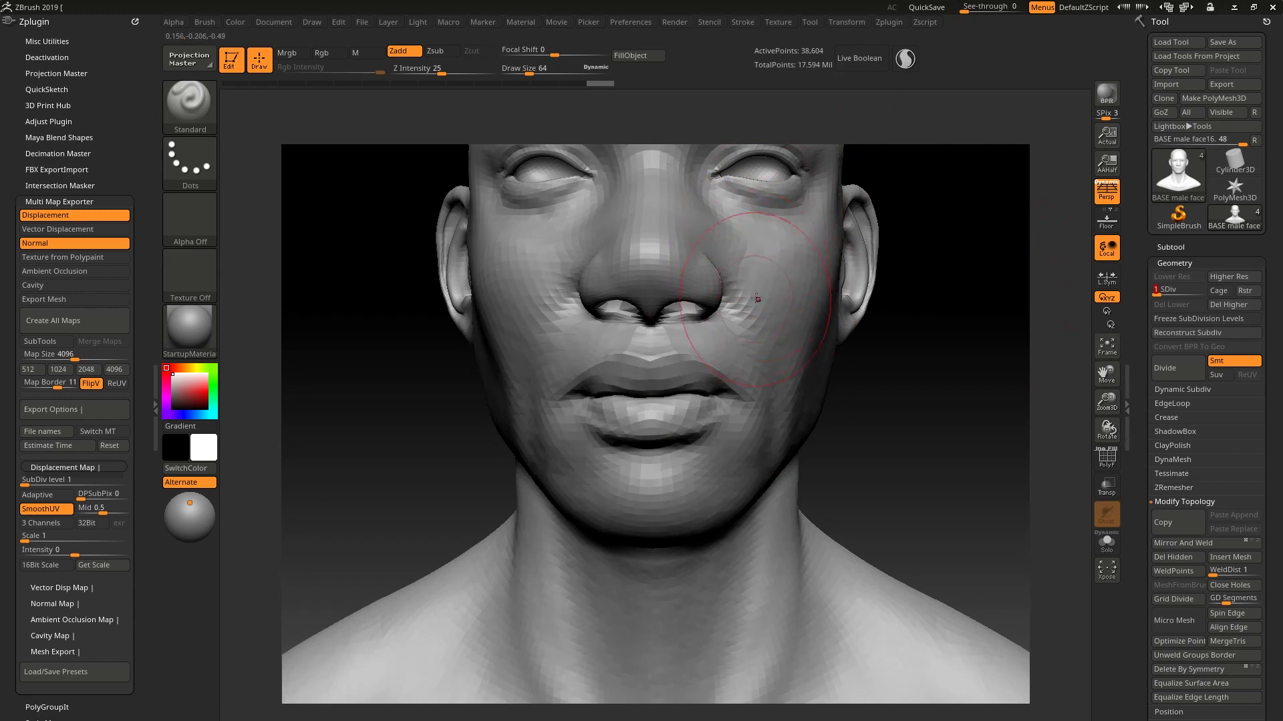
left_click_drag(1156, 290, 1206, 294)
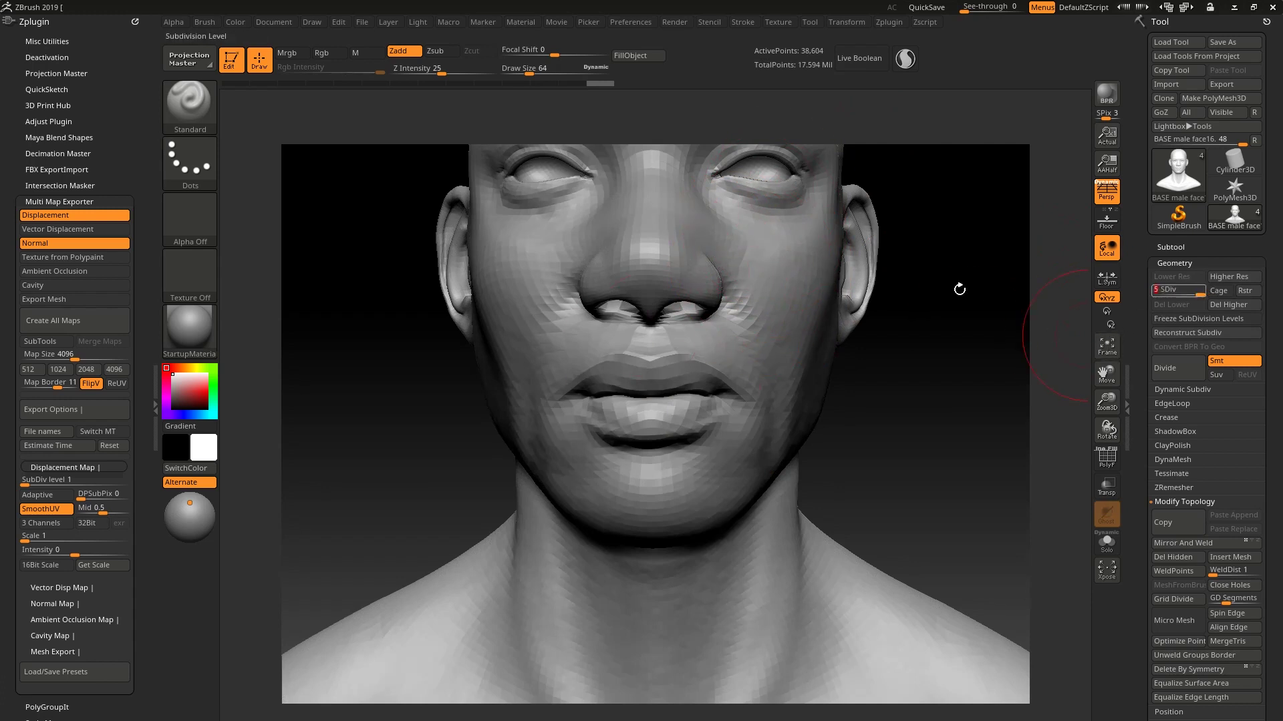
left_click_drag(1175, 291, 1136, 287)
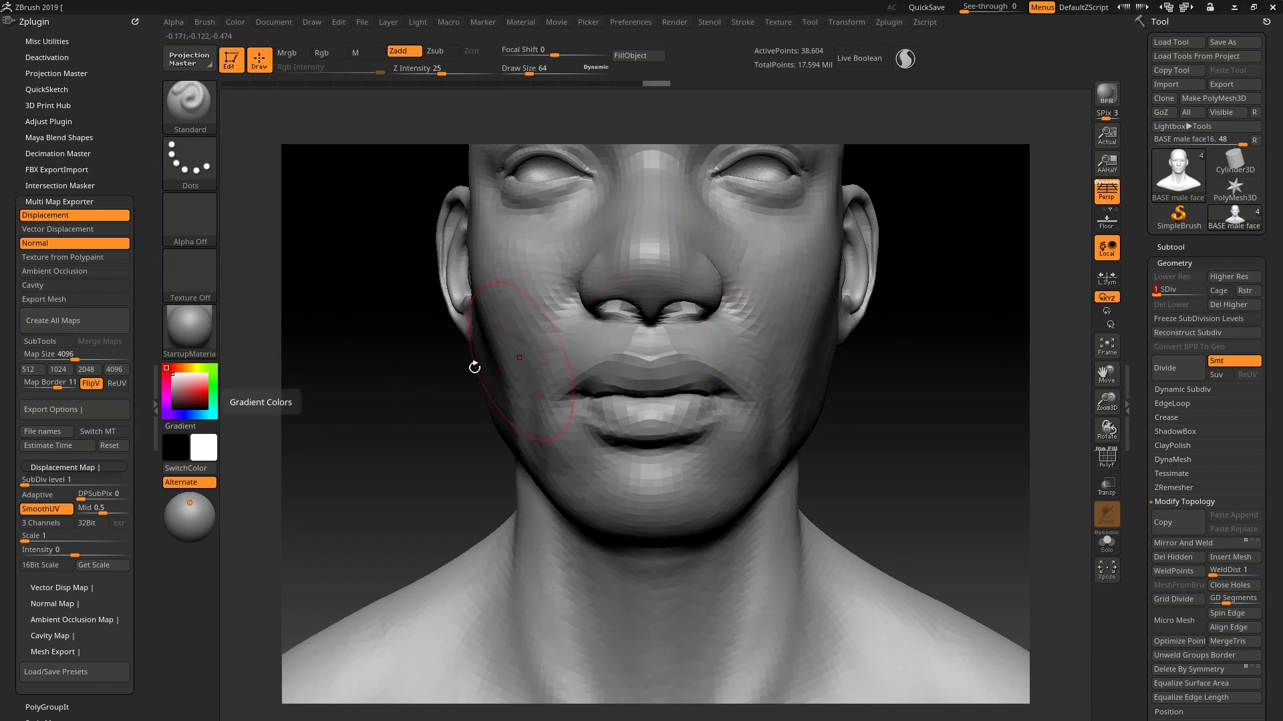
left_click(41, 480)
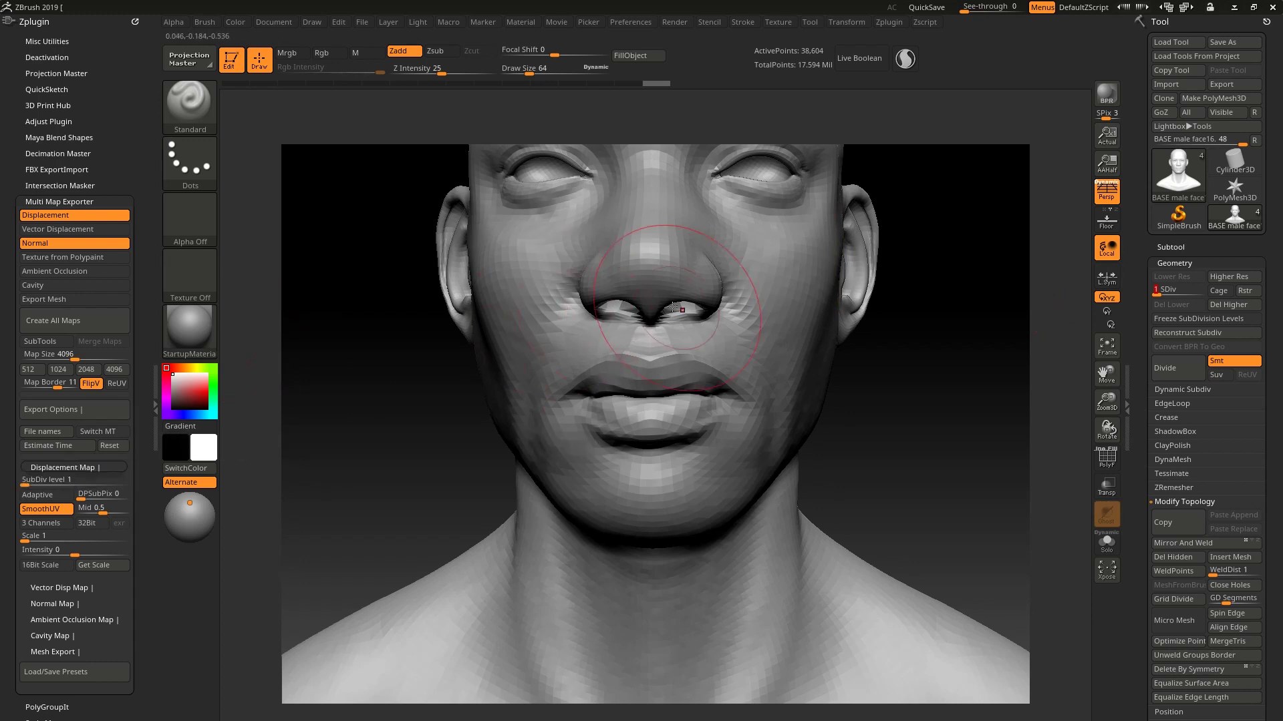
left_click_drag(1161, 290, 1163, 292)
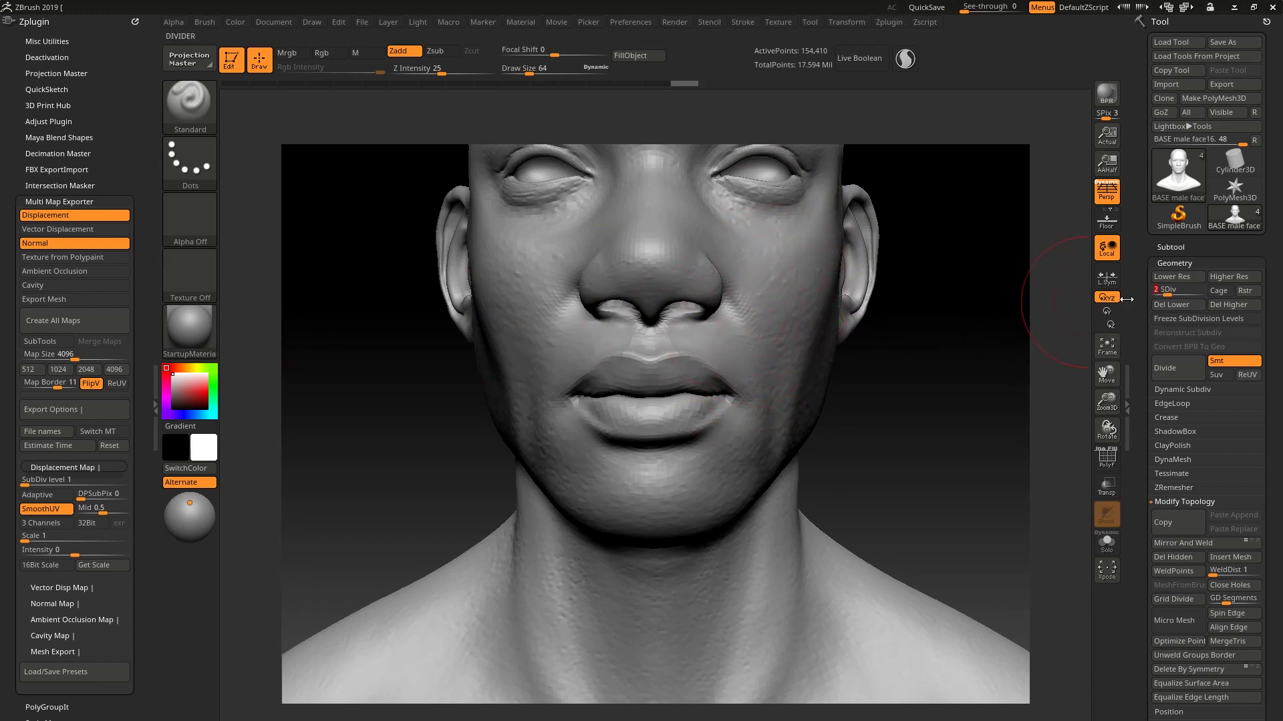
left_click(1162, 292)
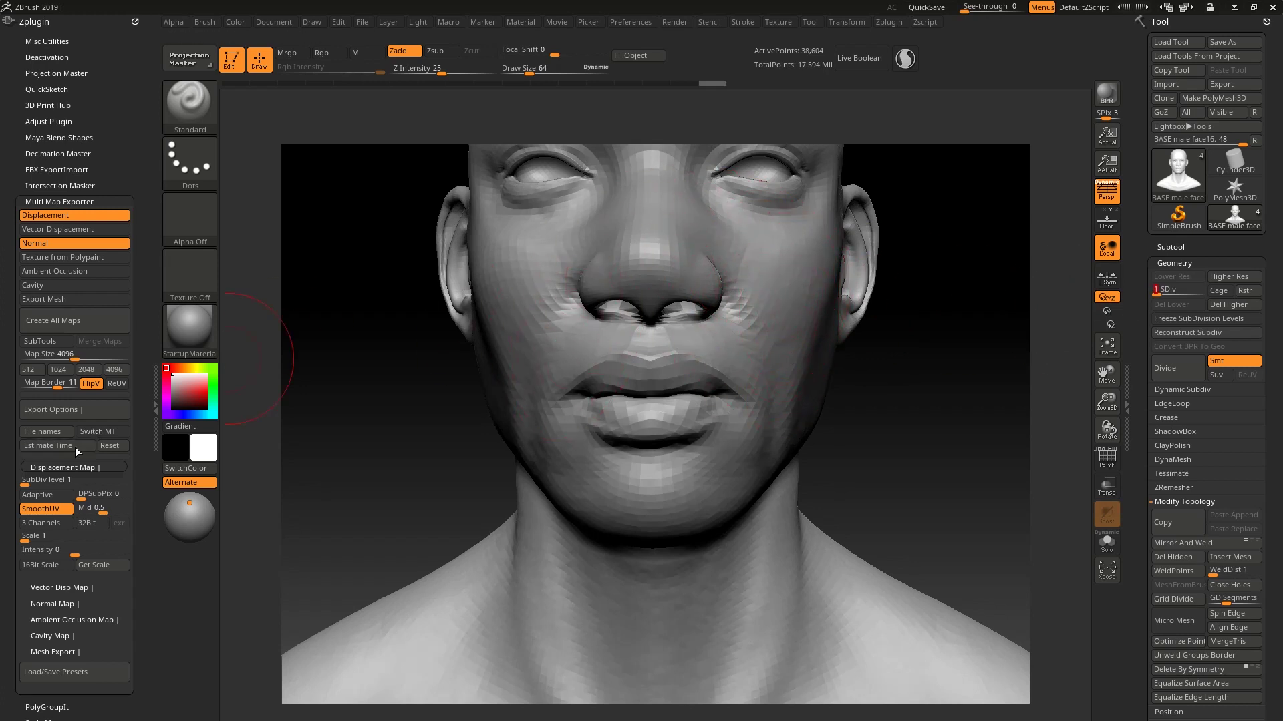
- Set the displacement map's SubDiv level to 2 and return the head mesh to subdivision level 1
left_click(1165, 292)
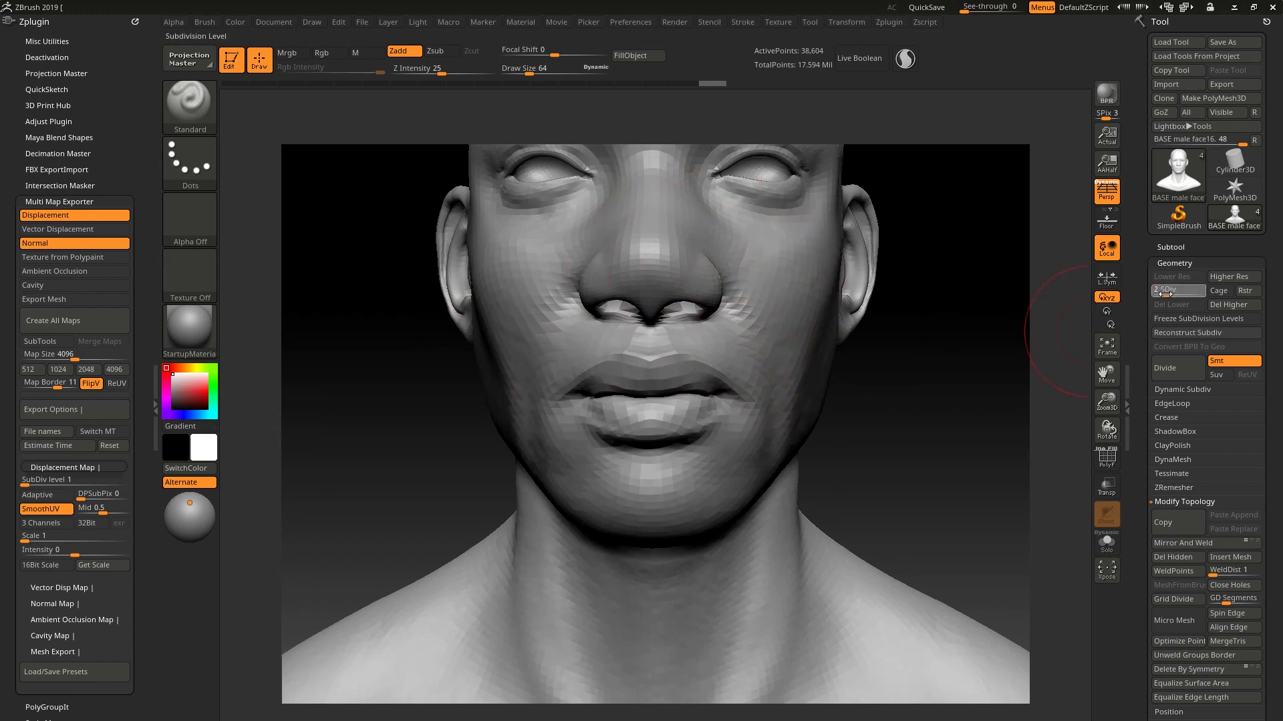
left_click_drag(22, 481, 35, 481)
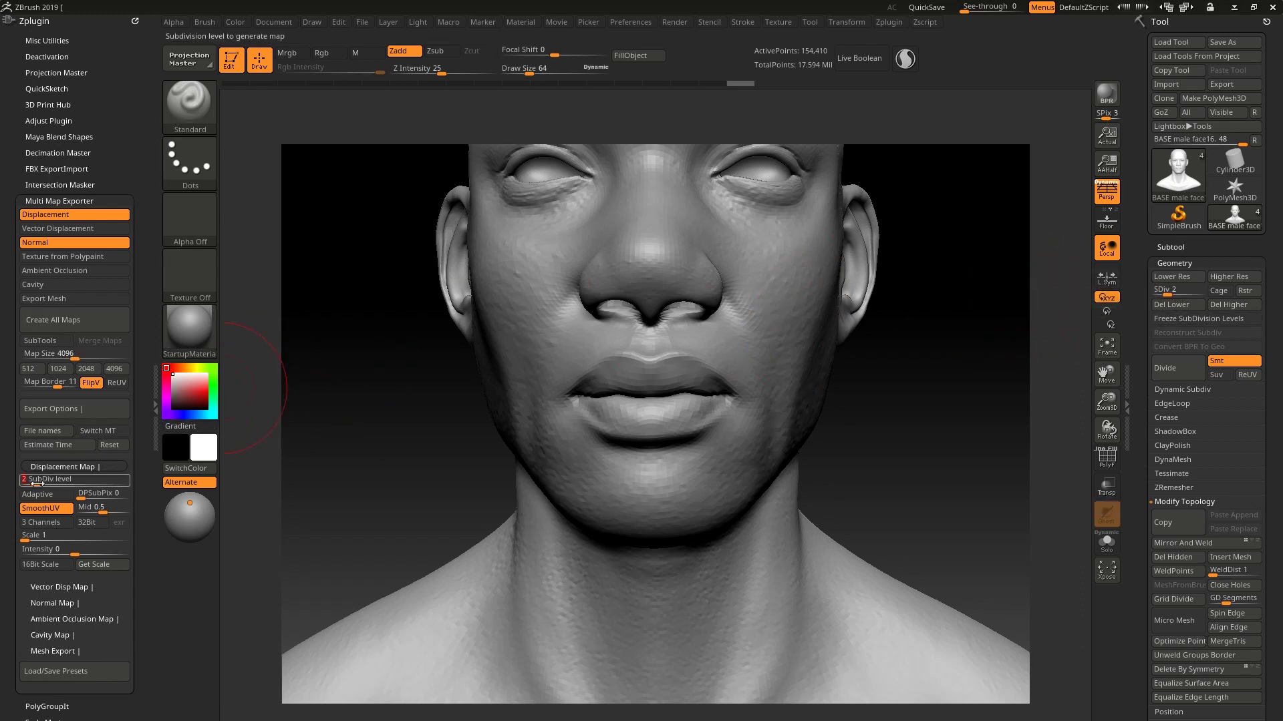
left_click(1160, 295)
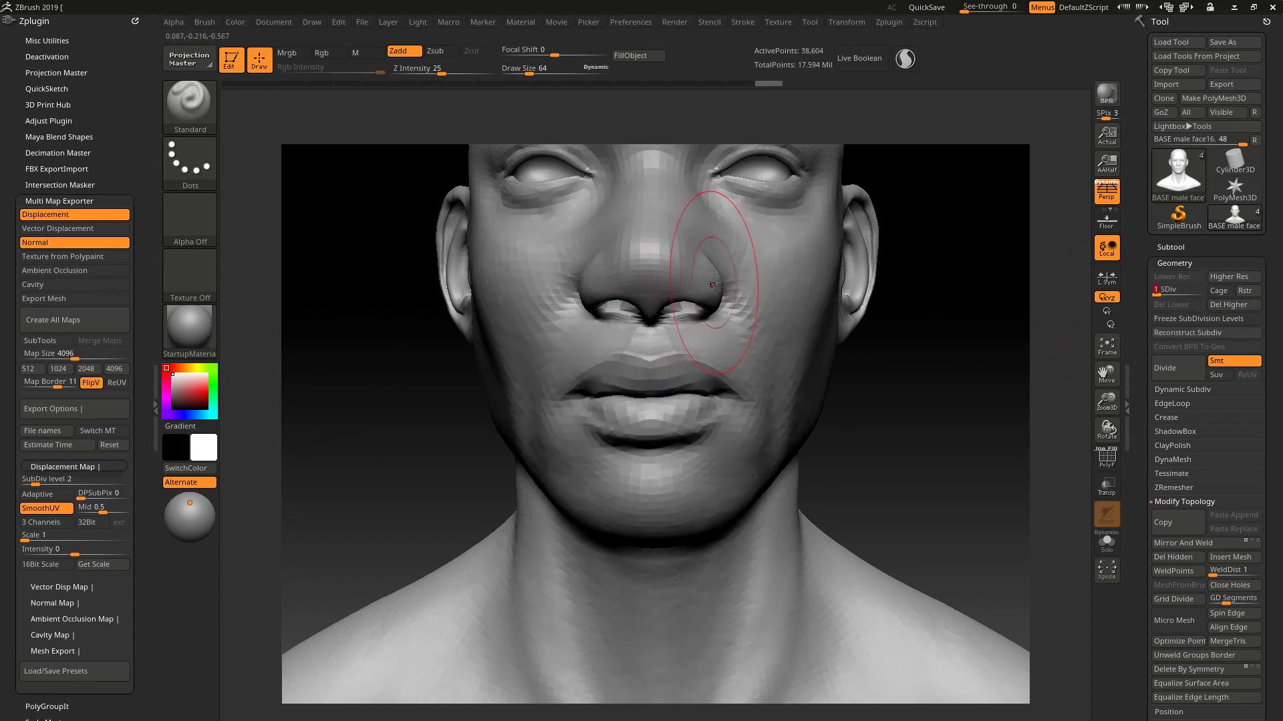
- Set the displacement map's SubDiv level to 1 and expand the Normal Map settings, toggling FlipG off and back on
left_click(27, 481)
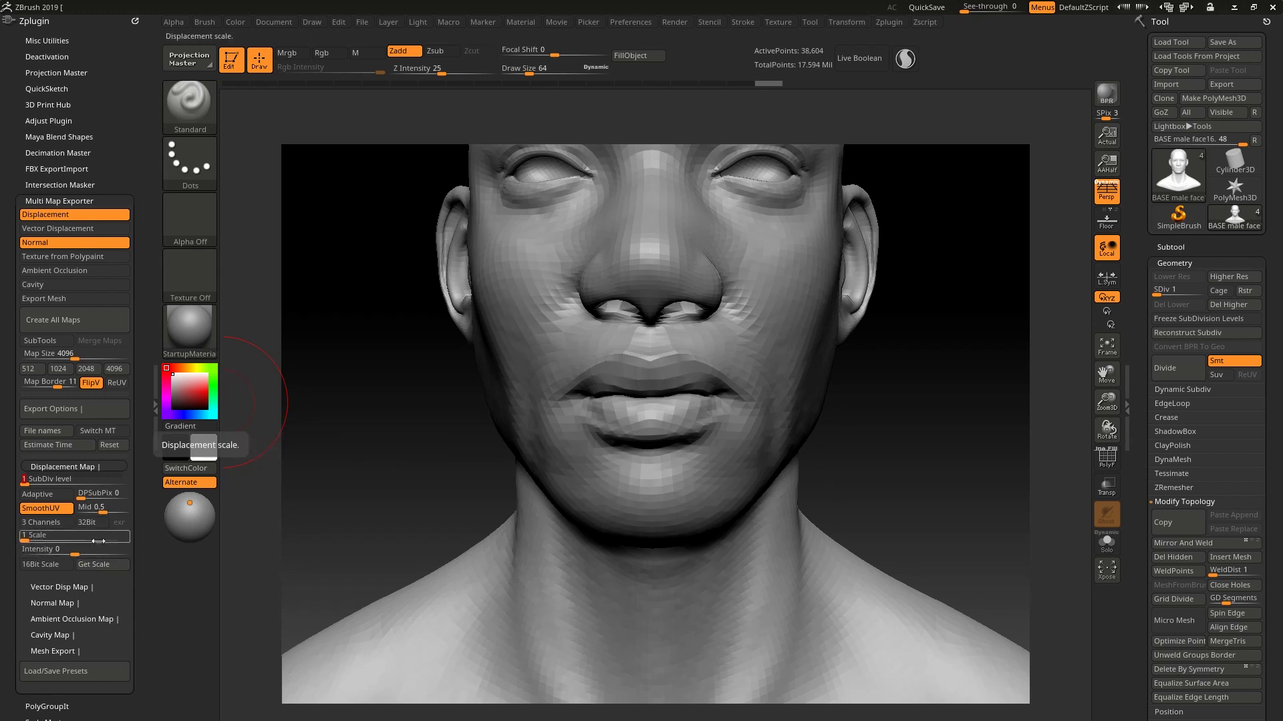
left_click(61, 603)
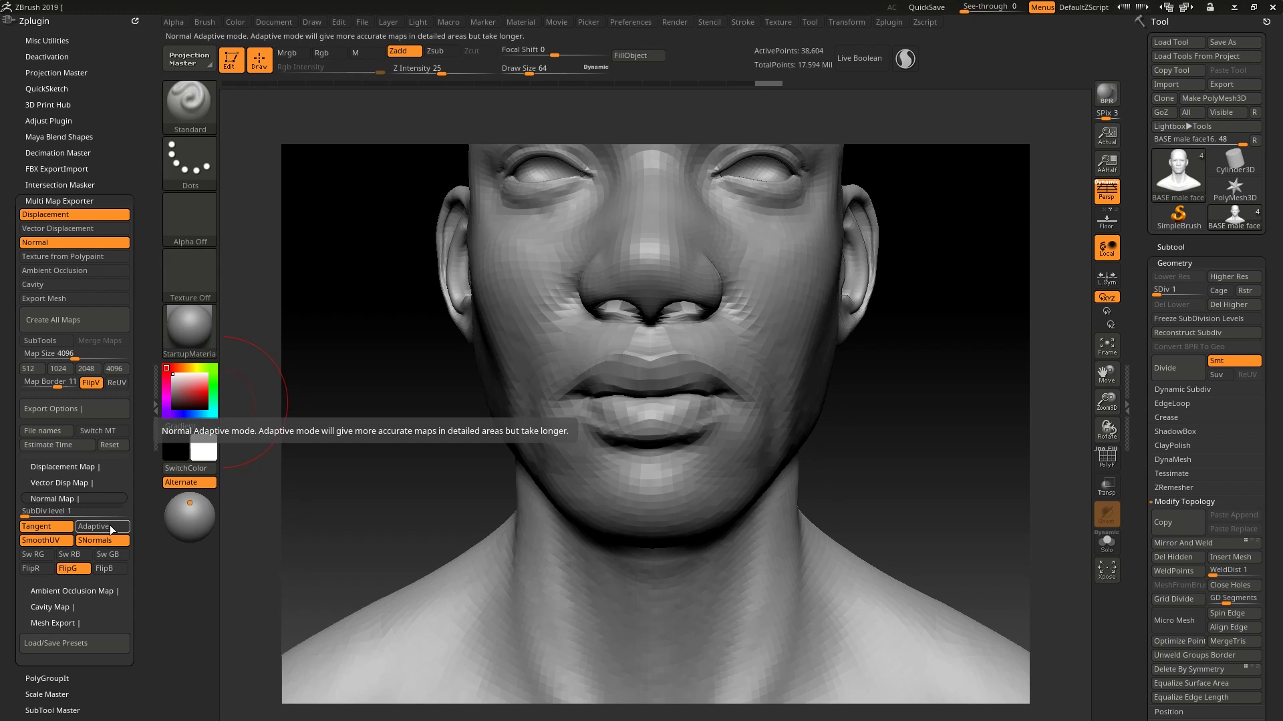
left_click(73, 570)
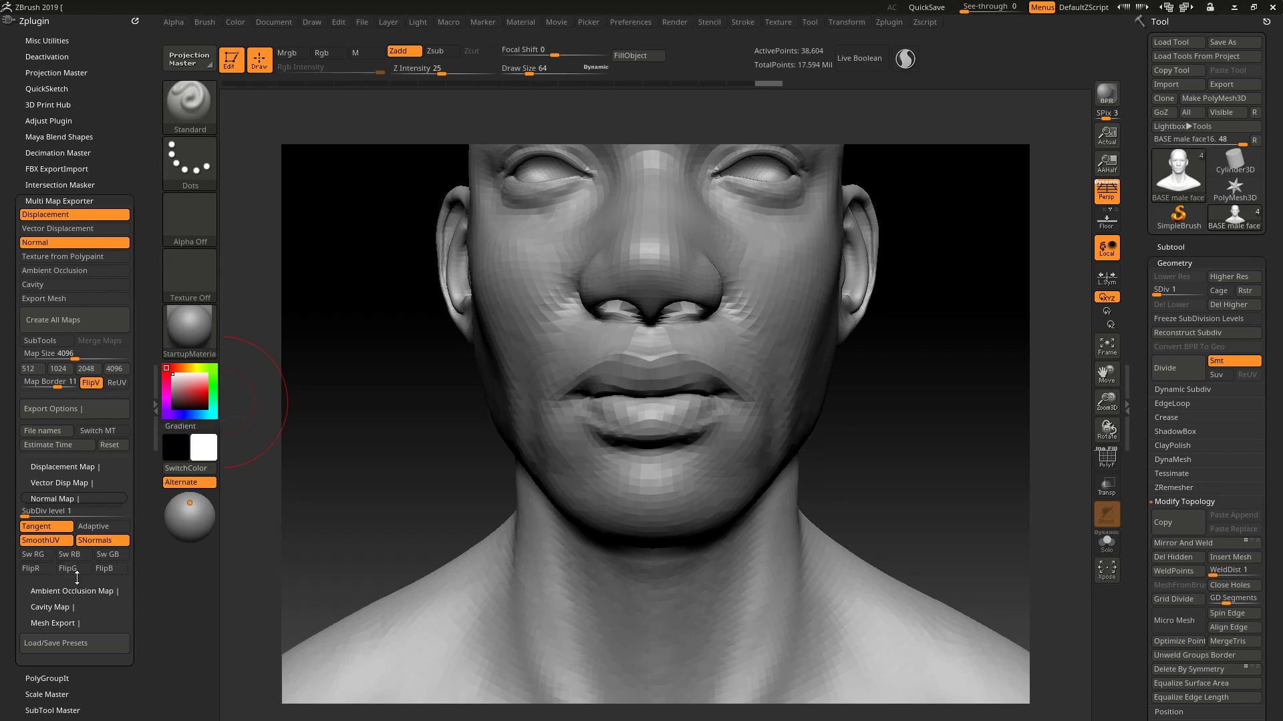
left_click(75, 575)
- Create all maps, deleting the old displacement and normal map files from the maps folder and saving the new TIF set as head maps
left_click(78, 319)
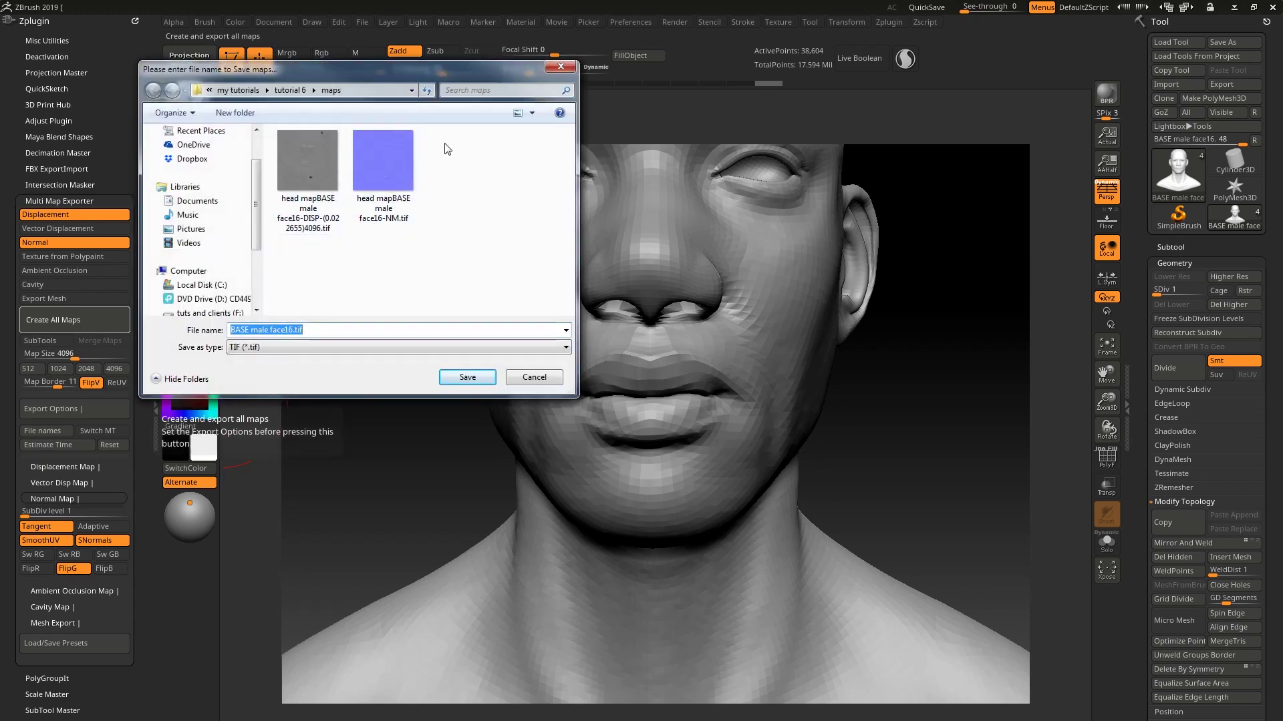
left_click(471, 270)
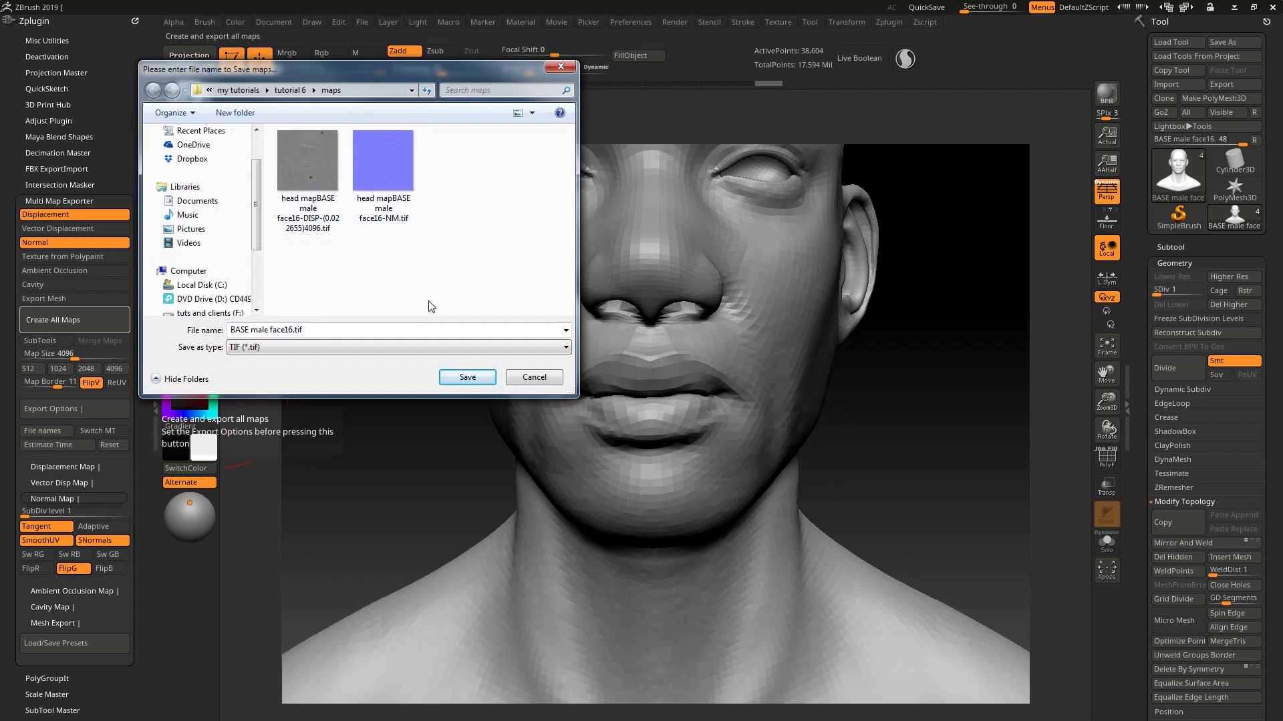
left_click(326, 159)
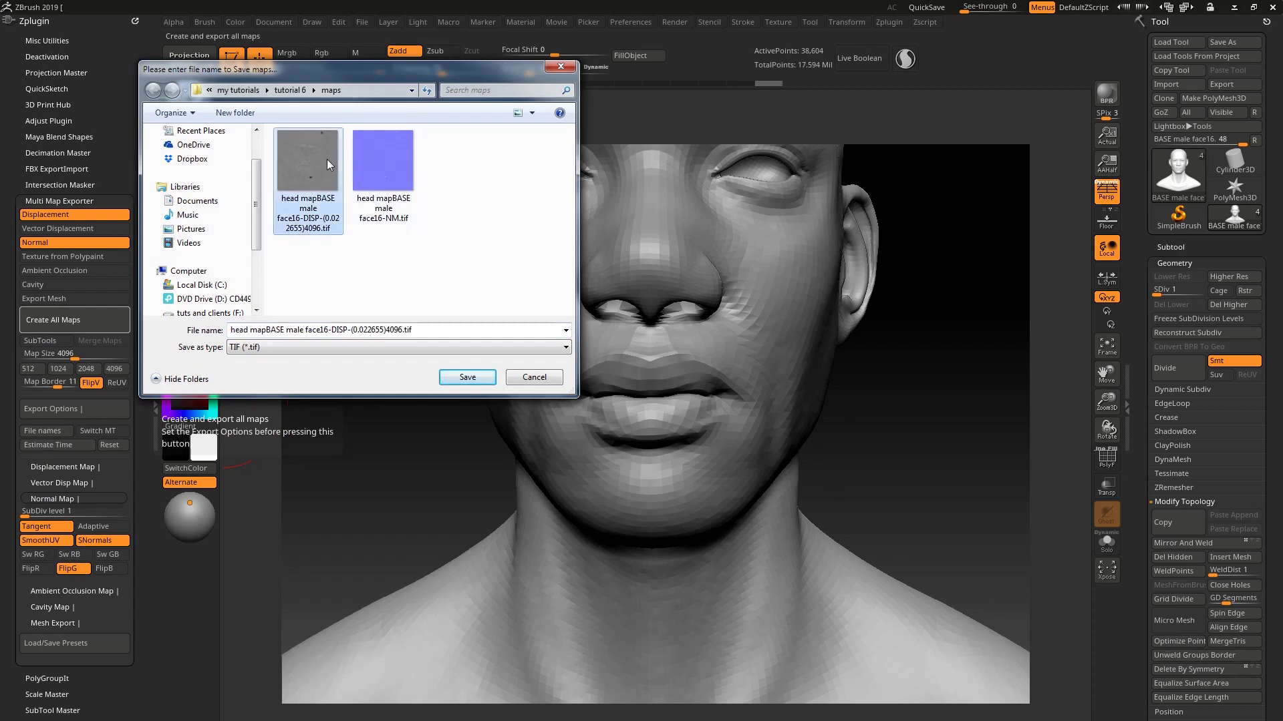
key("Delete")
key("Return")
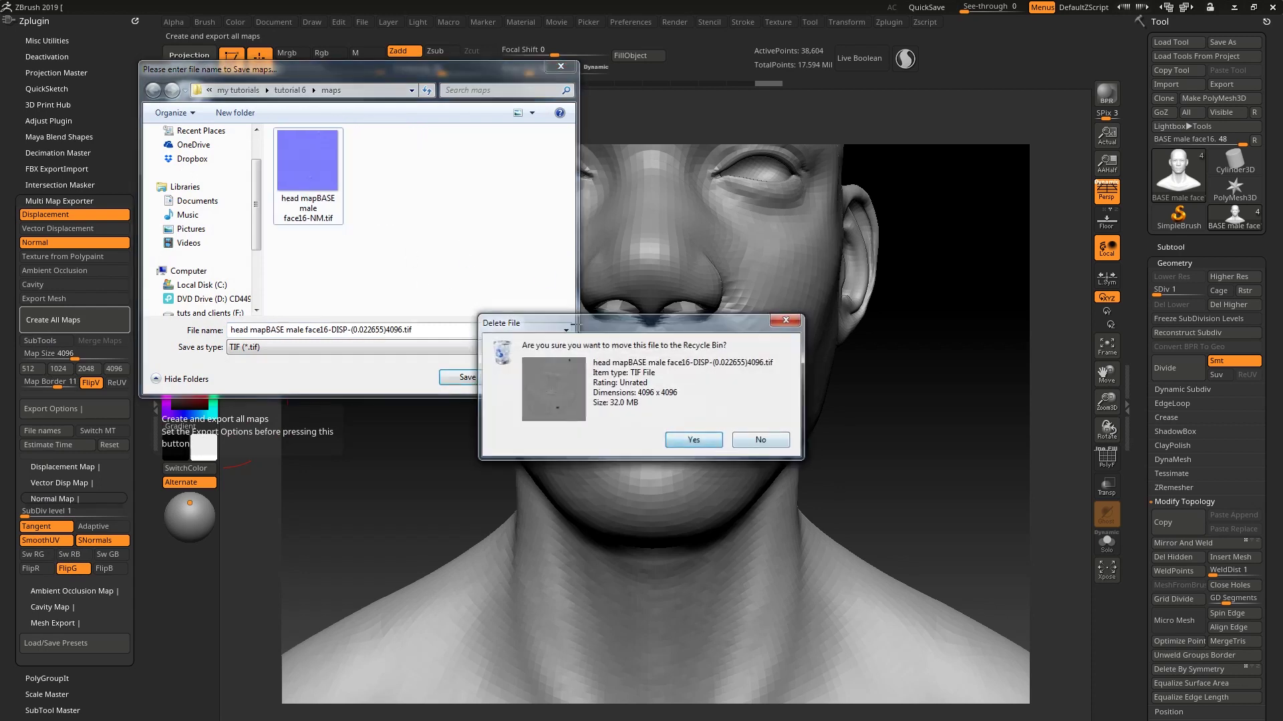
key("Delete")
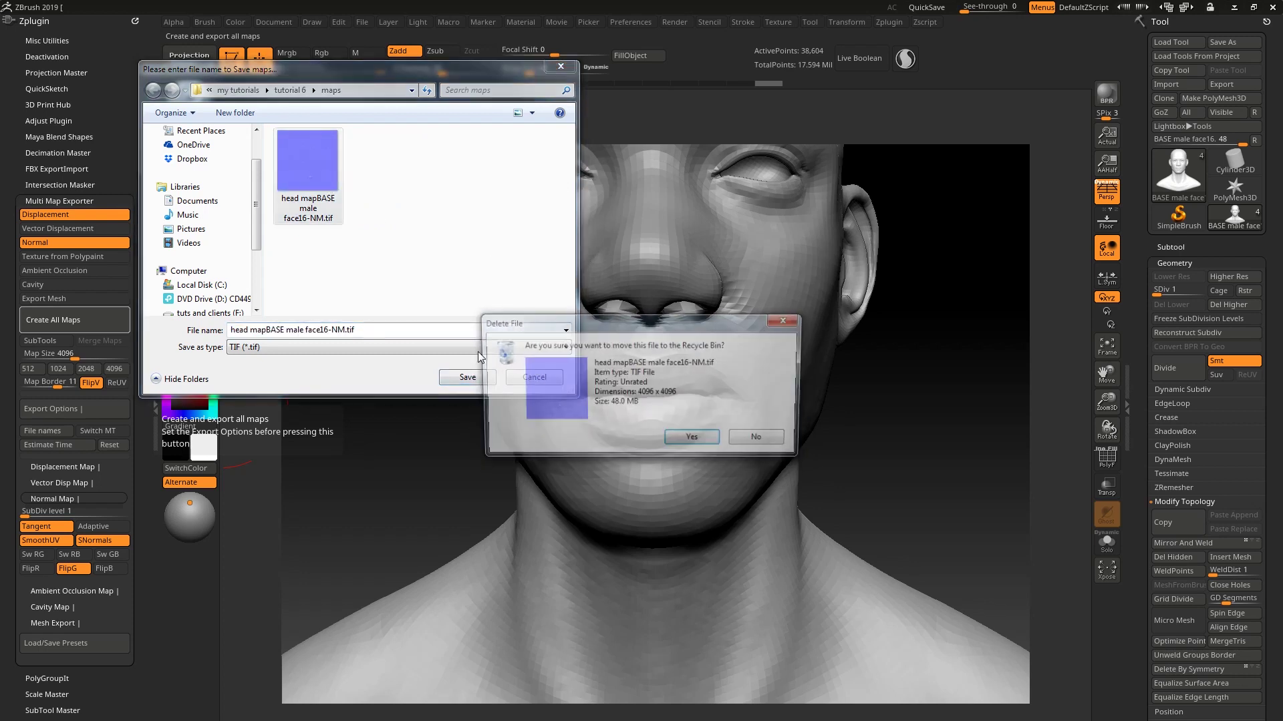
left_click(691, 445)
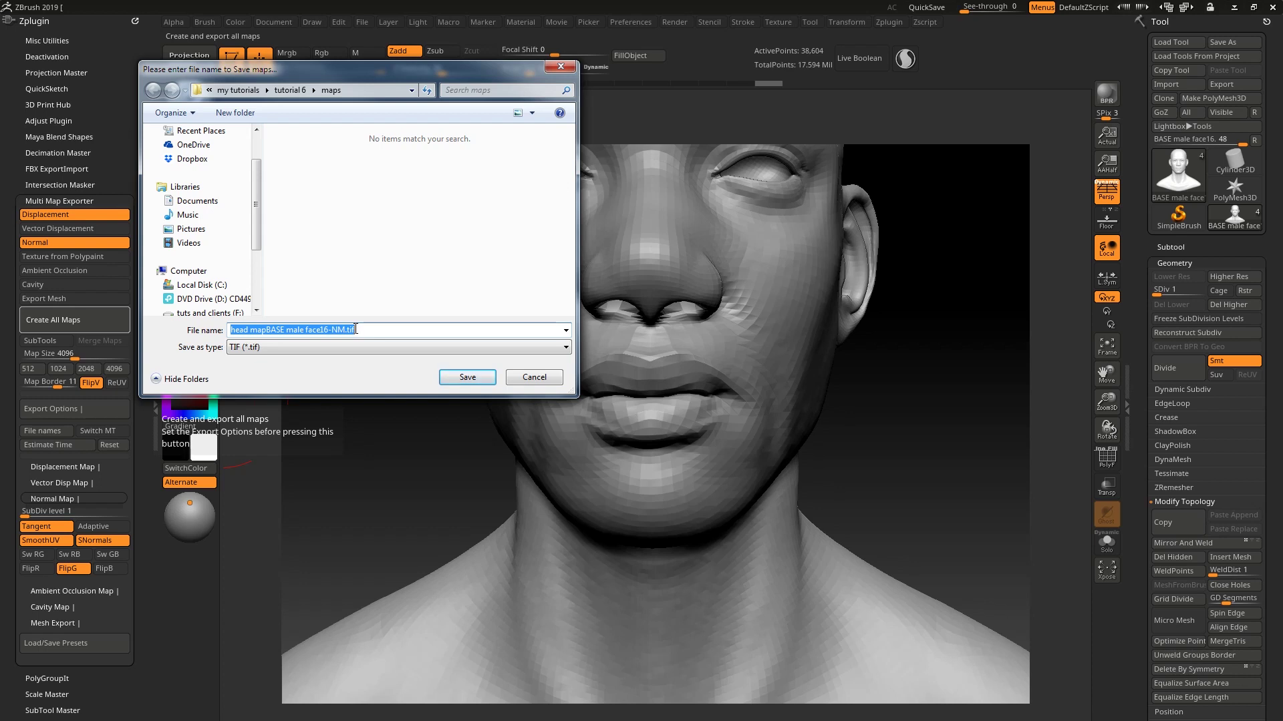
type("head maps")
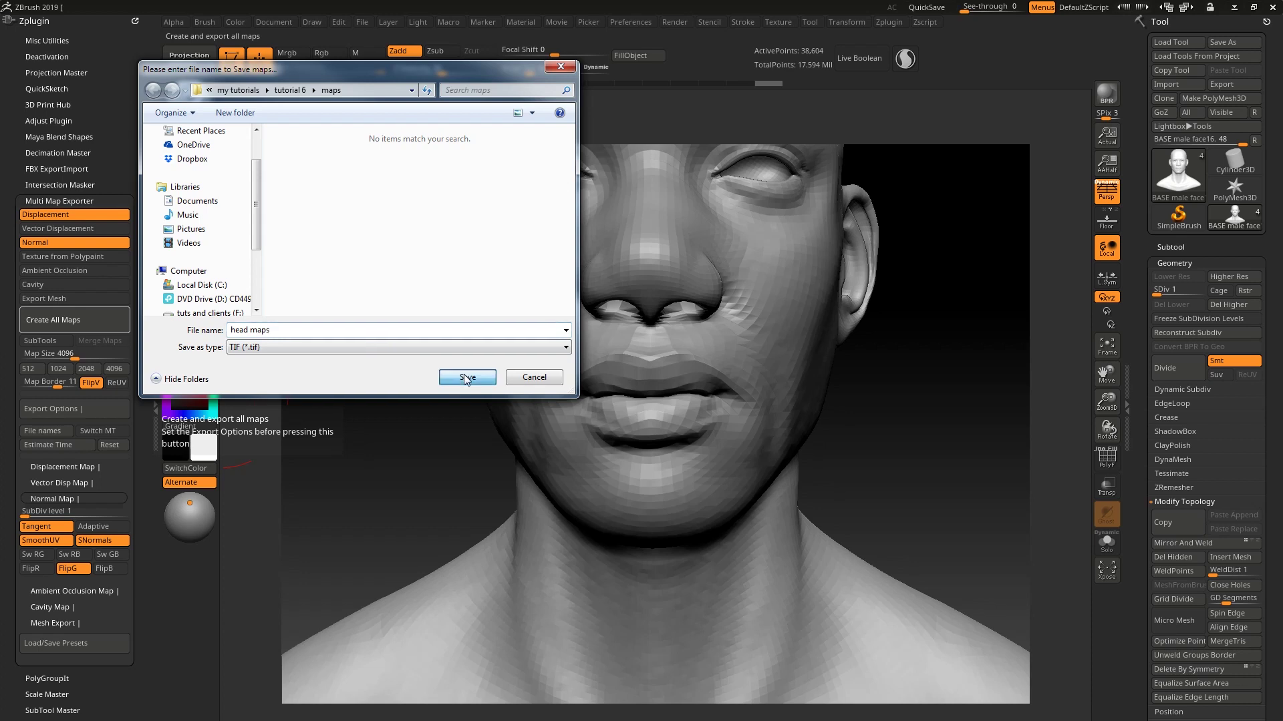
left_click(466, 376)
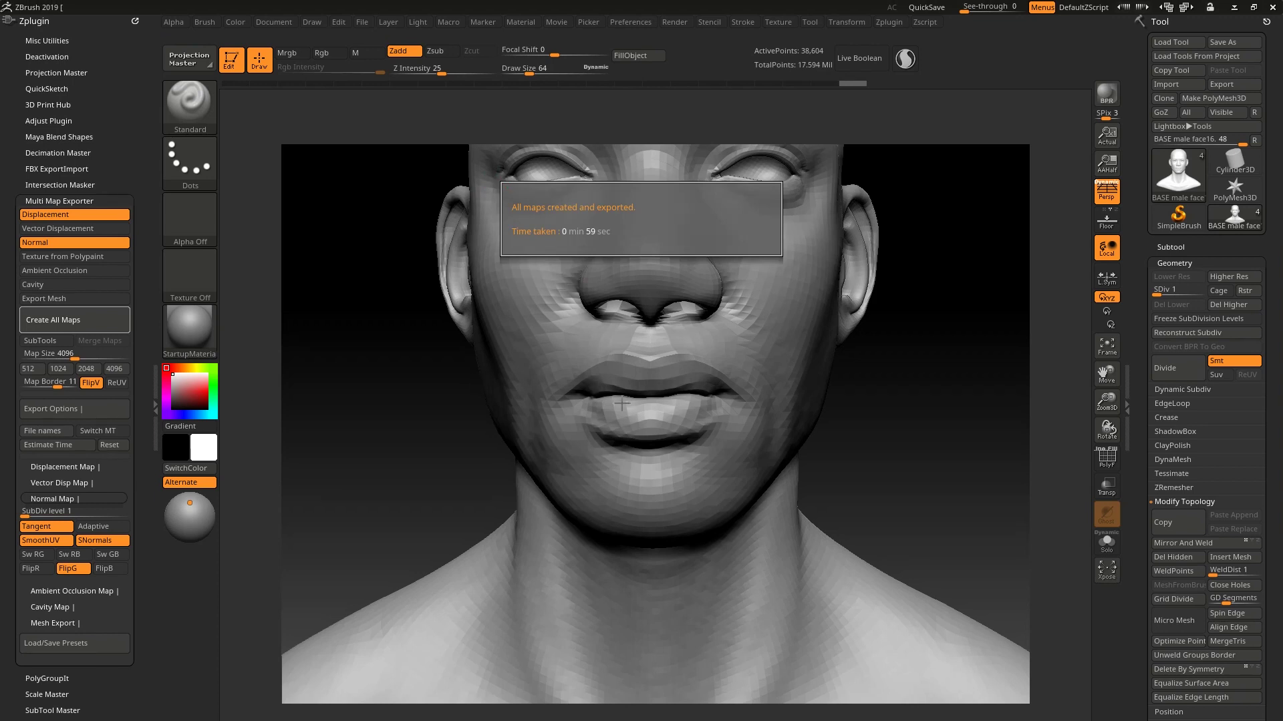
- Inspect the bust at subdivision level 5 and compare it with level 1, ending on level 1
left_click_drag(912, 423, 891, 401)
left_click_drag(1157, 290, 1201, 290)
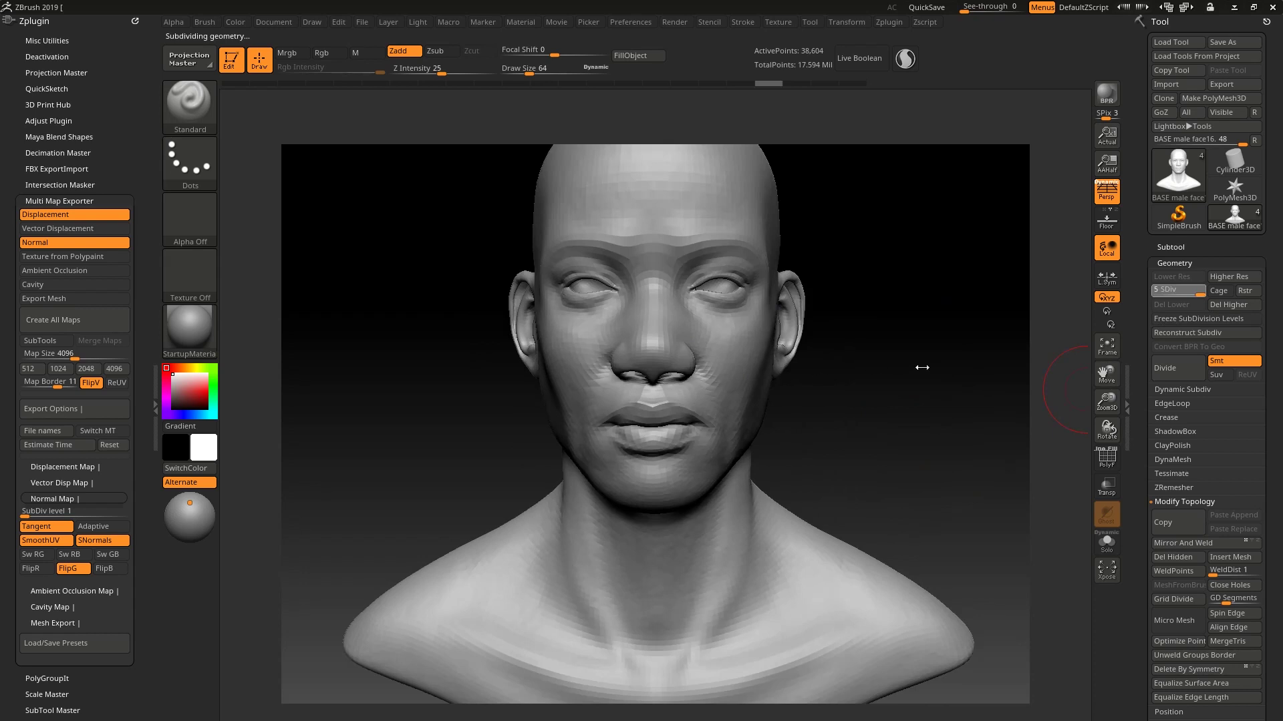
left_click_drag(884, 410, 953, 401)
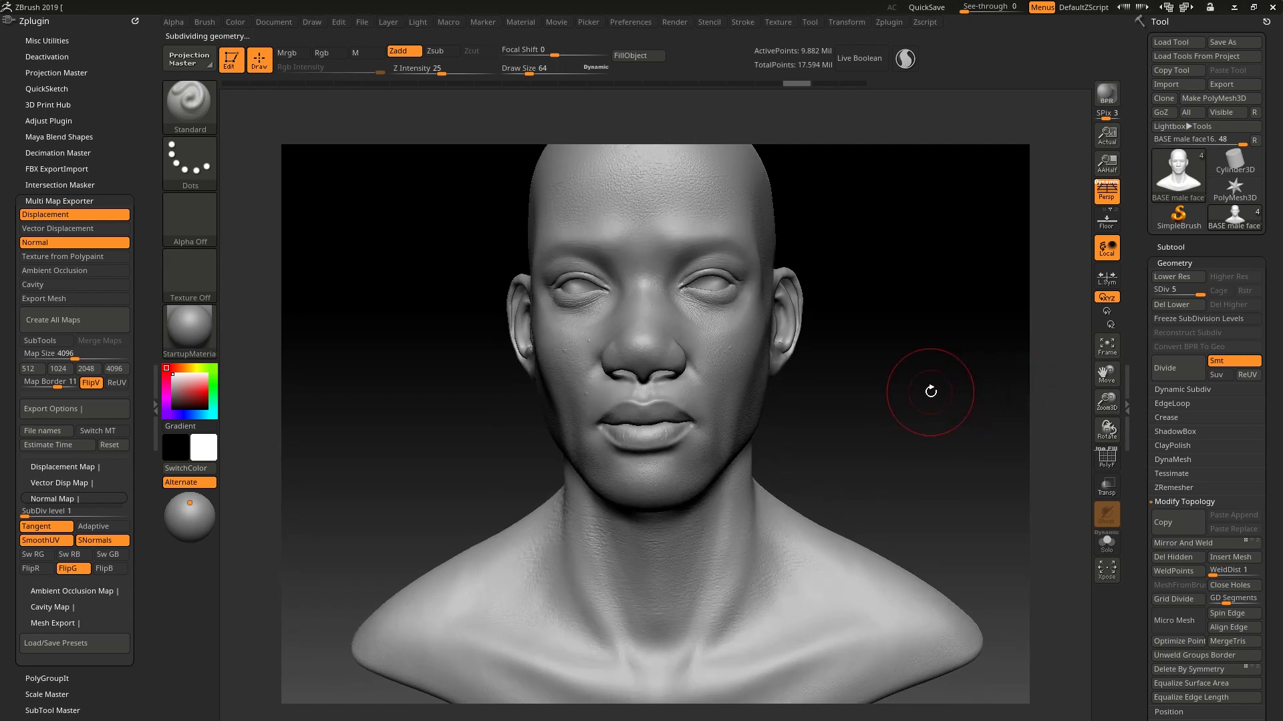
key("shift+d")
key("shift+d")
key("shift+d")
key("shift+d")
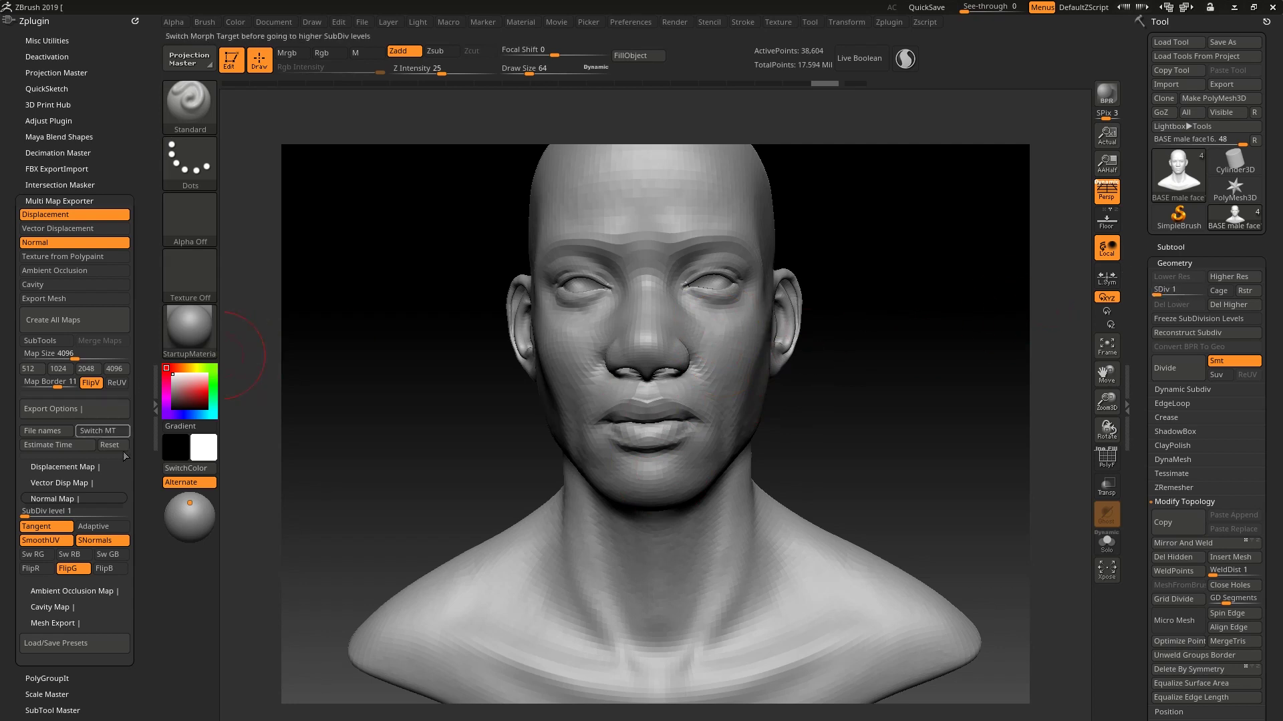
left_click_drag(934, 401, 933, 383)
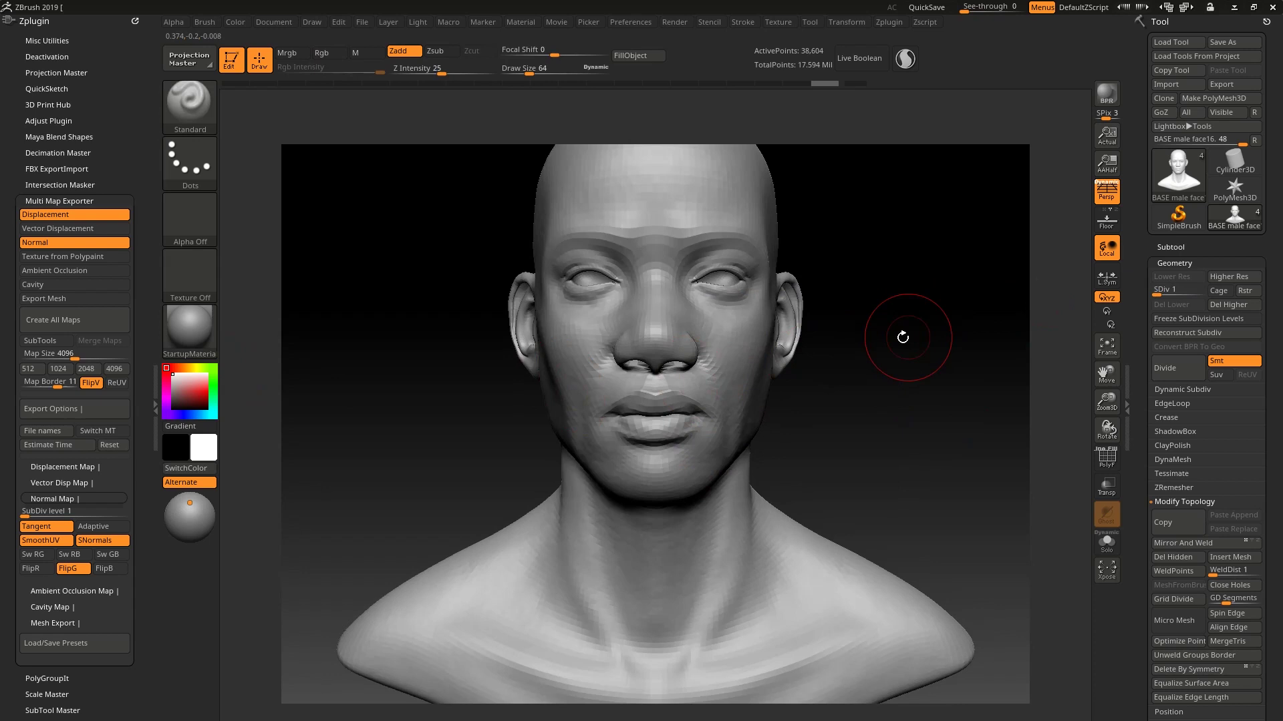
left_click_drag(830, 410, 805, 298)
left_click_drag(915, 456, 870, 464)
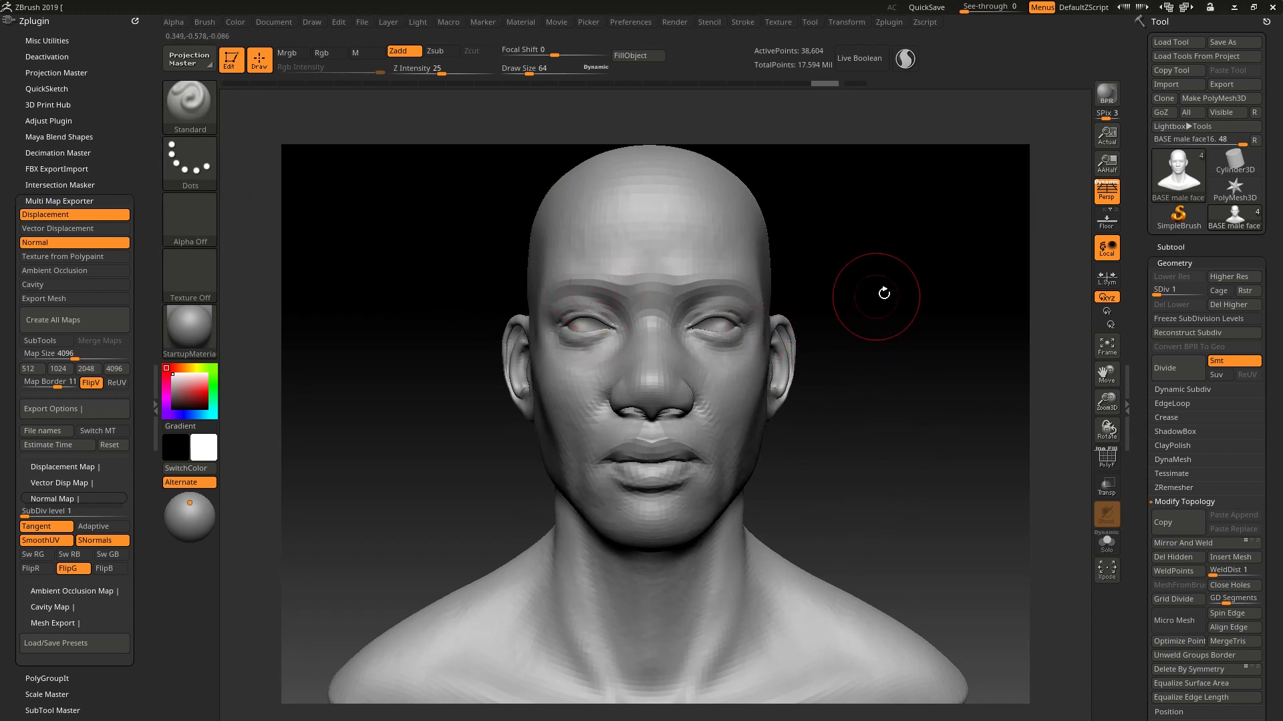
- Collapse the Multi Map Exporter and start an FBX export of the selected subtool into the mesh folder of tutorial 6
left_click(78, 201)
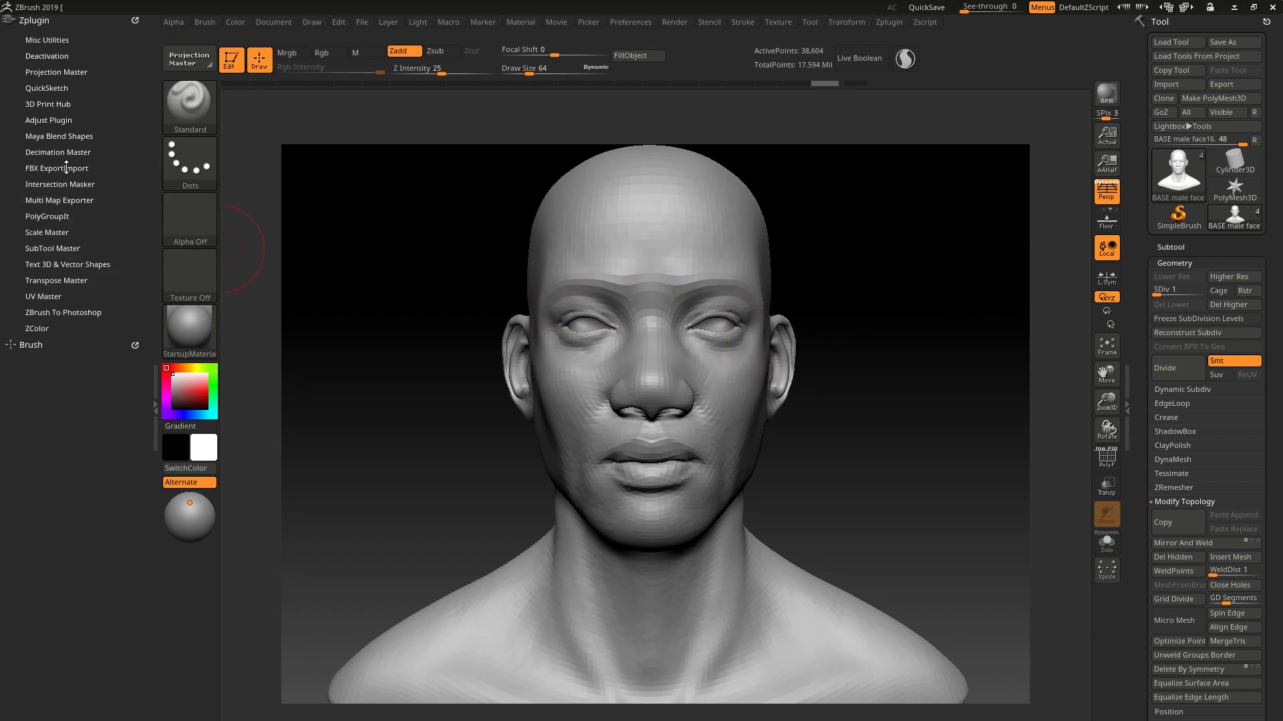
left_click(62, 168)
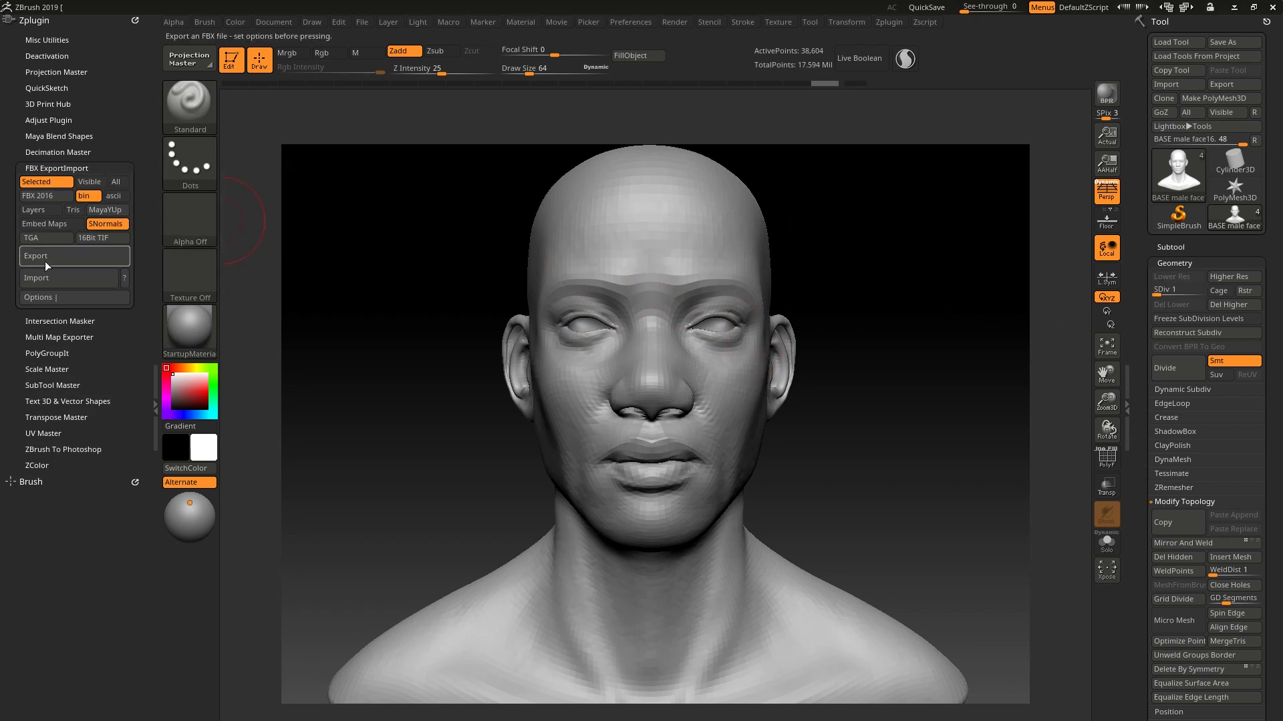
left_click(76, 255)
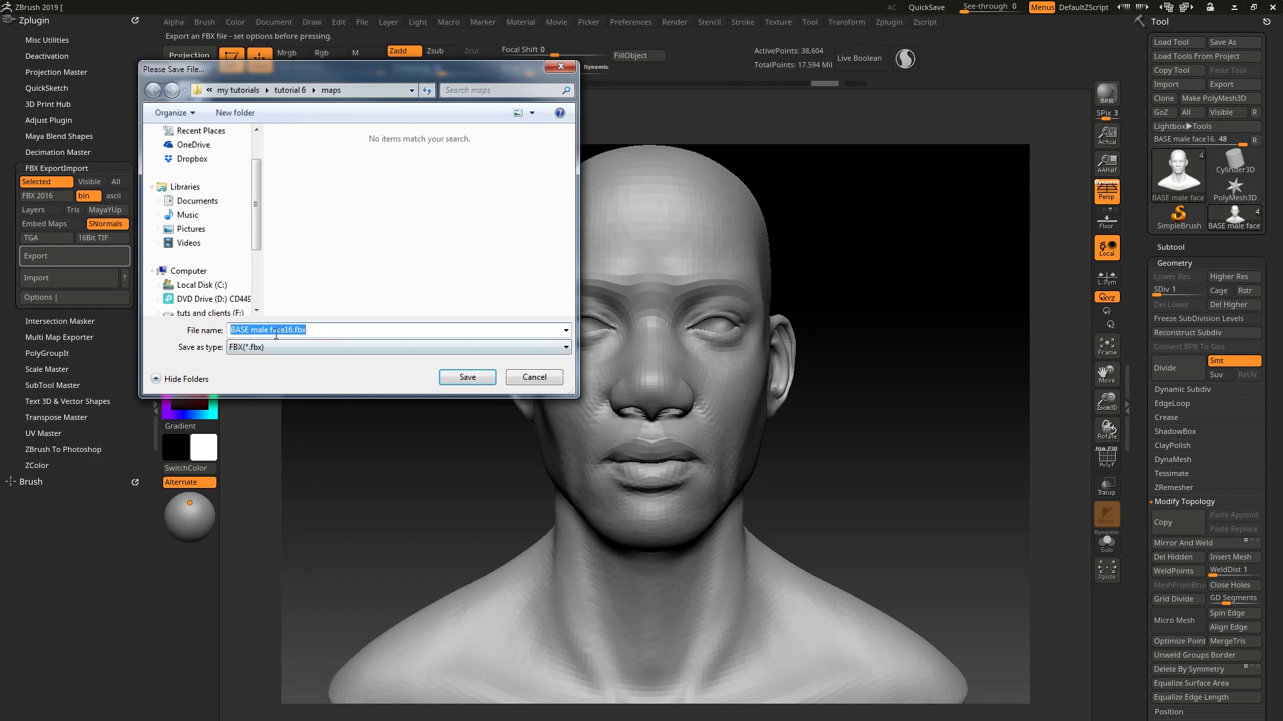
left_click(290, 90)
left_click(294, 167)
double_click(294, 167)
- Name the FBX file head_mesh and save it
left_click(290, 330)
left_click(291, 329)
left_click_drag(290, 330, 86, 353)
type("head msh")
key("BackSpace")
key("BackSpace")
type("esh")
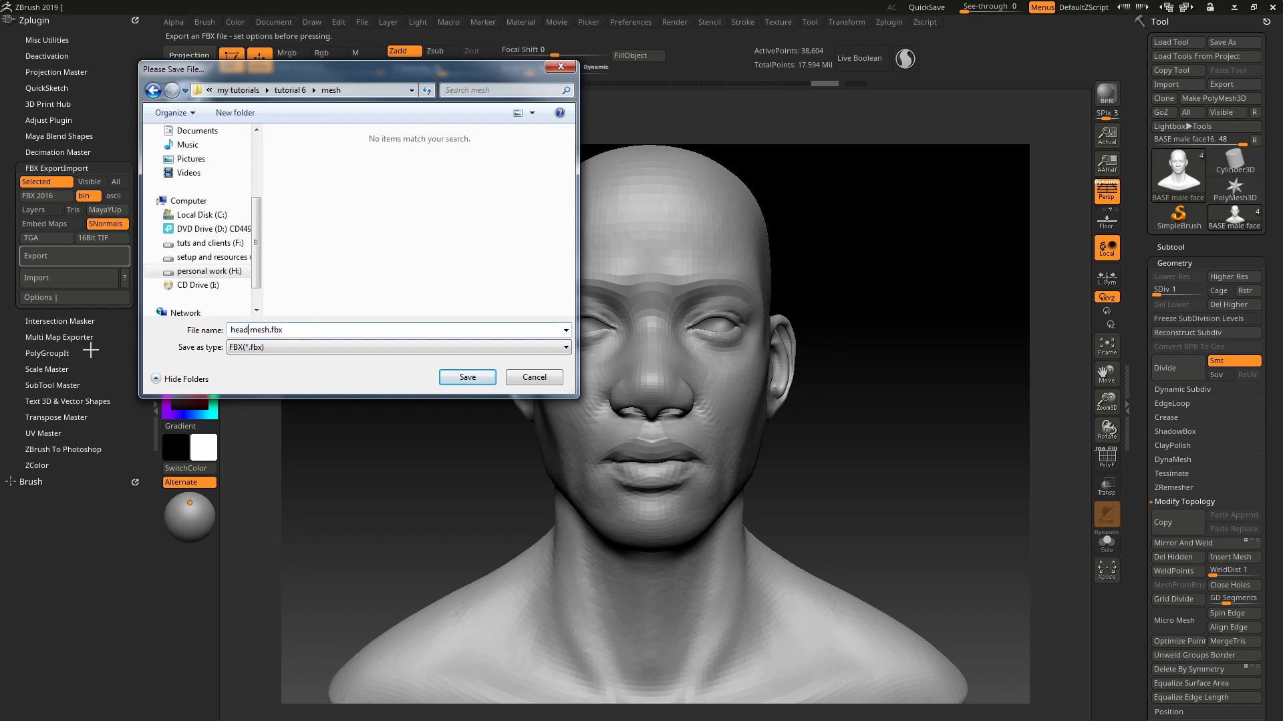
key("ctrl+Left")
key("BackSpace")
type("_")
left_click(467, 379)
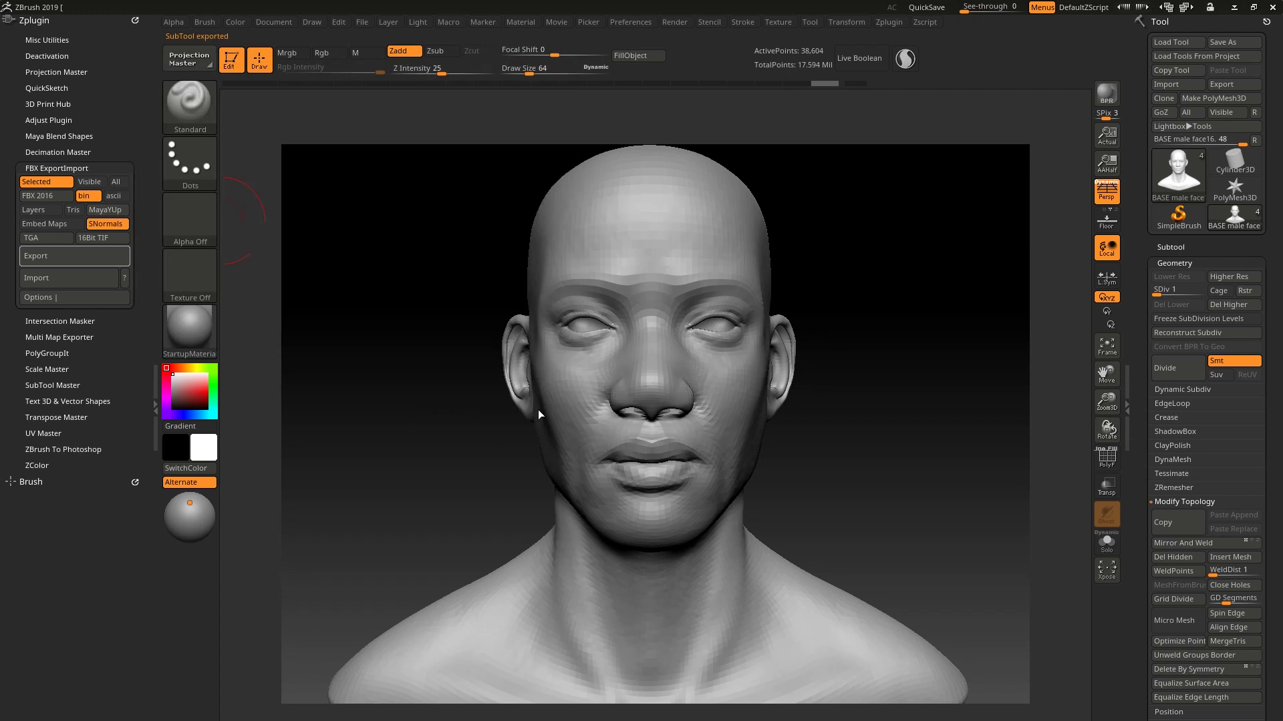
- Switch to Substance Painter and start a new project with the PBR - Metallic Roughness (allegorithmic) template
left_click_drag(853, 347, 939, 395)
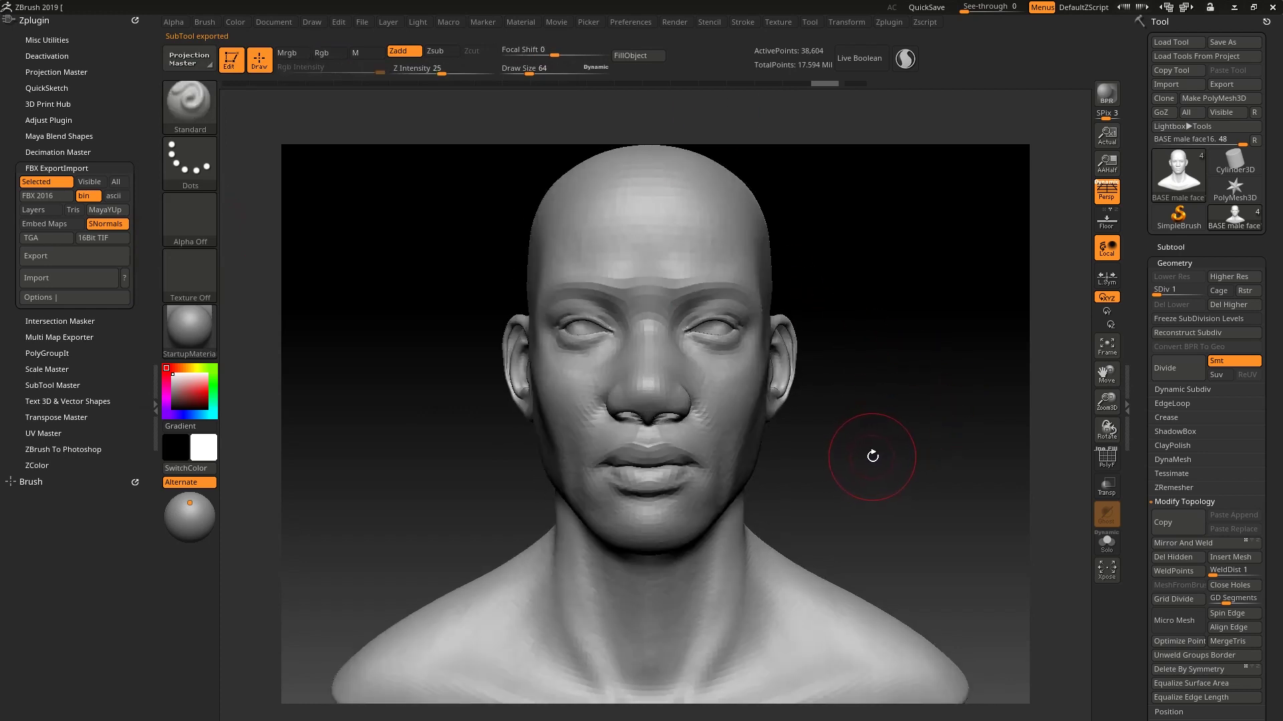
key("alt+Tab")
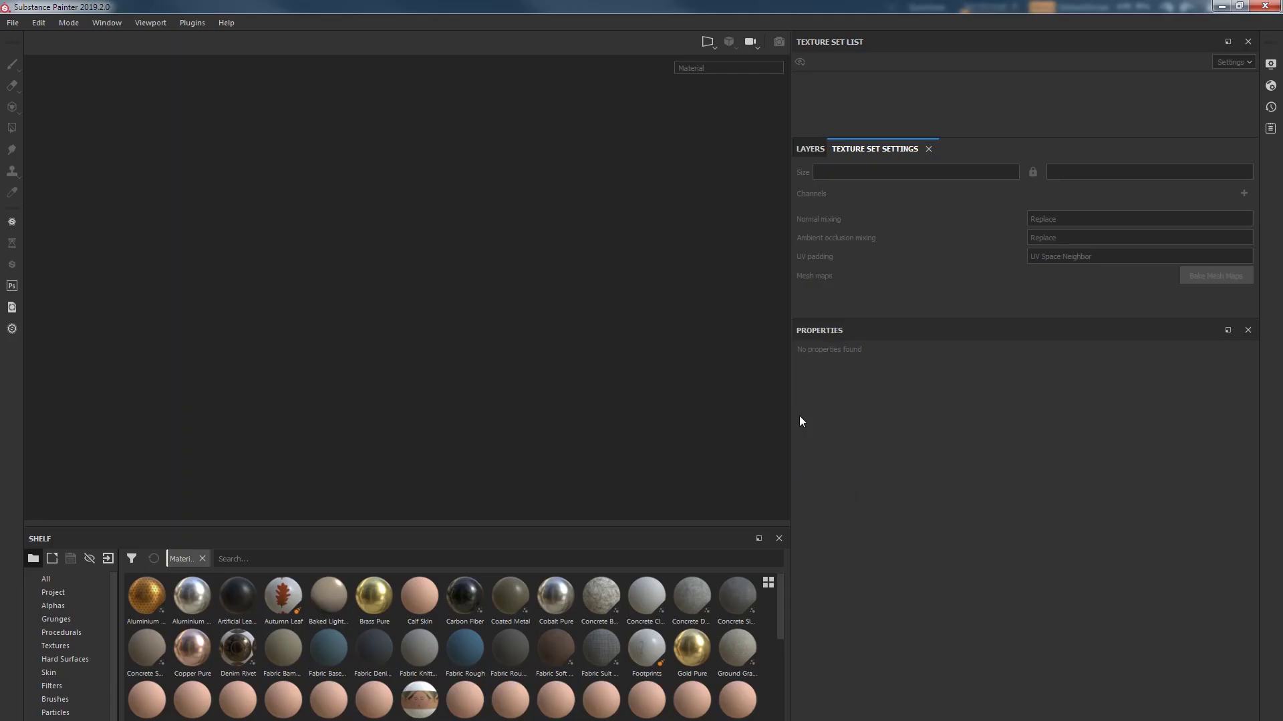
left_click(12, 23)
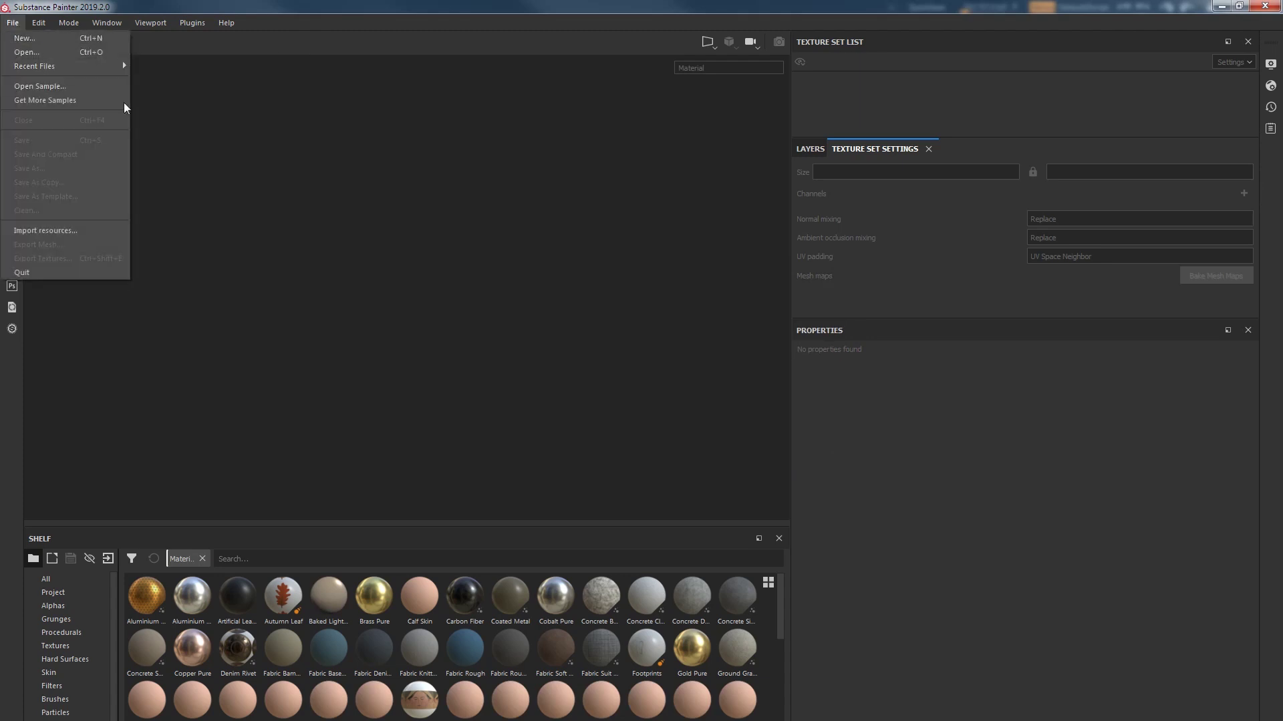
left_click(37, 40)
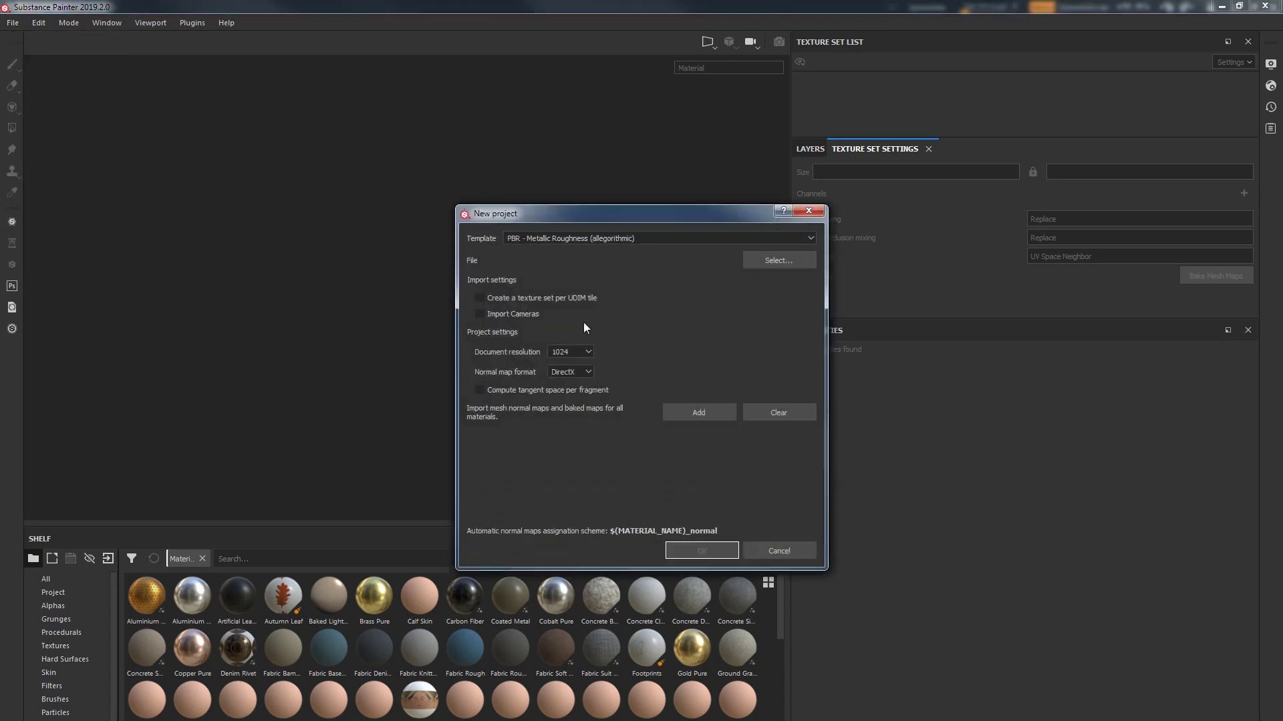
left_click_drag(596, 219, 518, 163)
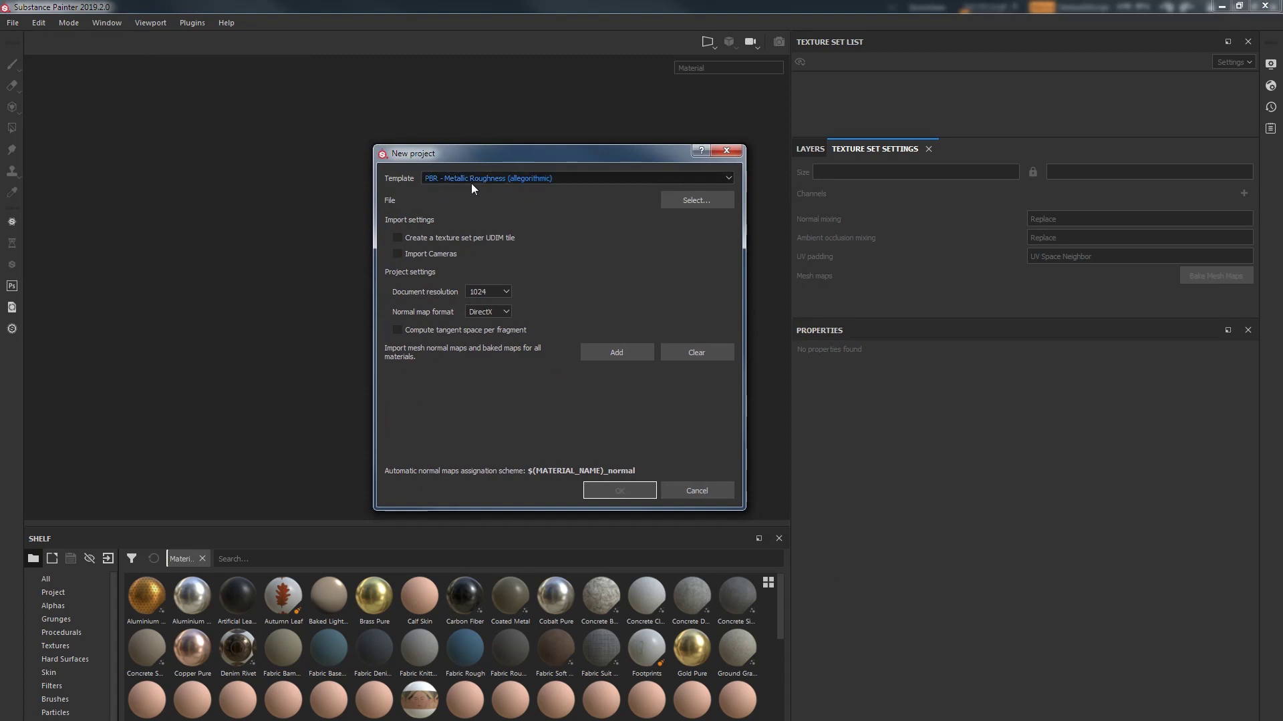
left_click_drag(525, 155, 520, 147)
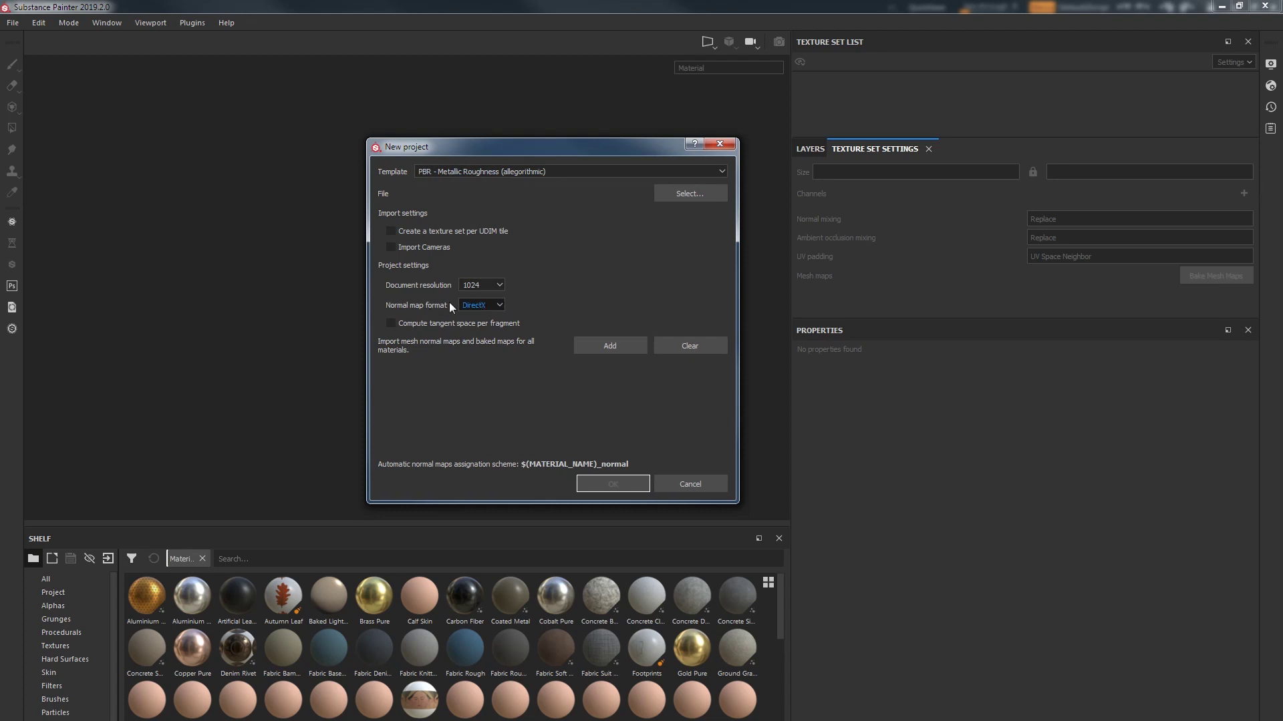
- Review the new project's document resolution and normal map format choices, keeping 1024 and DirectX
left_click(486, 285)
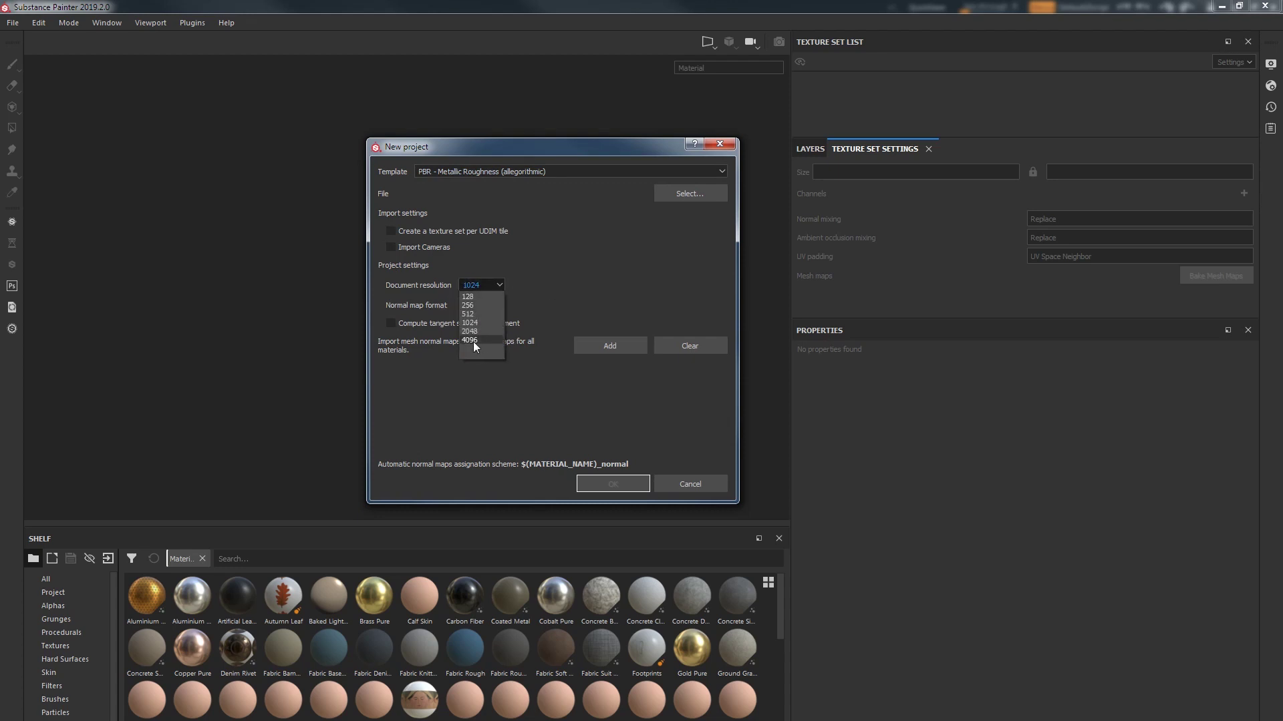
left_click(486, 283)
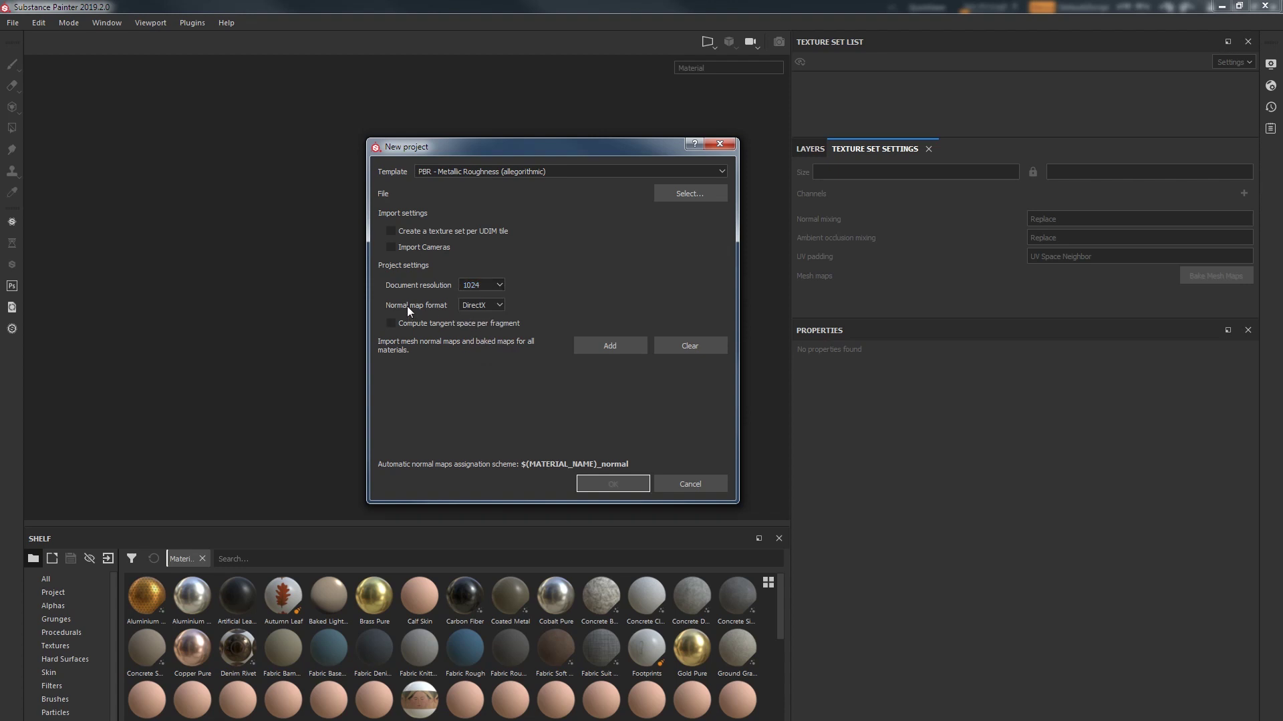
left_click(498, 306)
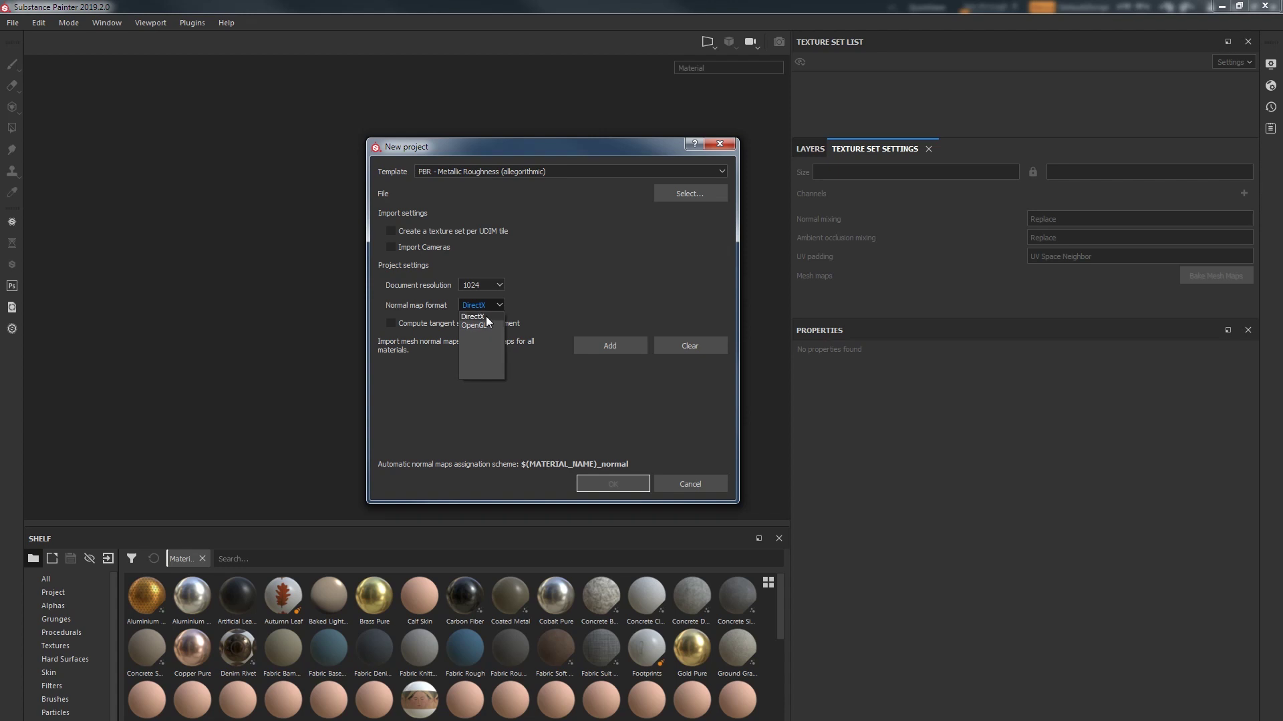
left_click(486, 318)
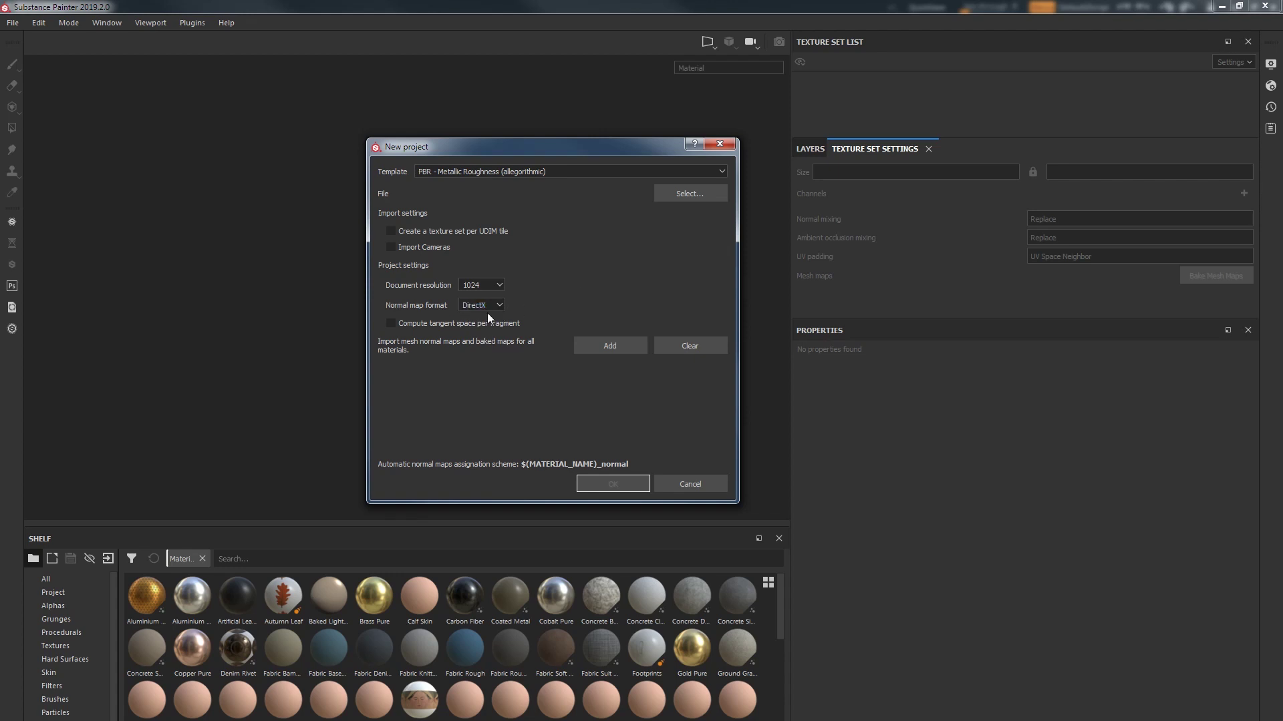
- Add head mapsBASE male face16-NM.tif from tutorial 6's maps folder to the new project's imported maps
left_click(612, 349)
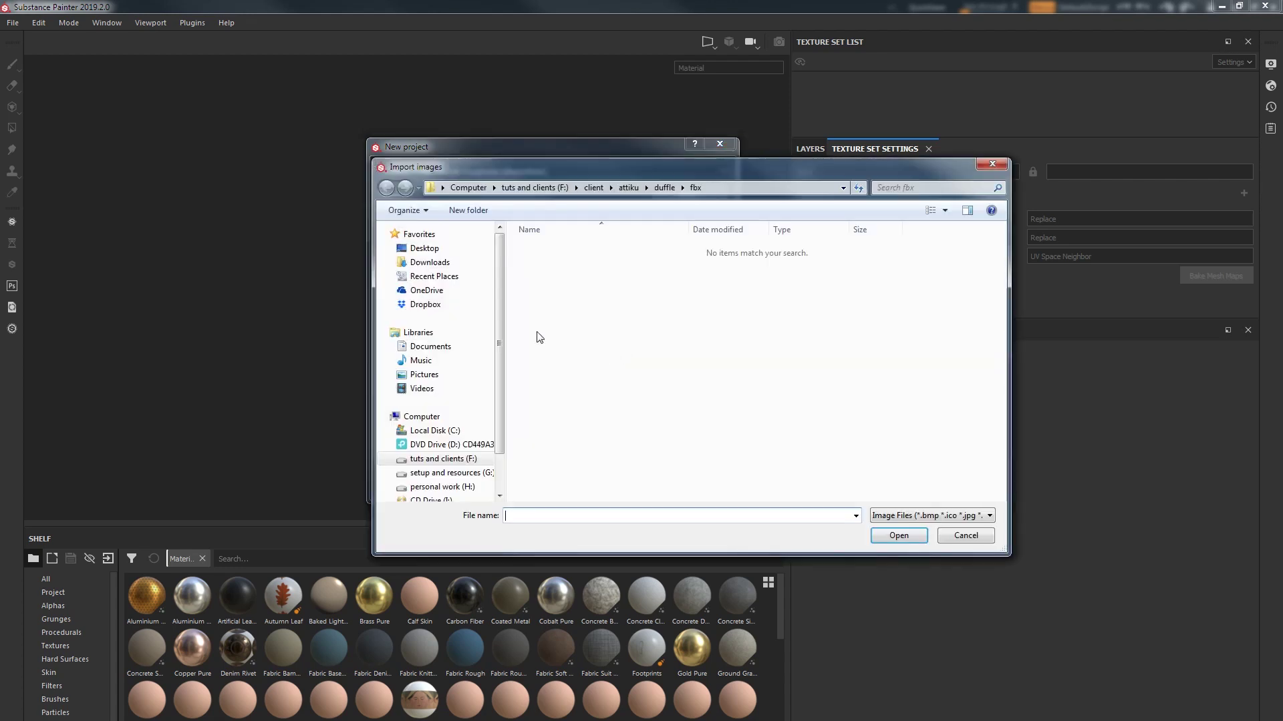
scroll(498, 407, "down", 1)
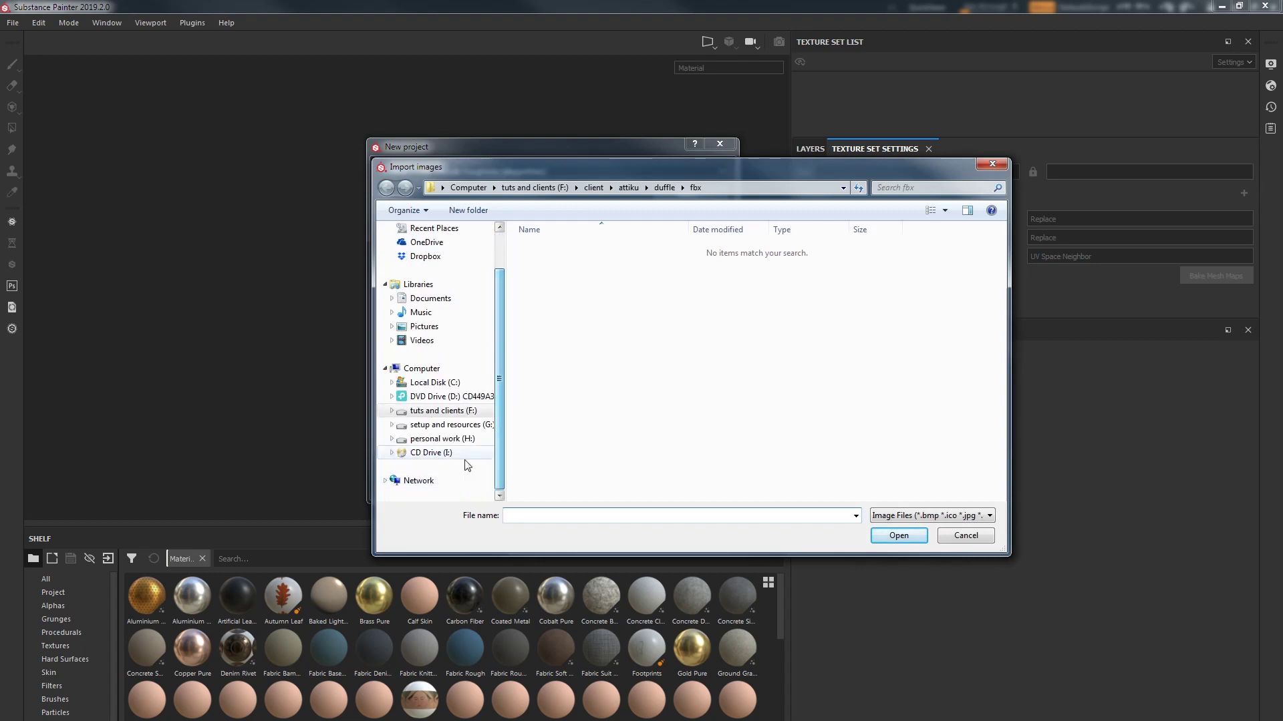
left_click(454, 438)
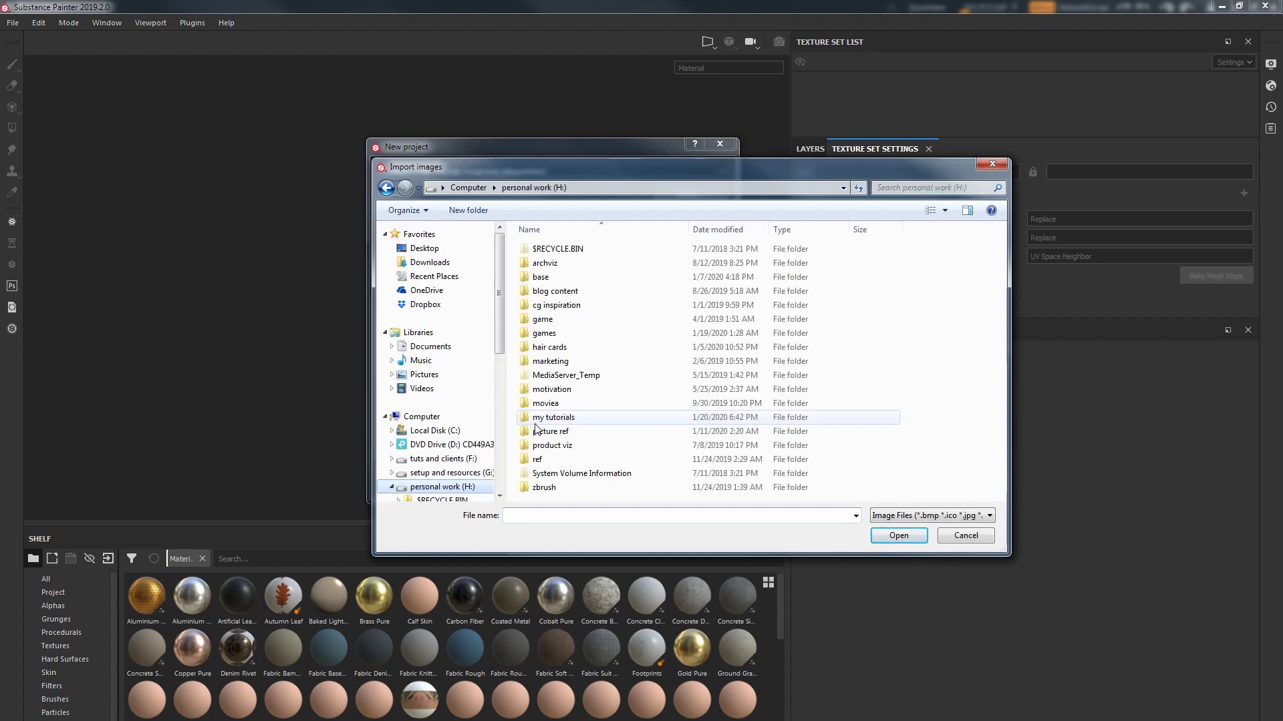
double_click(543, 488)
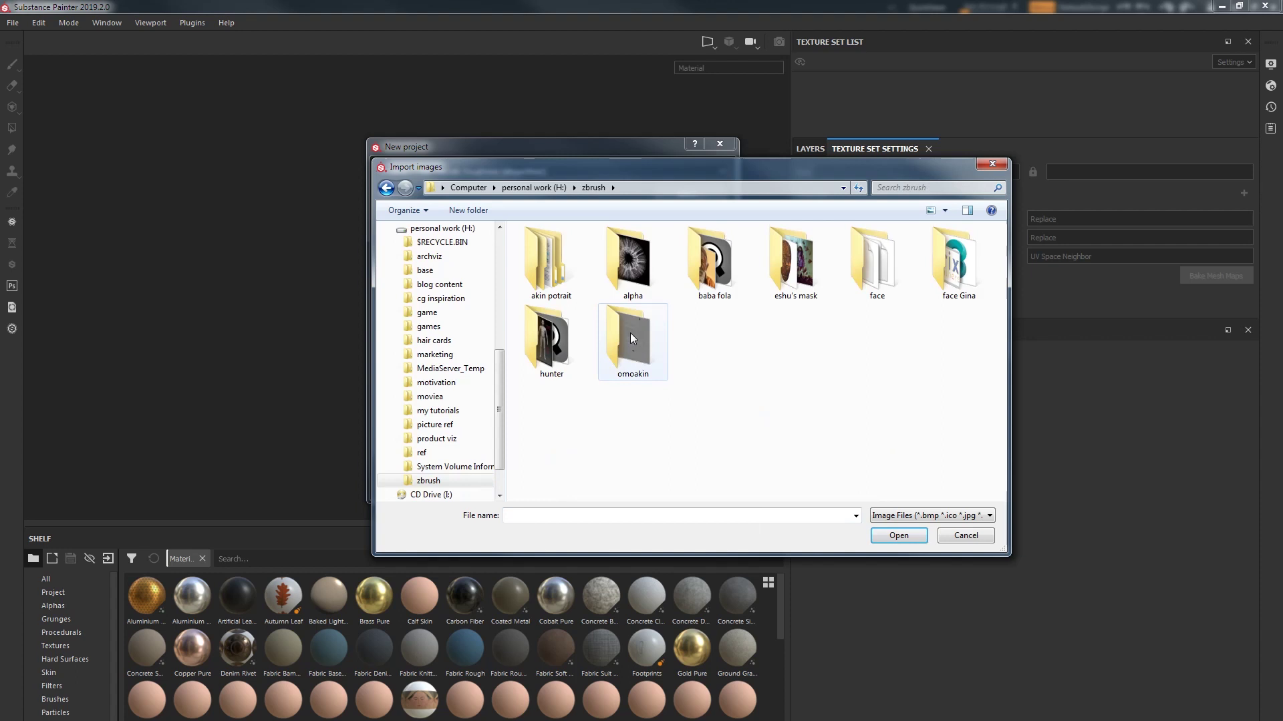
left_click(385, 187)
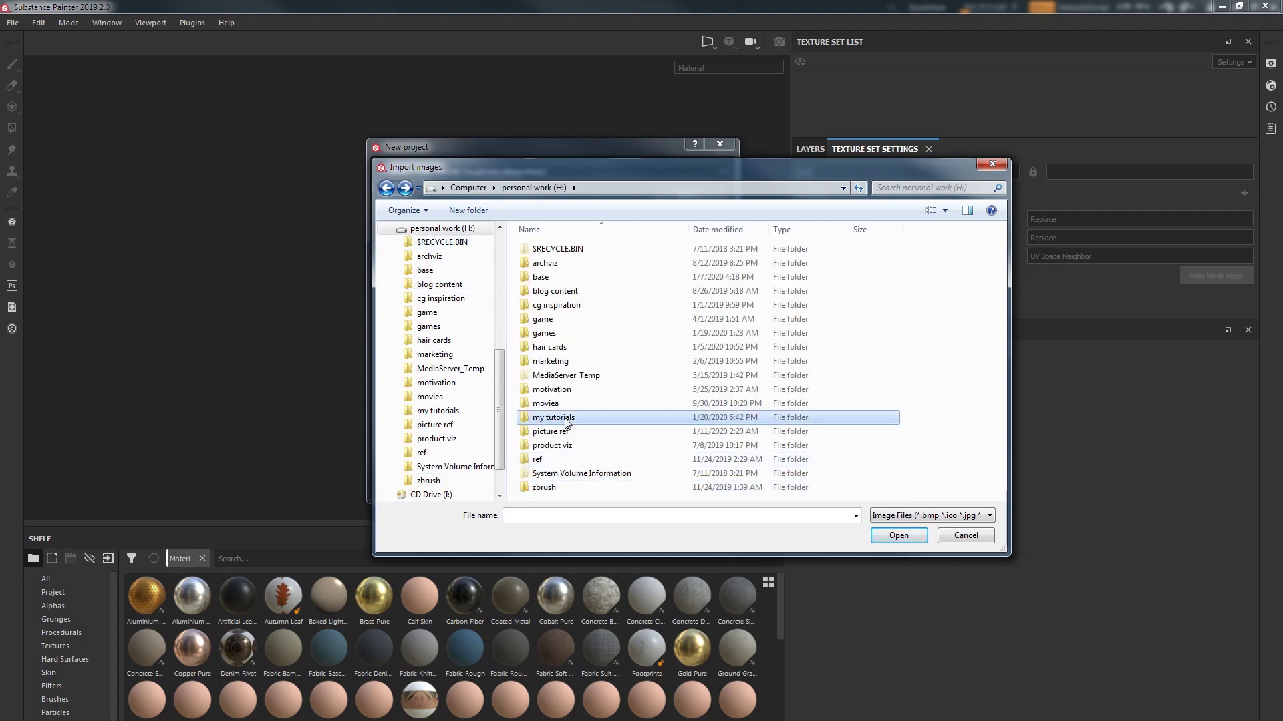
double_click(641, 417)
double_click(560, 321)
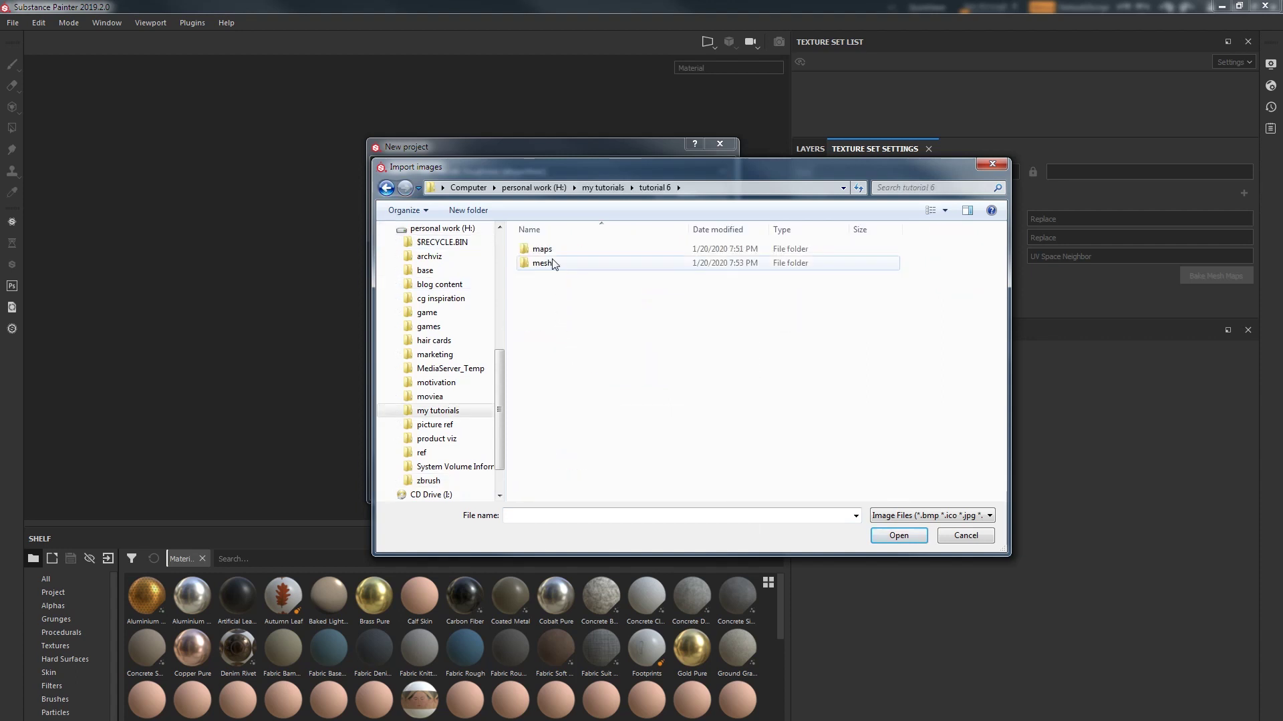
double_click(553, 262)
left_click(635, 269)
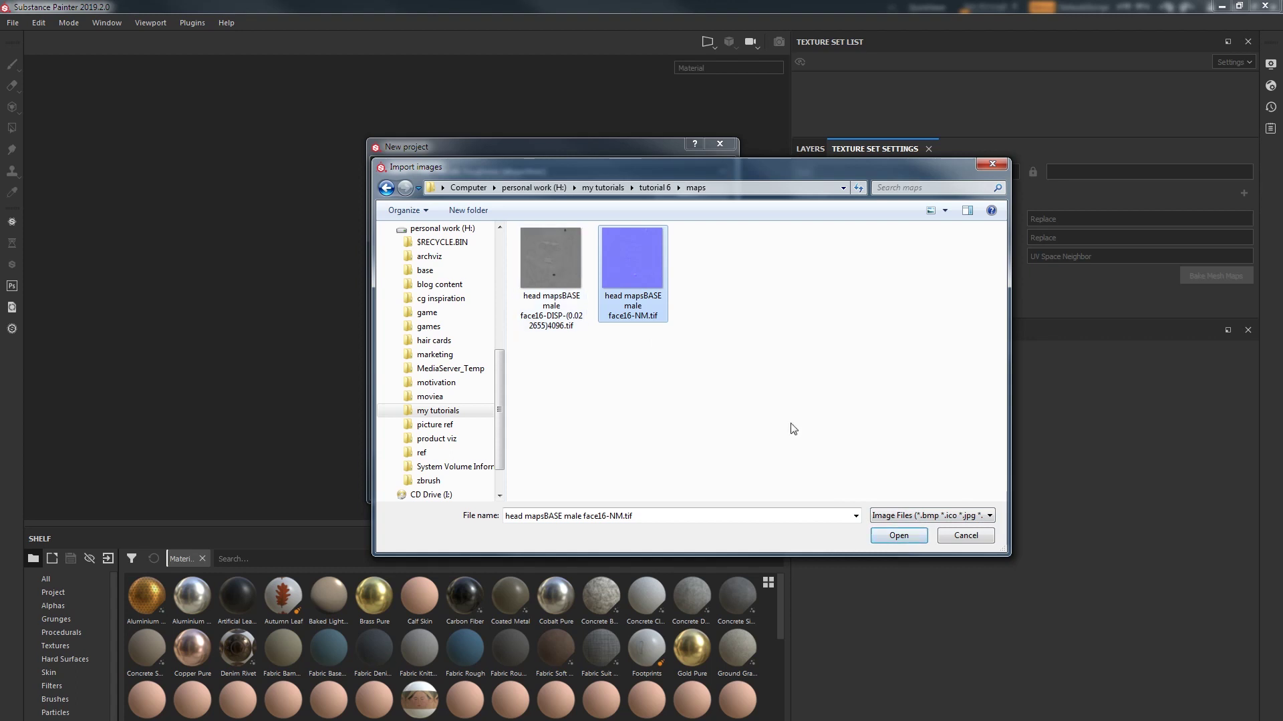
left_click(897, 536)
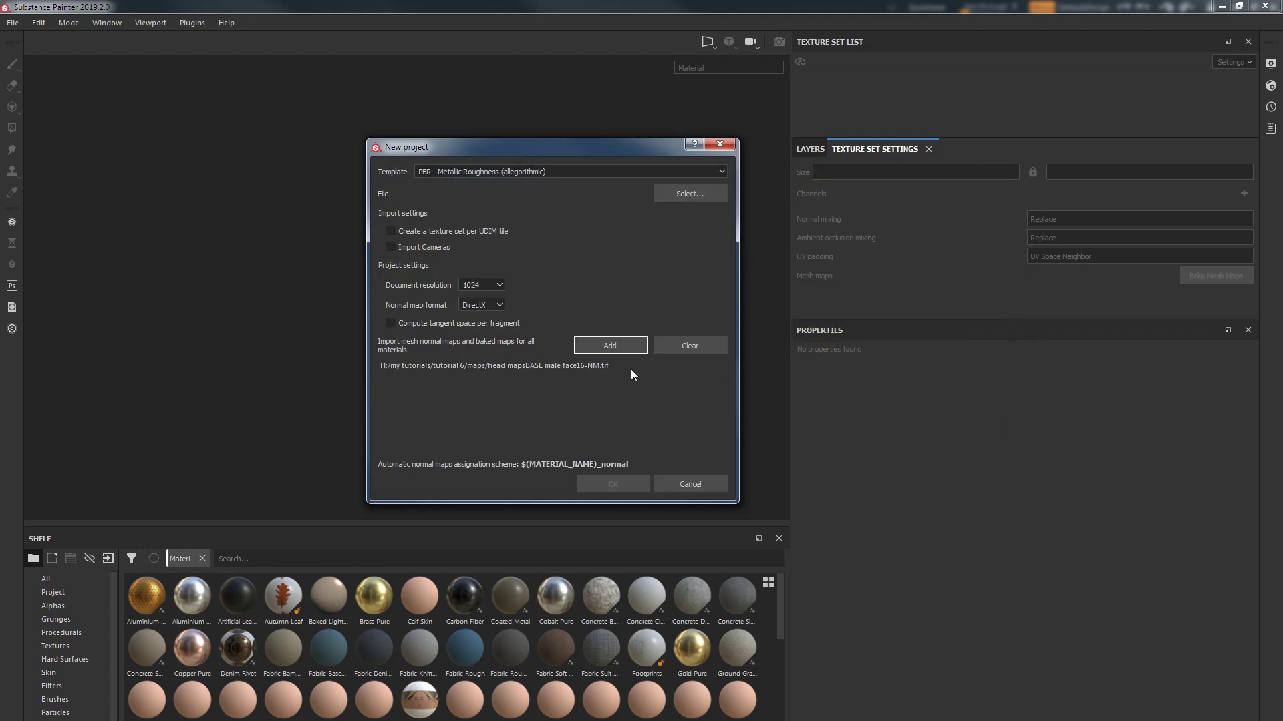
- Choose head_mesh.fbx from tutorial 6's mesh folder as the project mesh and create the project
left_click(666, 199)
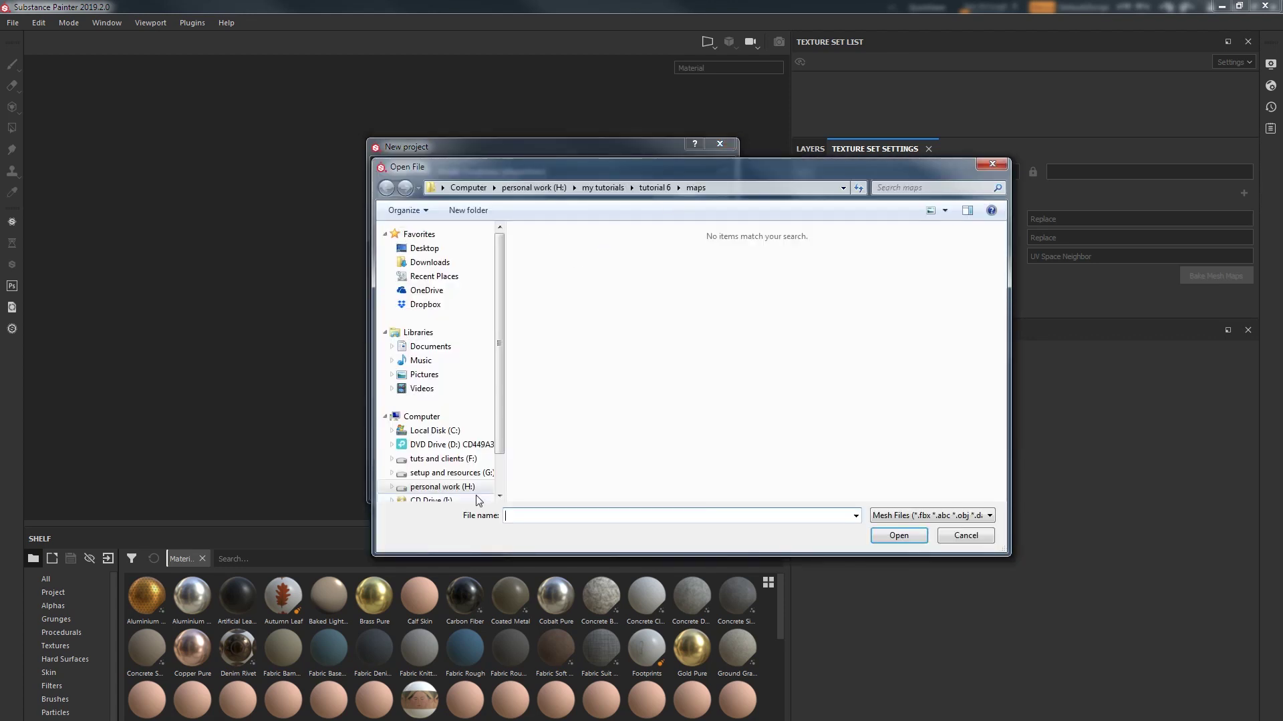
left_click(454, 487)
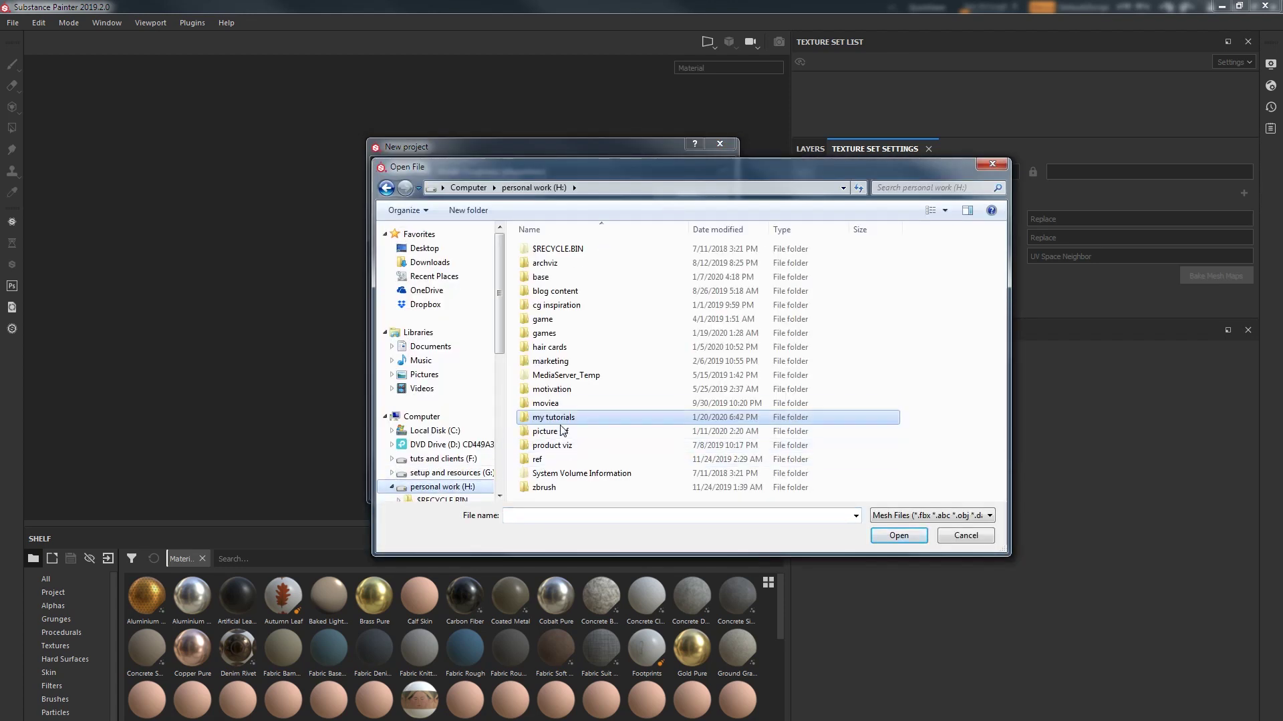
double_click(548, 487)
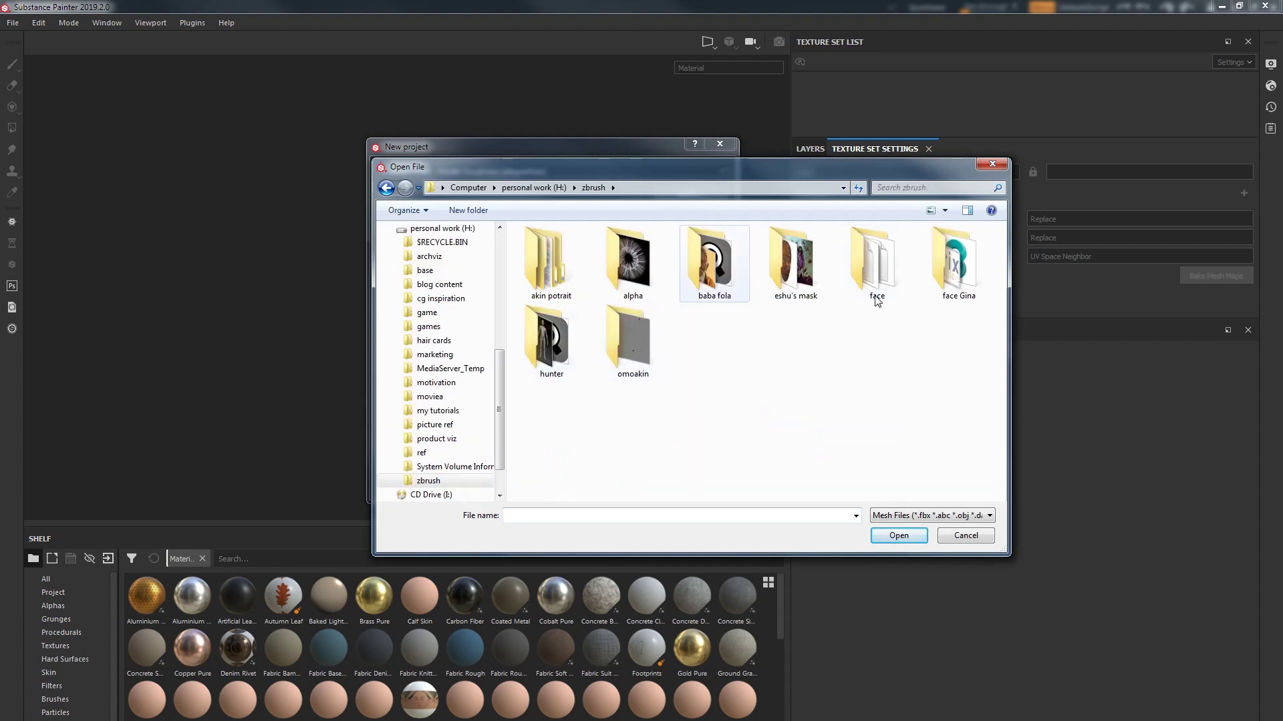
left_click(386, 188)
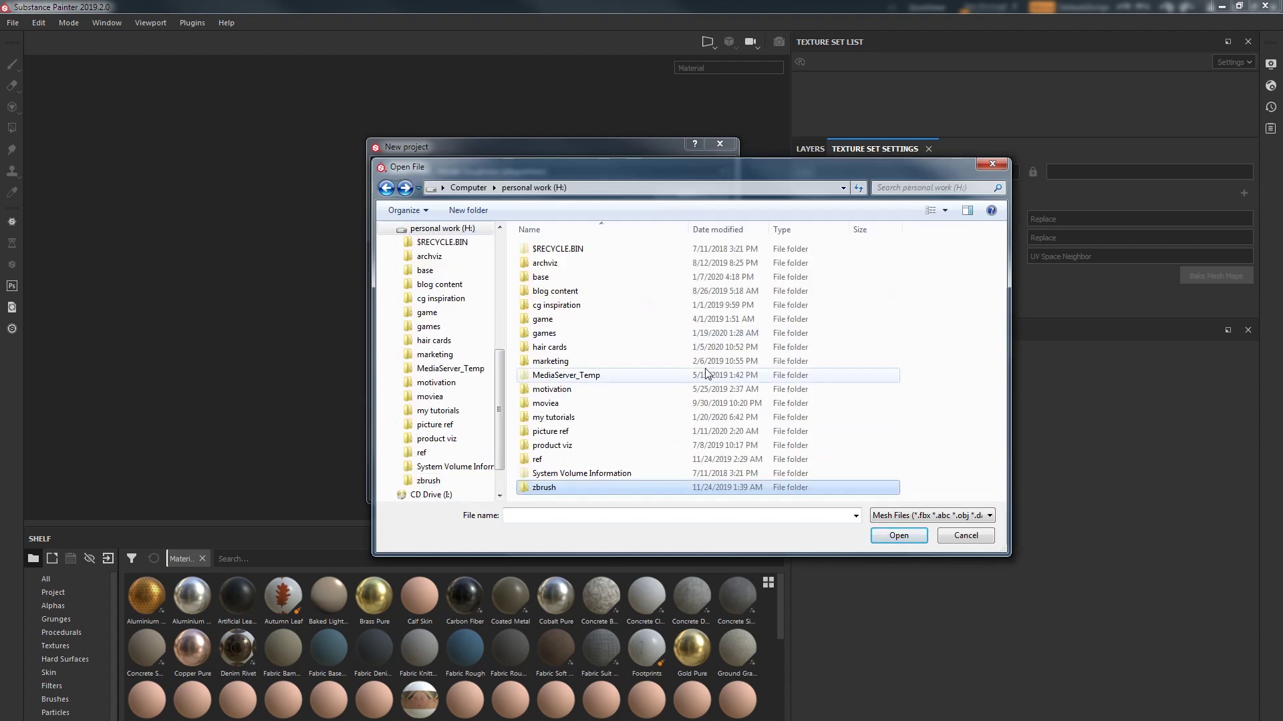
double_click(551, 418)
double_click(561, 319)
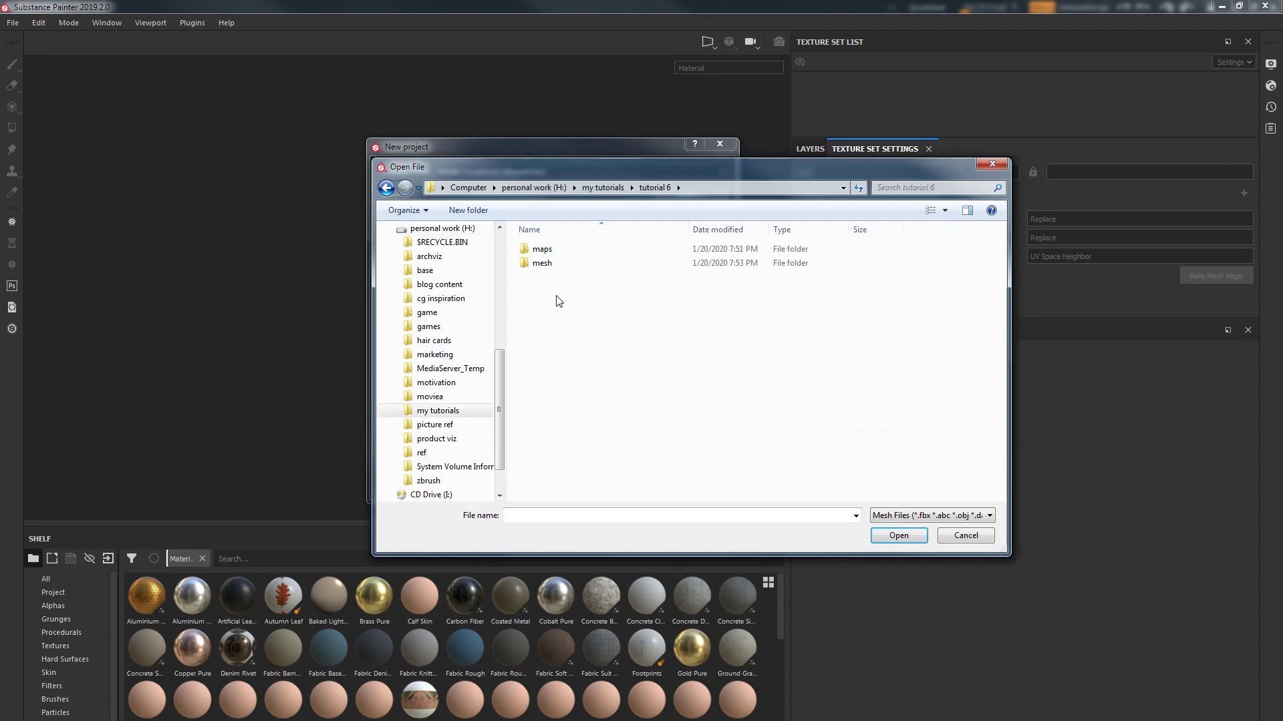
double_click(542, 263)
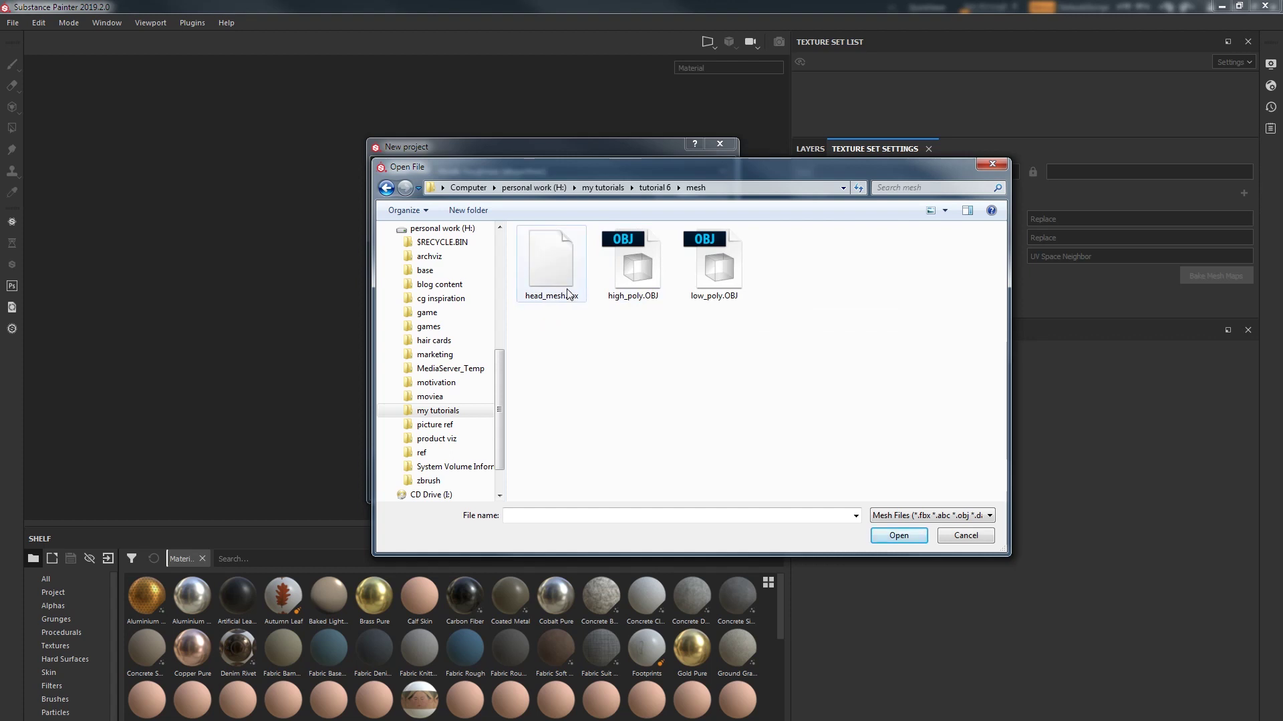
left_click(564, 271)
left_click(897, 536)
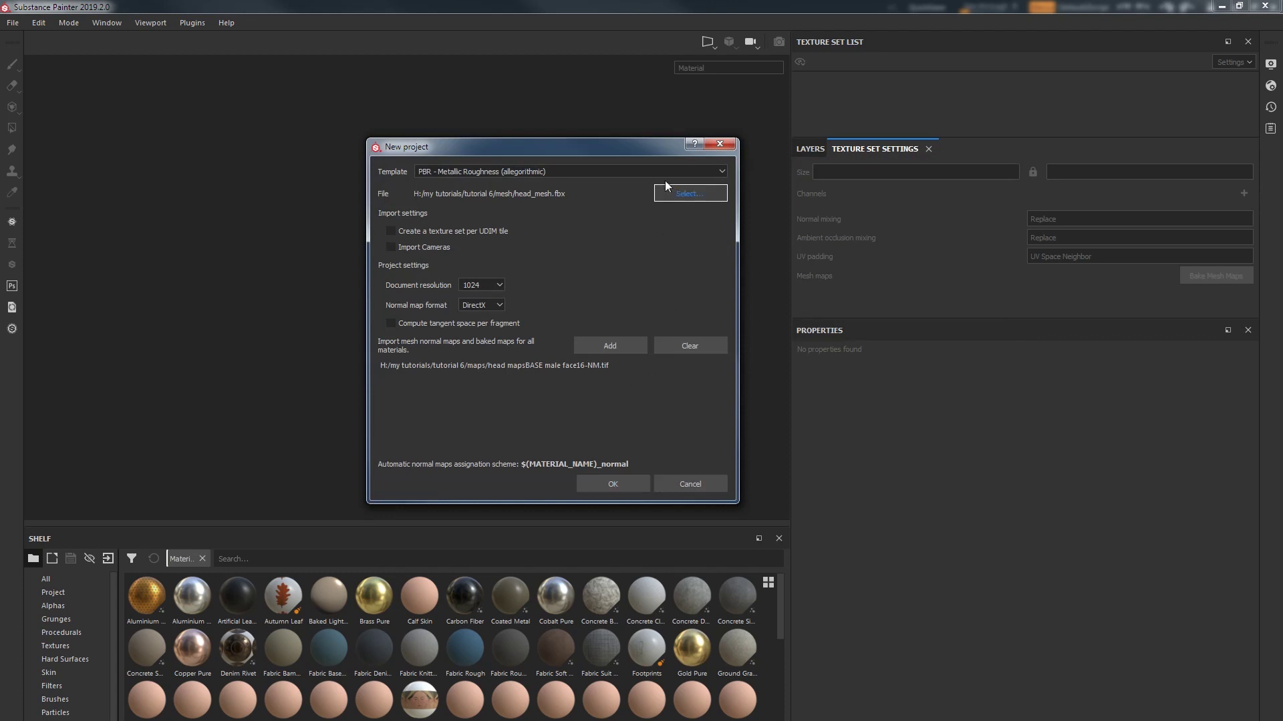
left_click(612, 486)
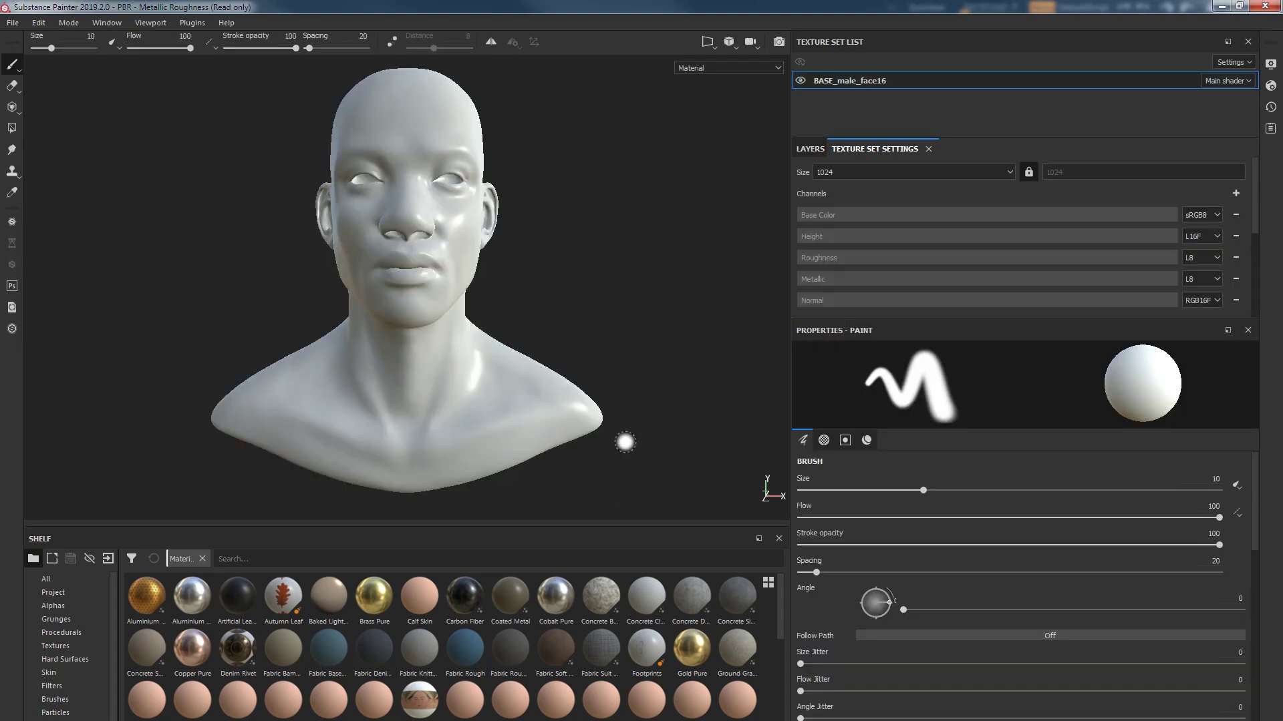
- Examine the imported bust from the front and both sides to check its shape and surface
mouse_move(581, 233)
left_mouse_down("alt")
mouse_move(624, 261)
mouse_move(549, 264)
mouse_move(420, 229)
mouse_move(681, 254)
mouse_move(409, 249)
mouse_move(561, 257)
left_mouse_up("alt")
key("alt")
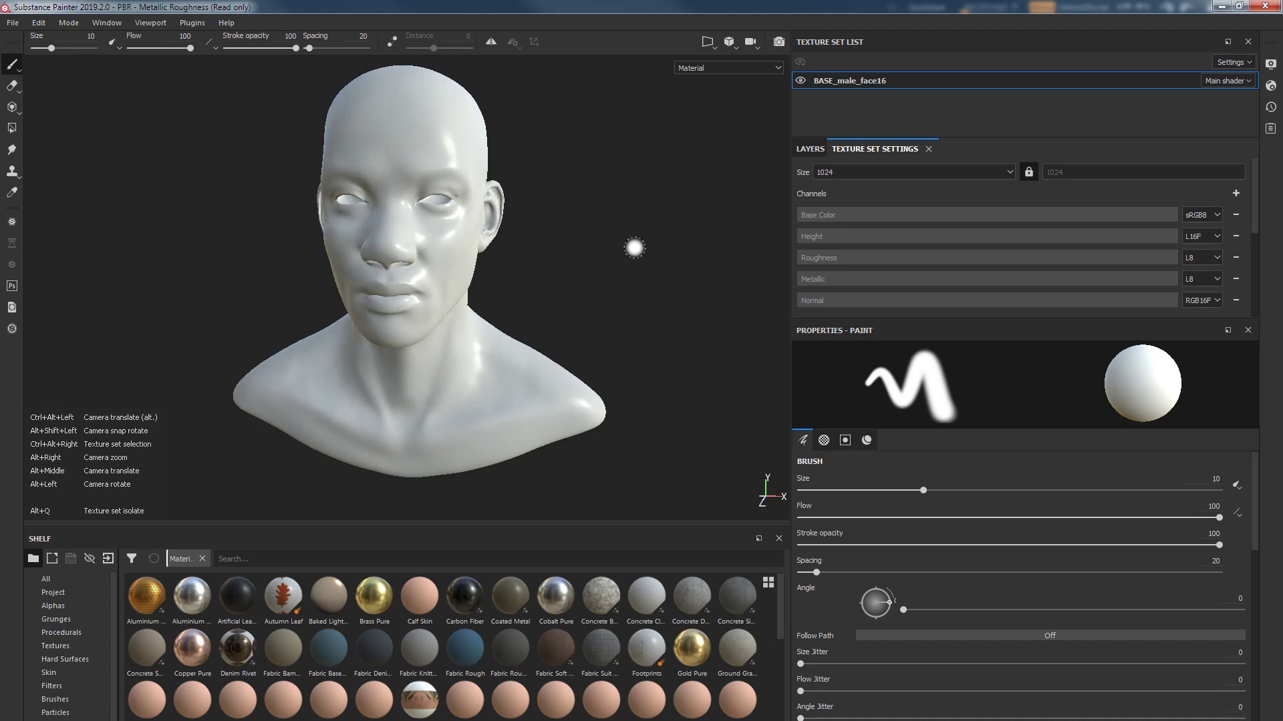
left_click_drag(635, 246, 582, 254, "alt")
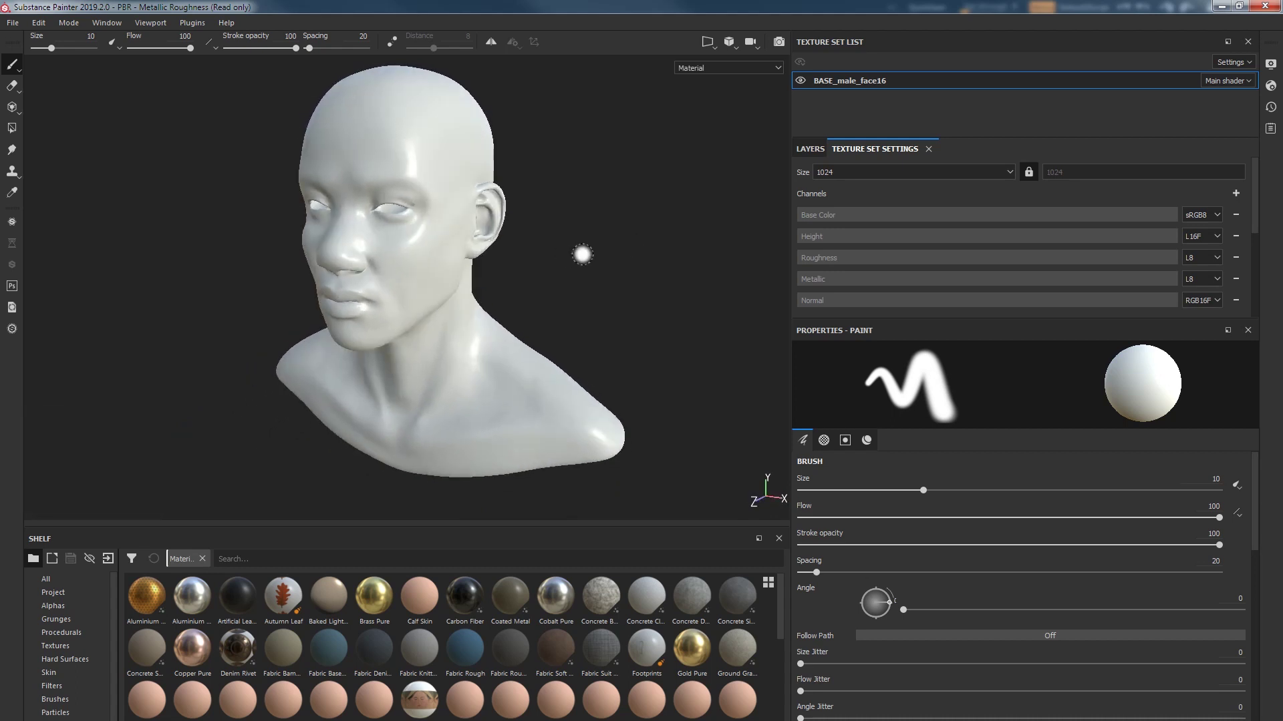
mouse_move(564, 266)
right_mouse_down("alt")
mouse_move(573, 207)
mouse_move(630, 346)
mouse_move(635, 244)
right_mouse_up("alt")
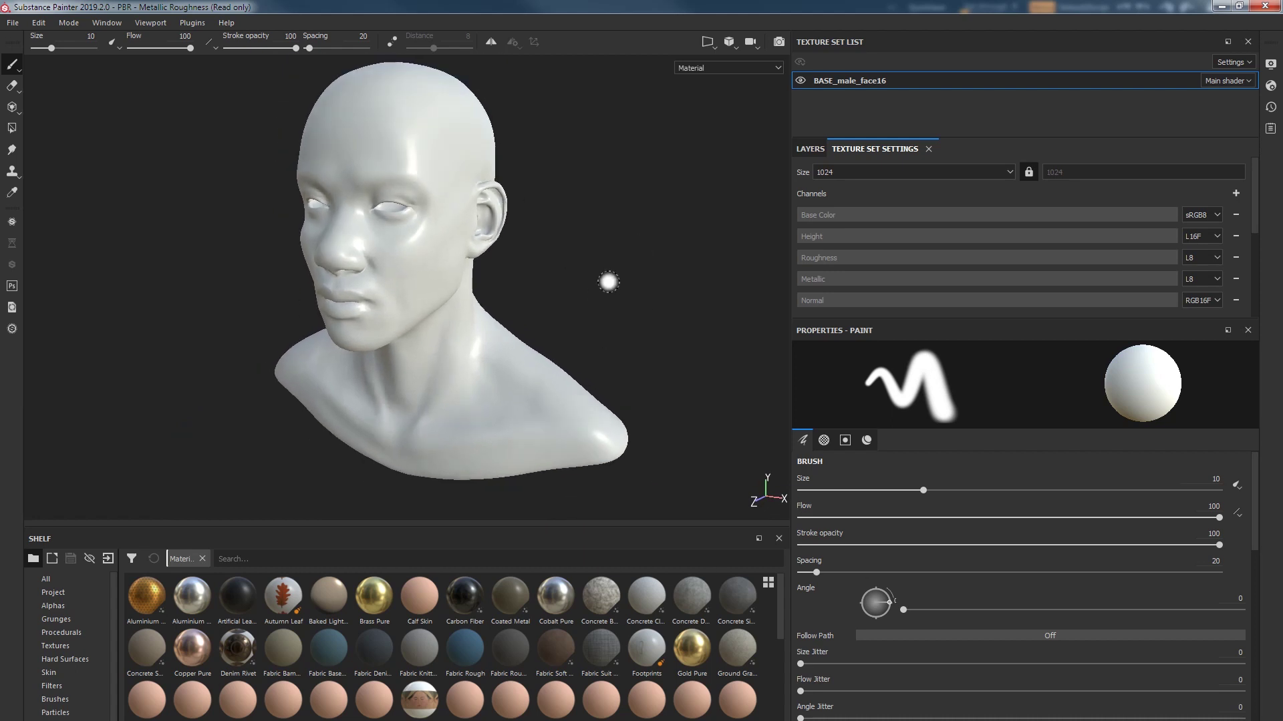
left_click_drag(631, 274, 562, 263, "alt")
mouse_move(561, 263)
middle_mouse_down("alt")
mouse_move(496, 328)
mouse_move(527, 335)
middle_mouse_up("alt")
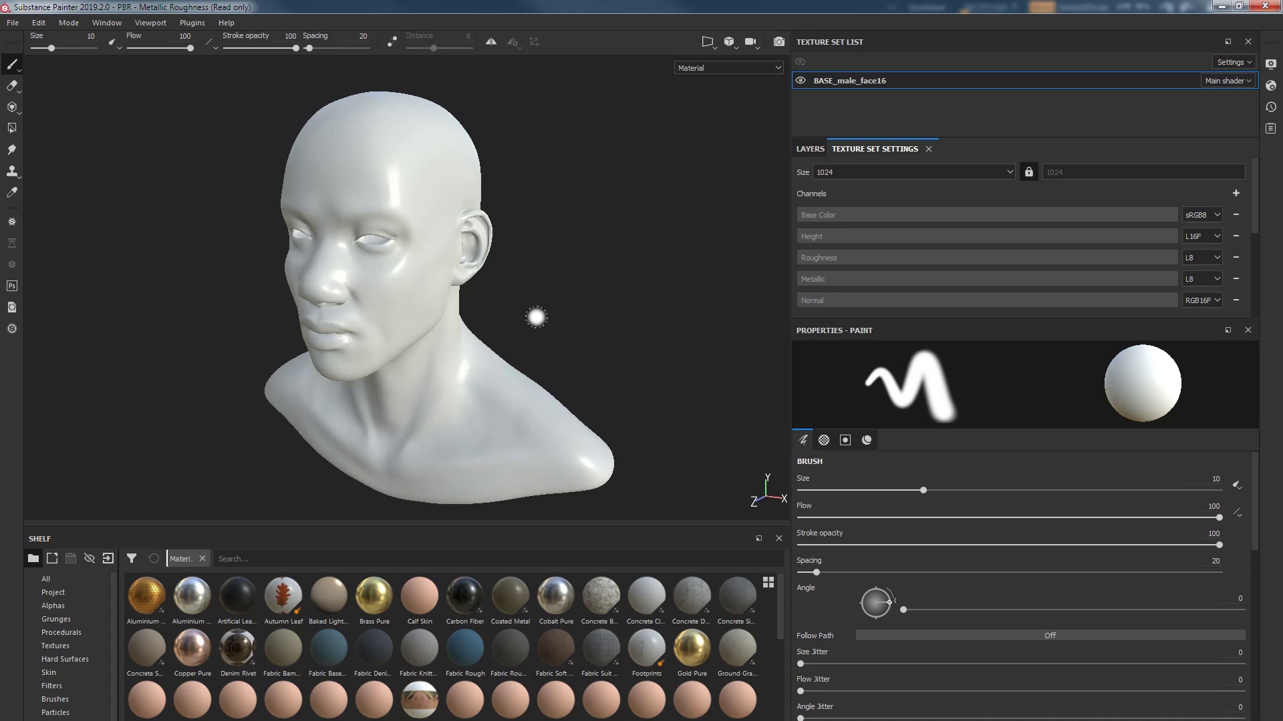
left_click_drag(533, 317, 492, 278, "alt")
middle_click_drag(492, 278, 537, 277, "alt")
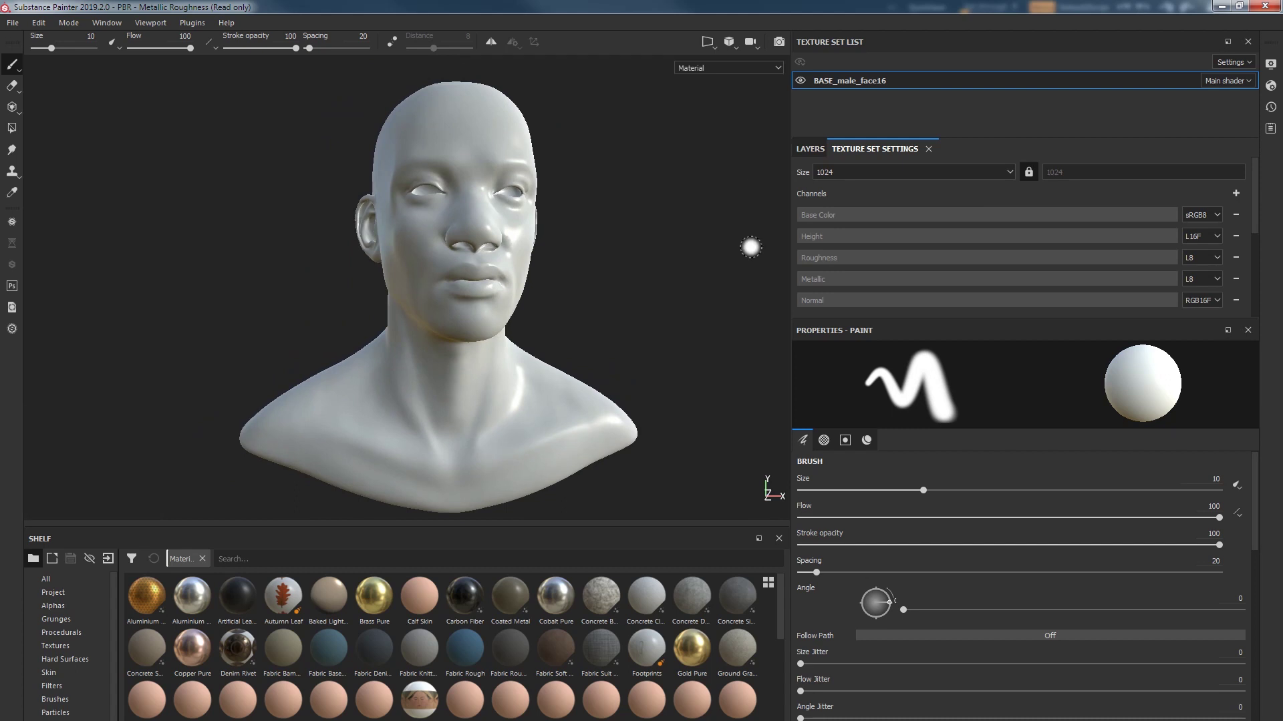
left_click_drag(744, 250, 711, 260, "alt")
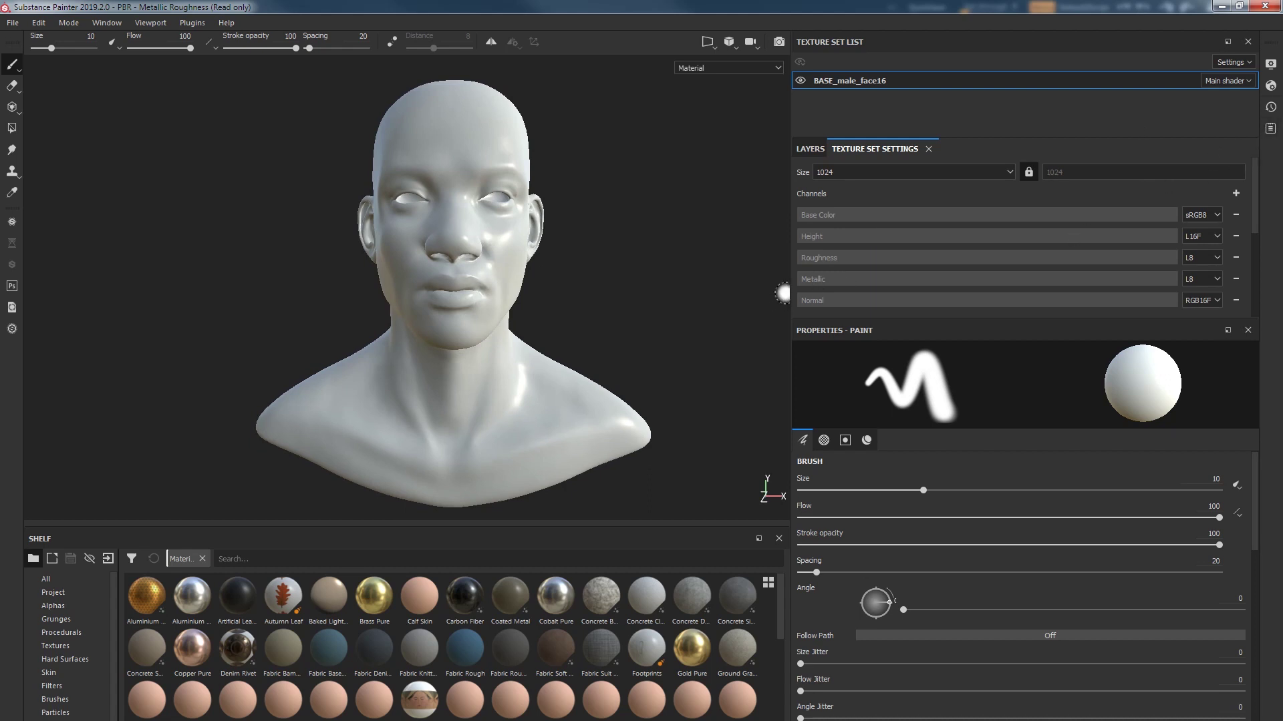
- Widen the viewport and set up mesh map baking with the Normal, ID and Thickness maps excluded
left_click_drag(790, 289, 922, 286)
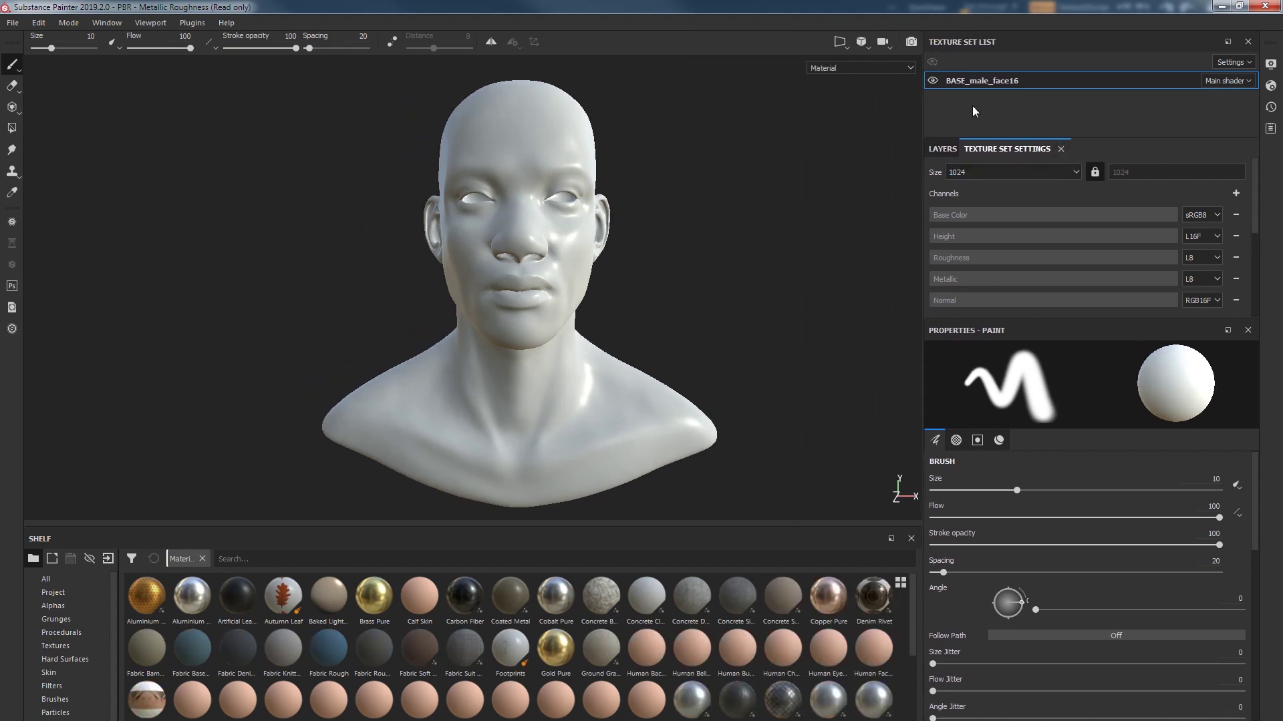
left_click_drag(1258, 224, 1255, 306)
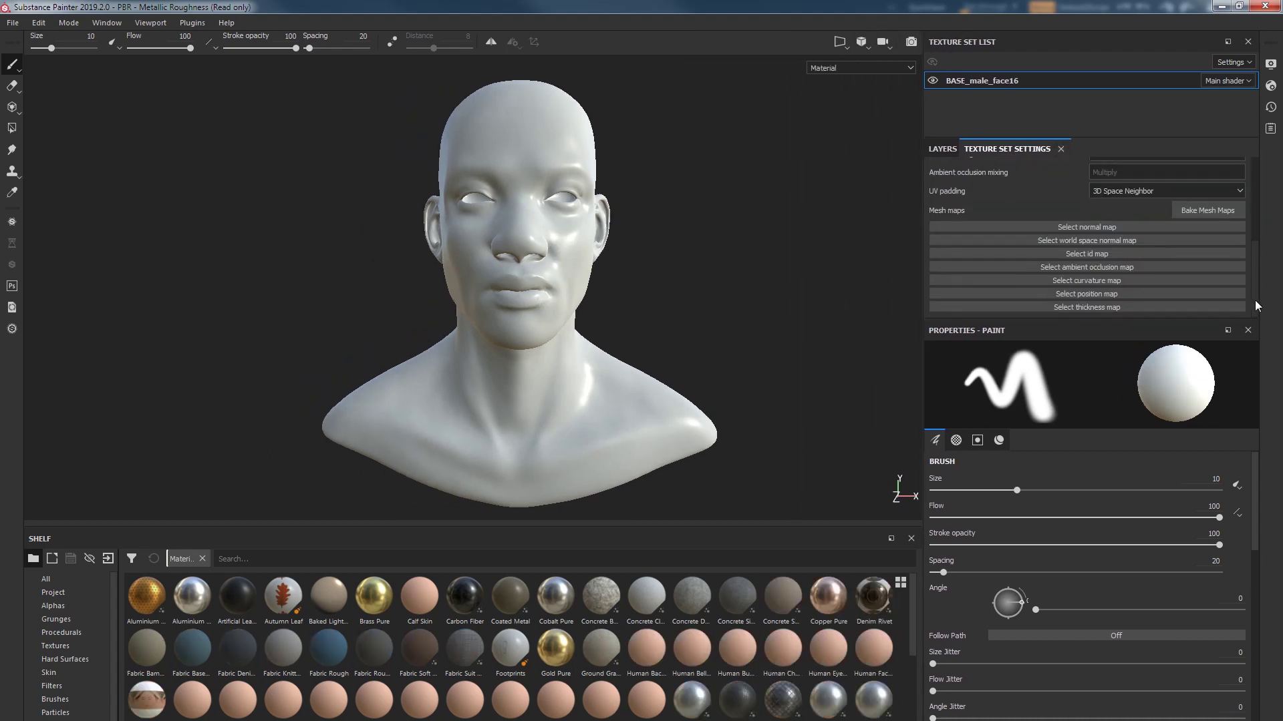
left_click(1207, 210)
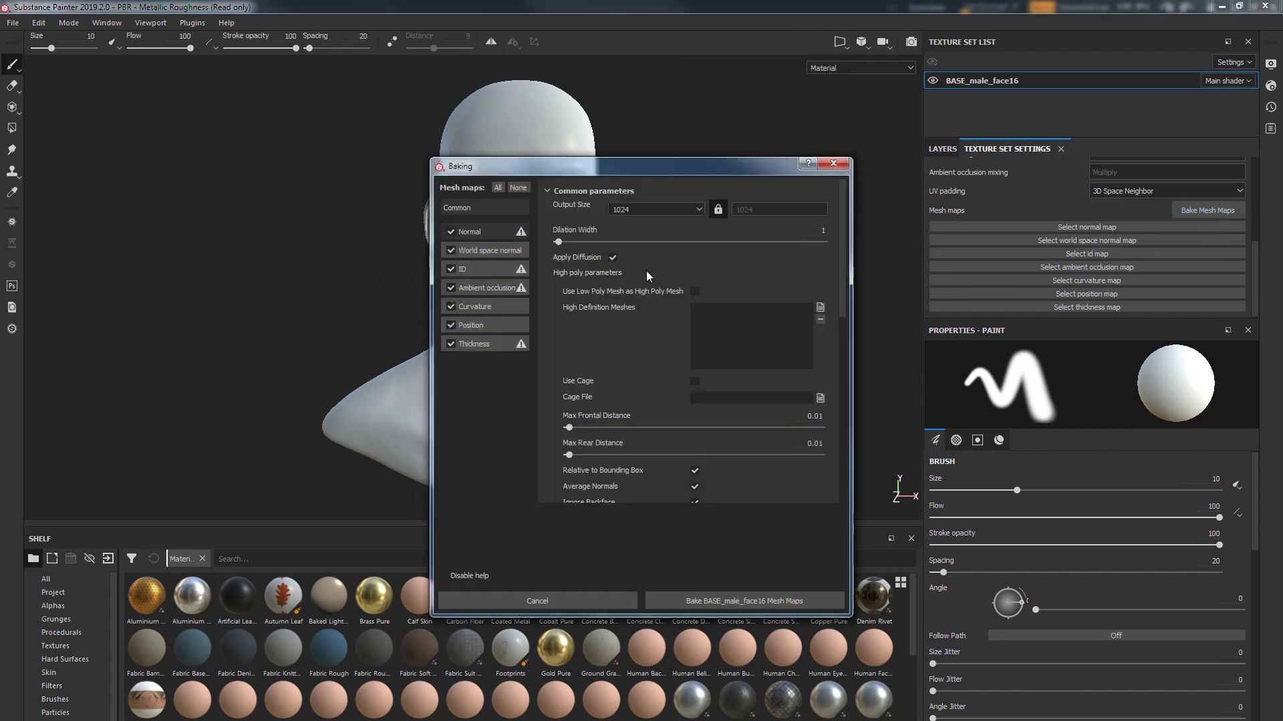
left_click(450, 232)
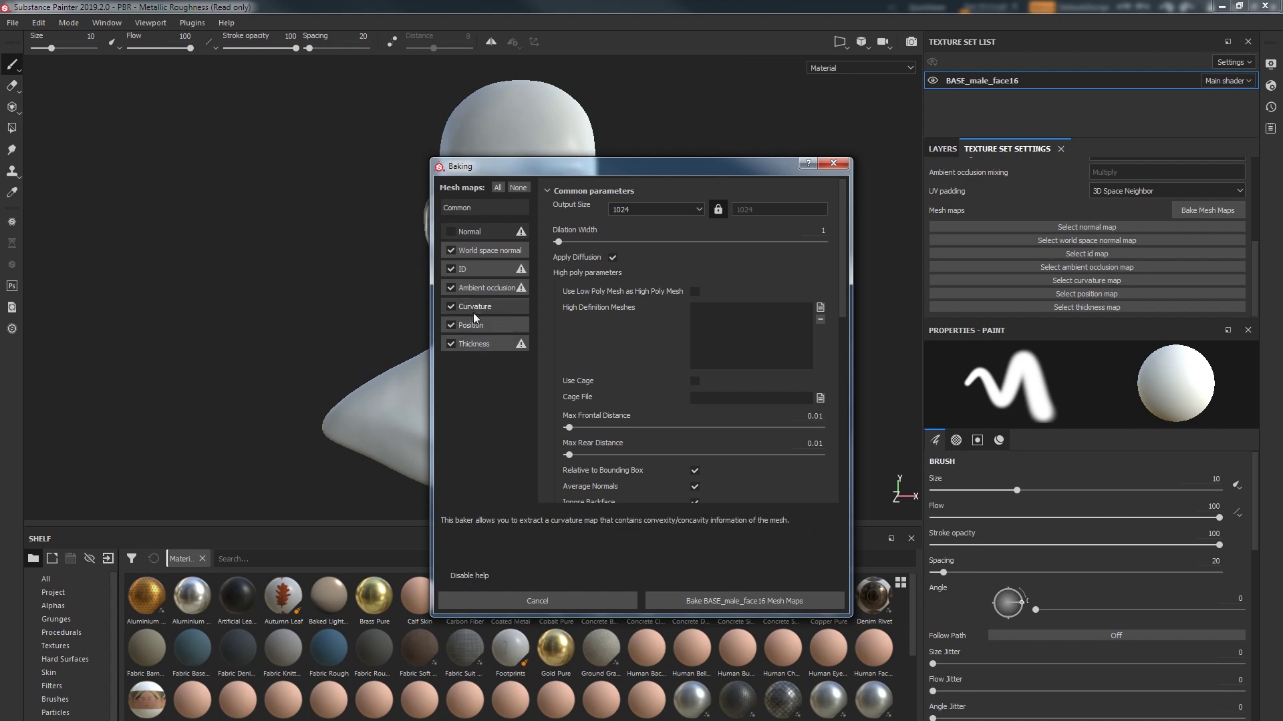
left_click(452, 270)
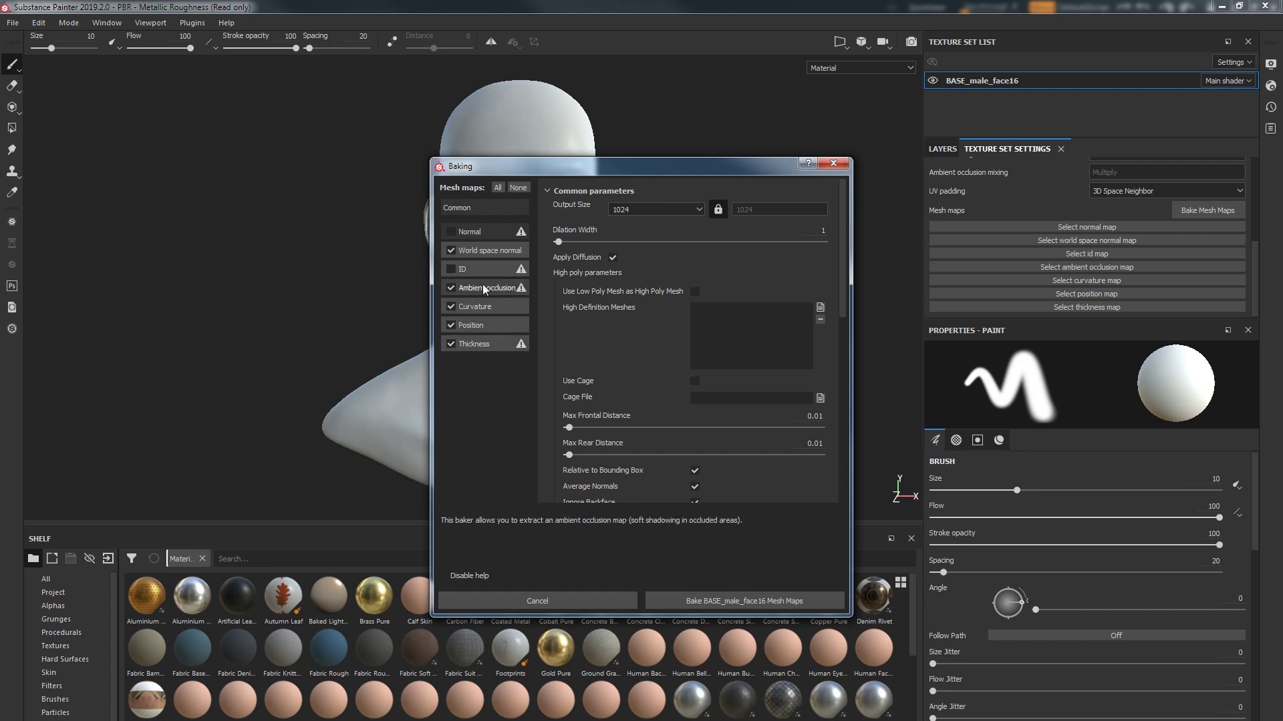
left_click(453, 343)
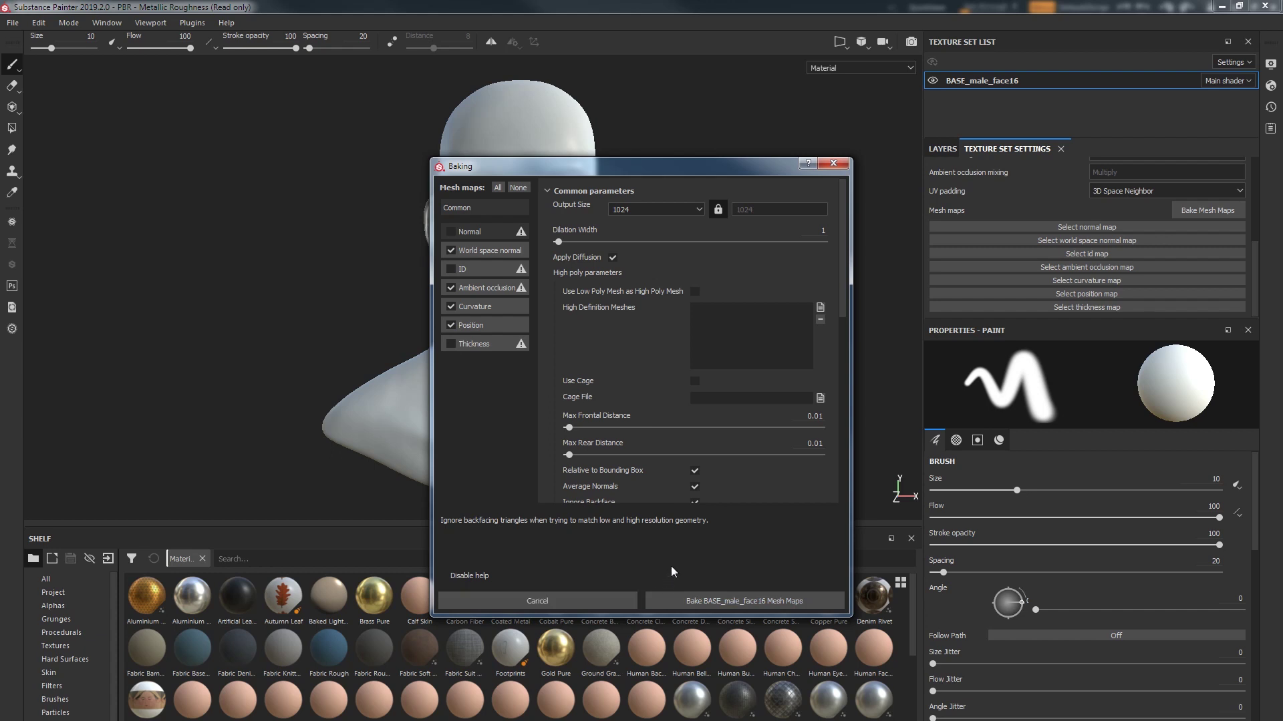
- Set the baking output size to 4096 and bake the BASE_male_face16 mesh maps
left_click(700, 209)
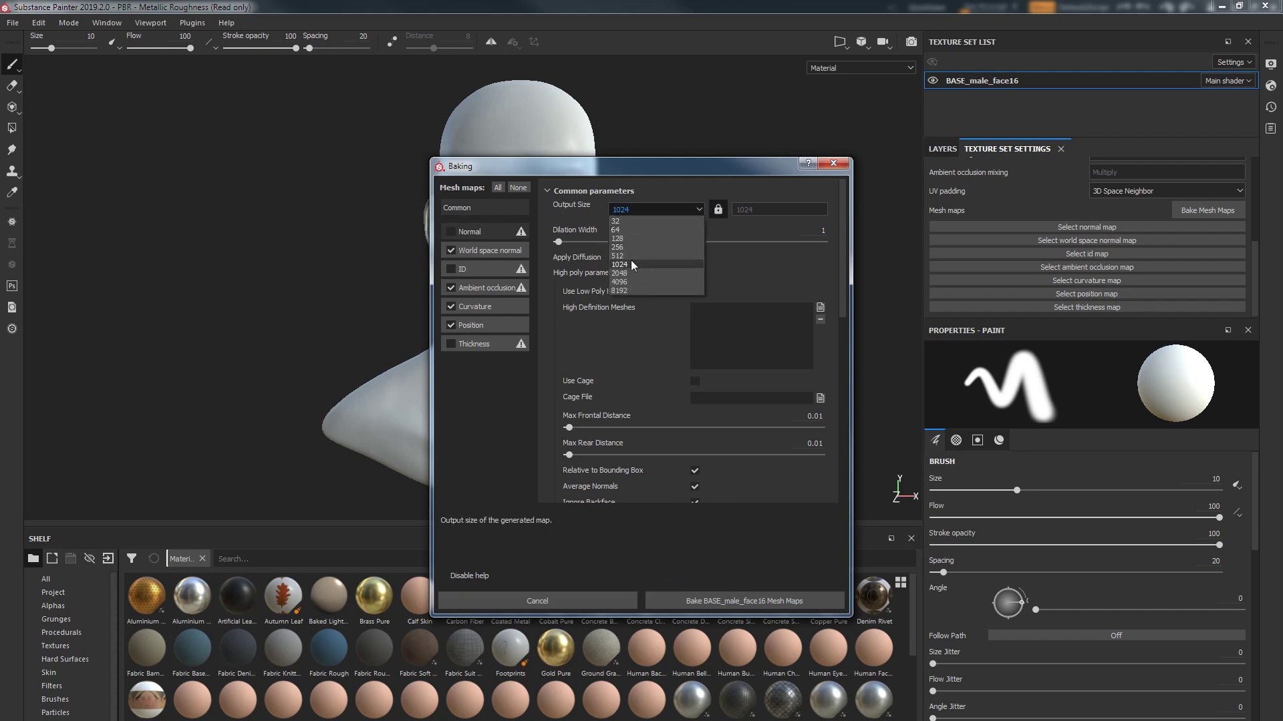
left_click(627, 281)
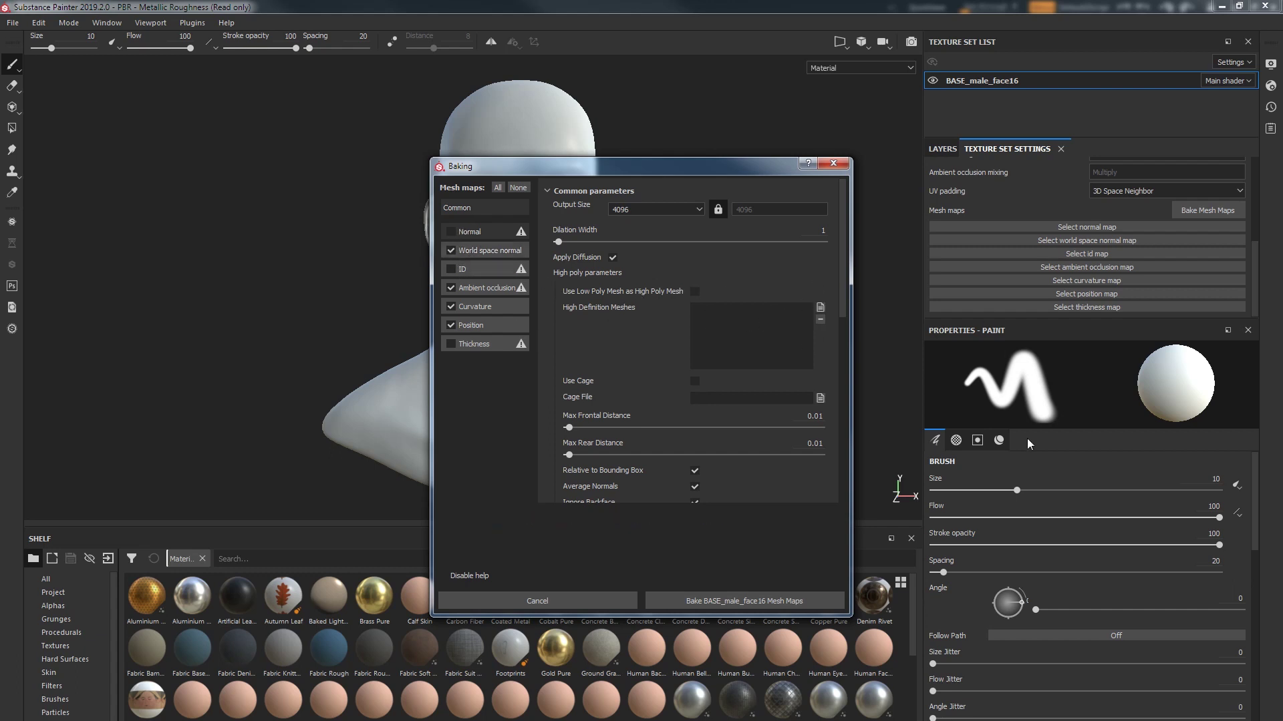
mouse_move(841, 304)
left_mouse_down()
mouse_move(839, 486)
mouse_move(844, 294)
left_mouse_up()
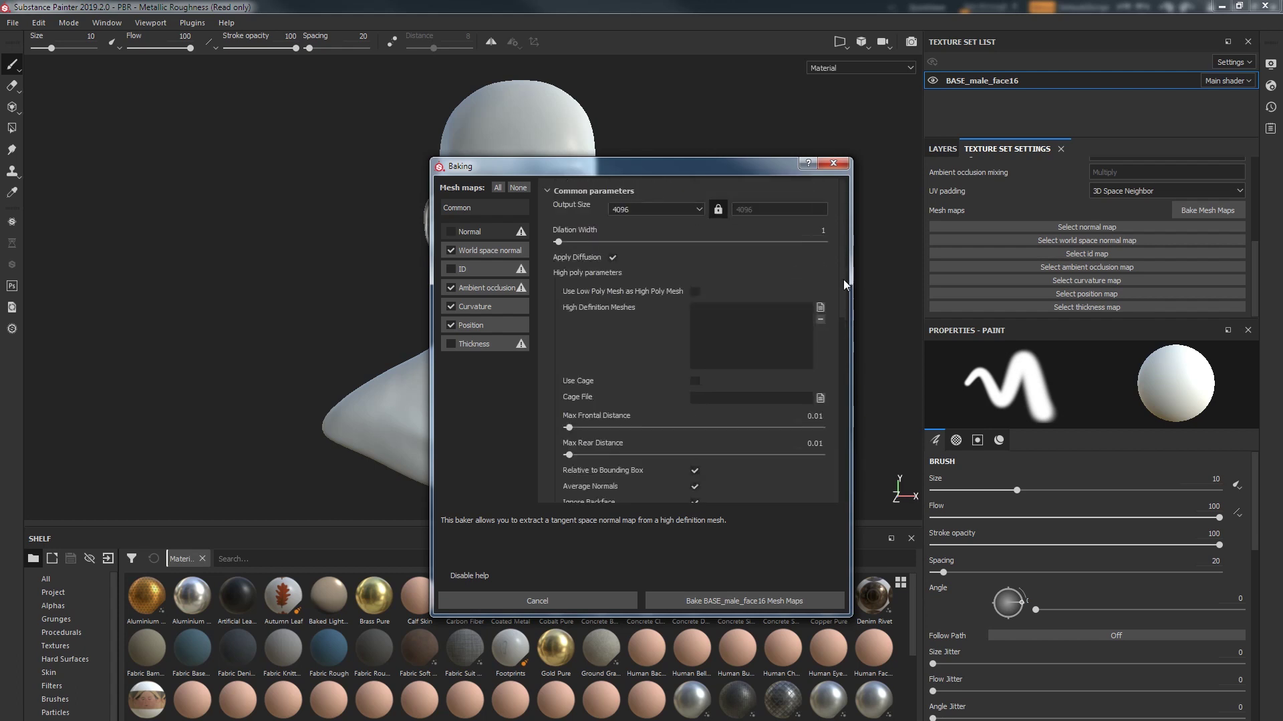
left_click(740, 603)
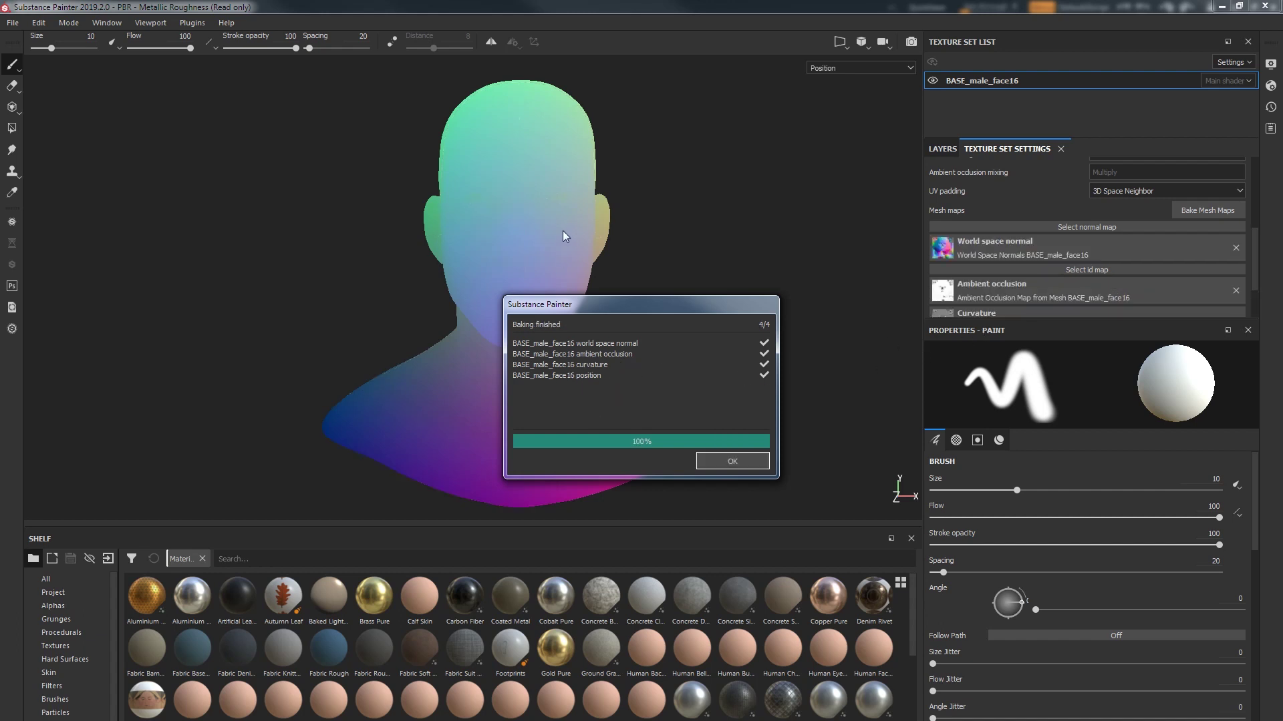
left_click(734, 462)
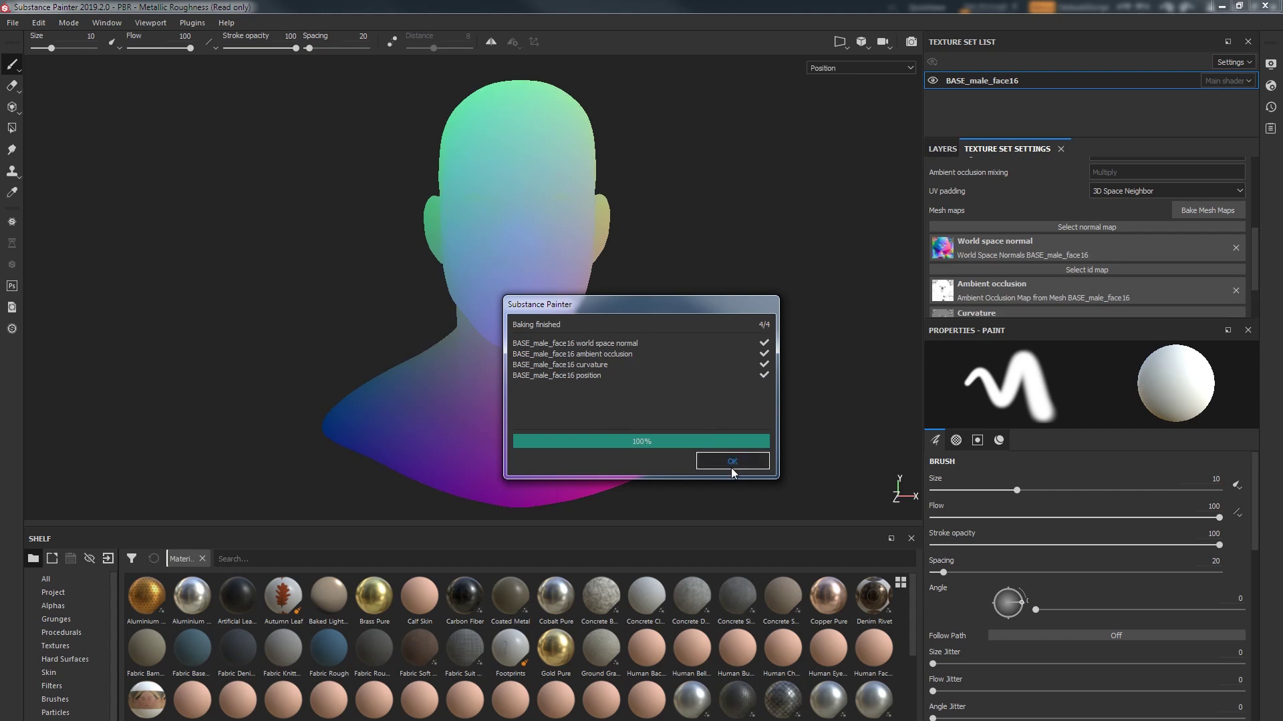
- Close the baking report and assign the project's head mapsBASE male face16-NM texture as the normal mesh map
mouse_move(730, 304)
left_mouse_down("alt")
mouse_move(767, 310)
mouse_move(735, 319)
left_mouse_up("alt")
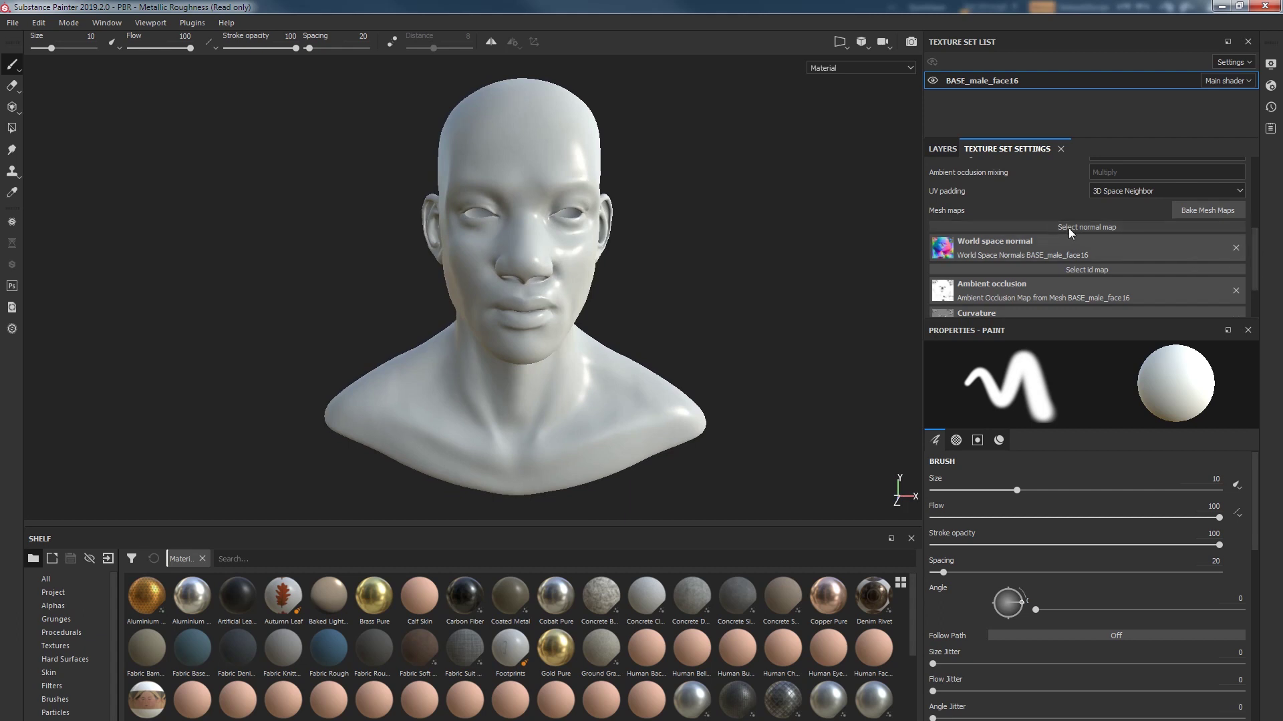
left_click(1088, 229)
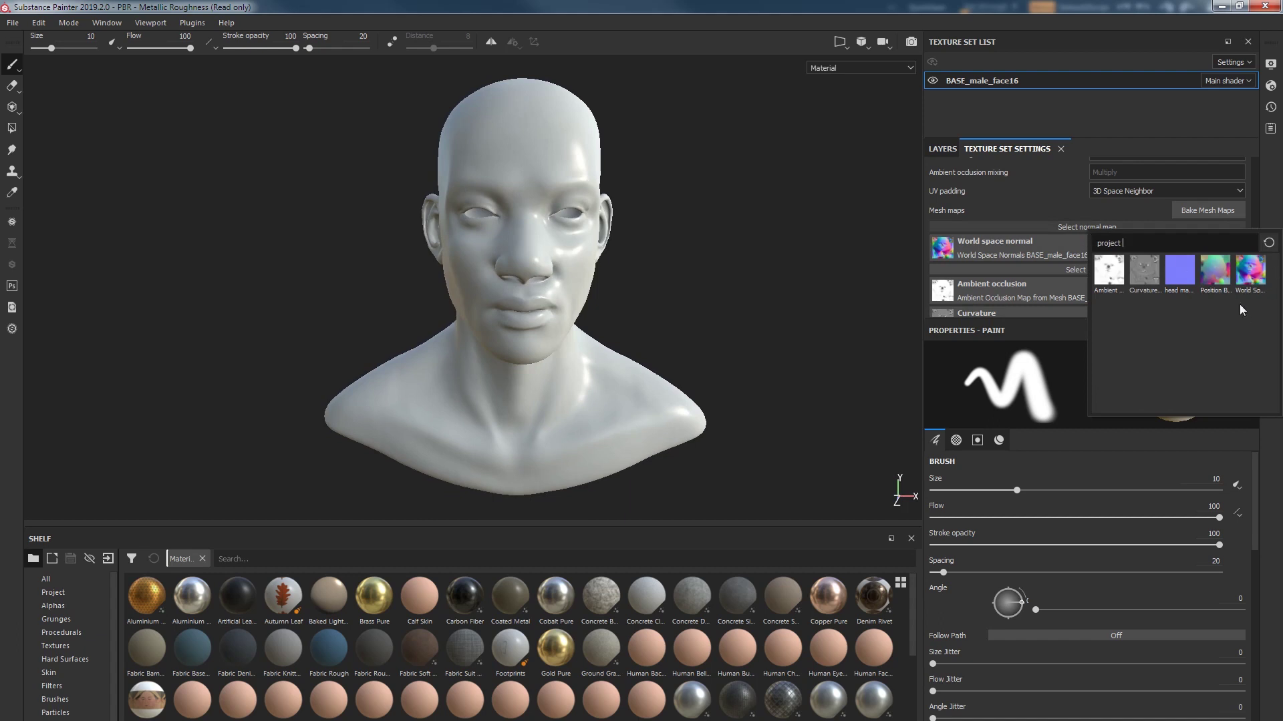
left_click(1176, 292)
- Examine the normal map's skin detail up close on the cheeks, neck, nose and lips, and from both sides of the face
left_click_drag(631, 275, 707, 243, "alt")
right_click_drag(659, 225, 744, 267, "alt")
left_click_drag(129, 223, 192, 240, "alt")
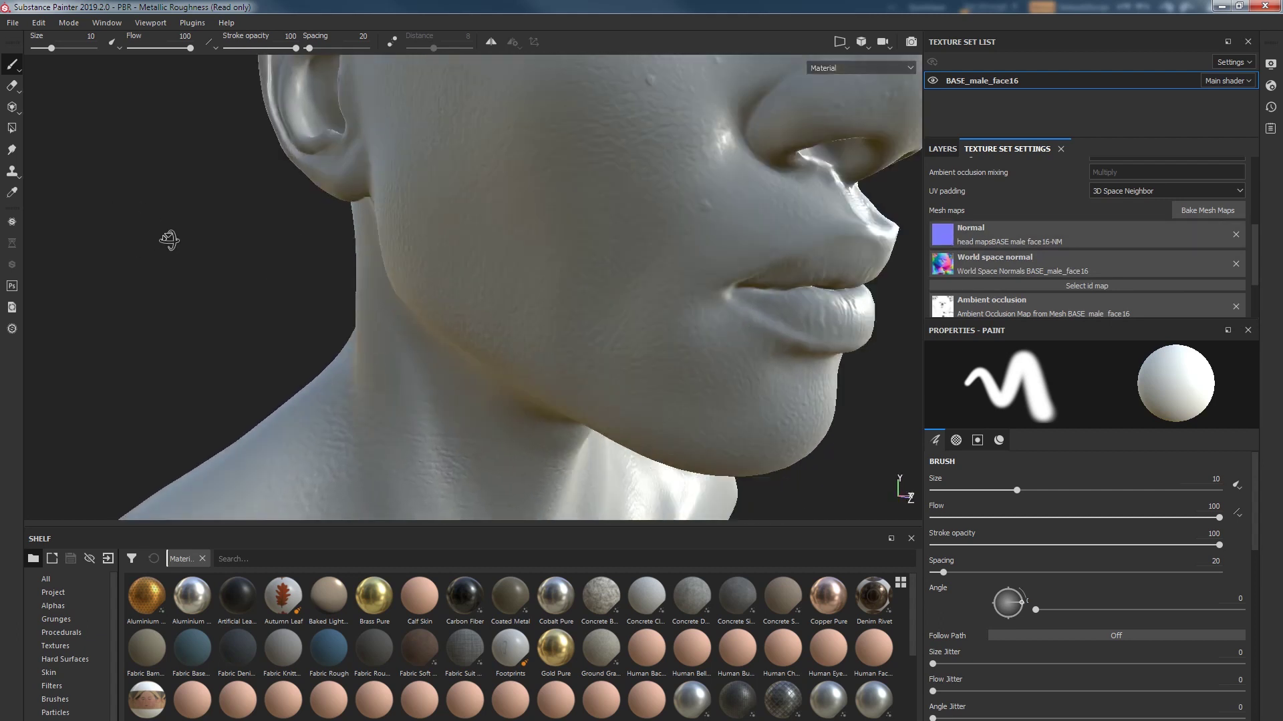
scroll(191, 240, "up", 3)
middle_click_drag(126, 226, 98, 262, "alt")
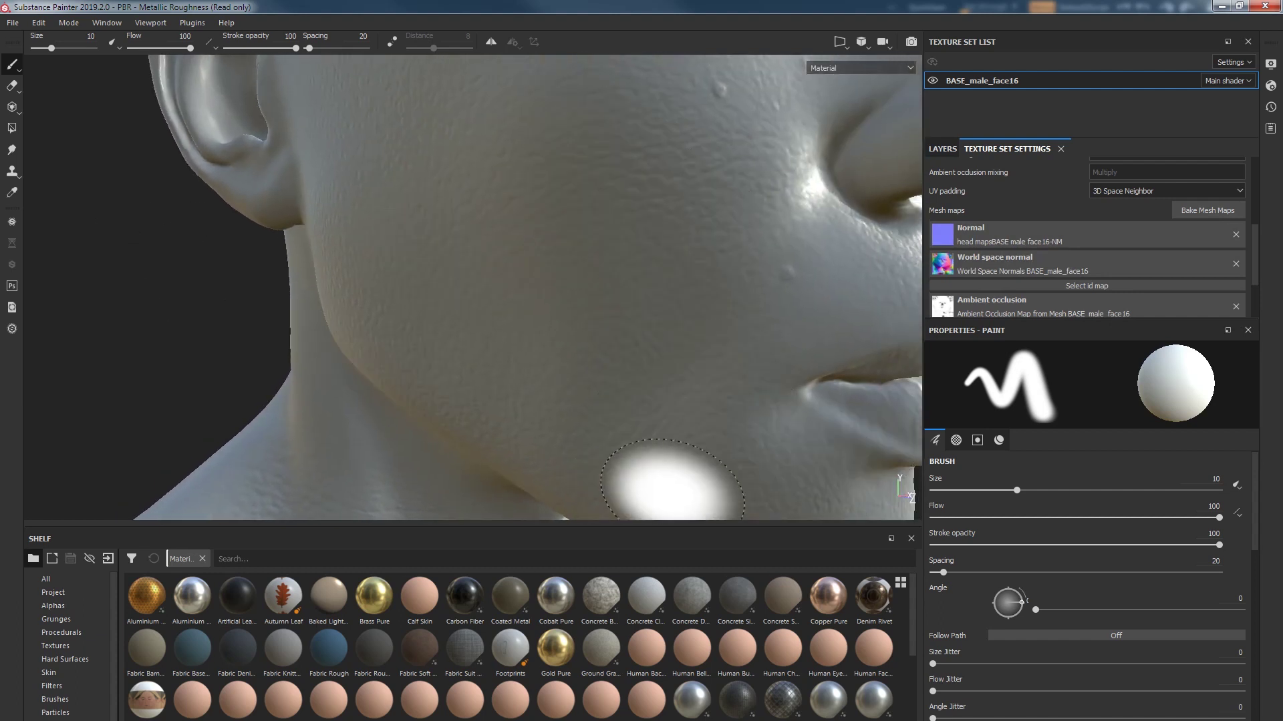
mouse_move(680, 358)
right_mouse_down("alt")
mouse_move(664, 327)
mouse_move(710, 214)
right_mouse_up("alt")
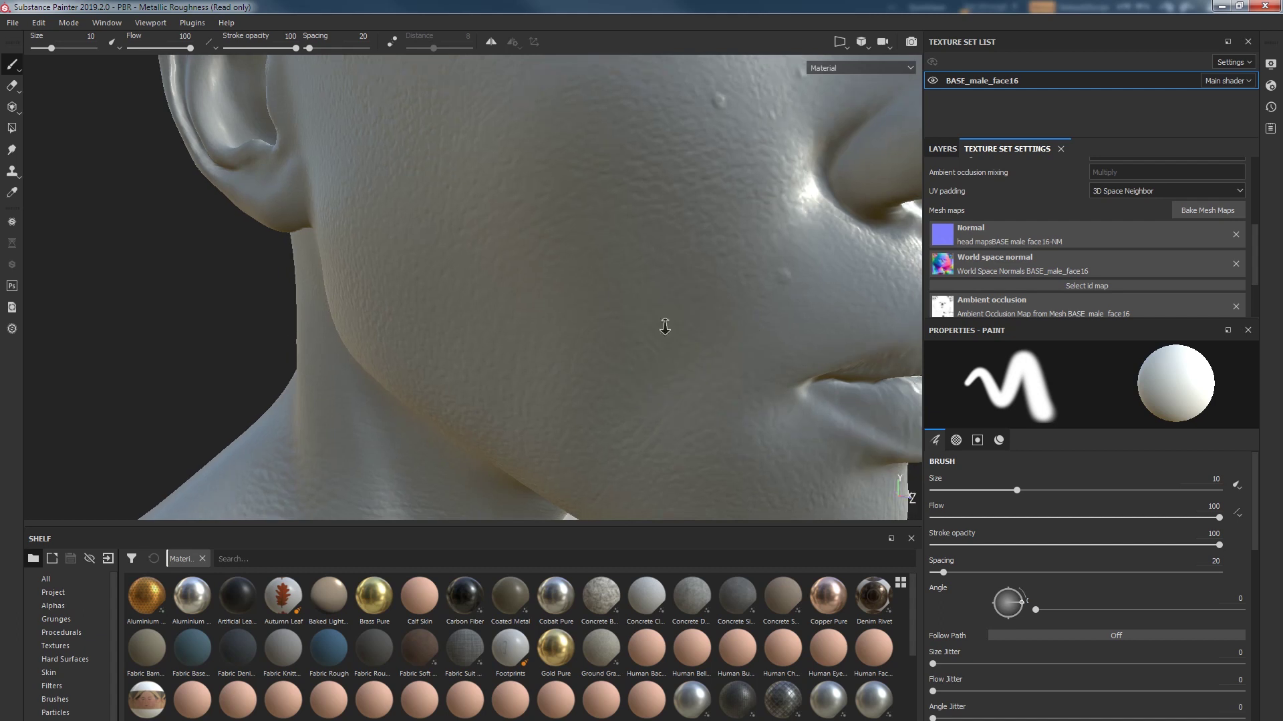
left_click_drag(893, 386, 209, 338, "alt")
right_click_drag(831, 347, 801, 355, "alt")
left_click_drag(802, 354, 775, 360, "alt")
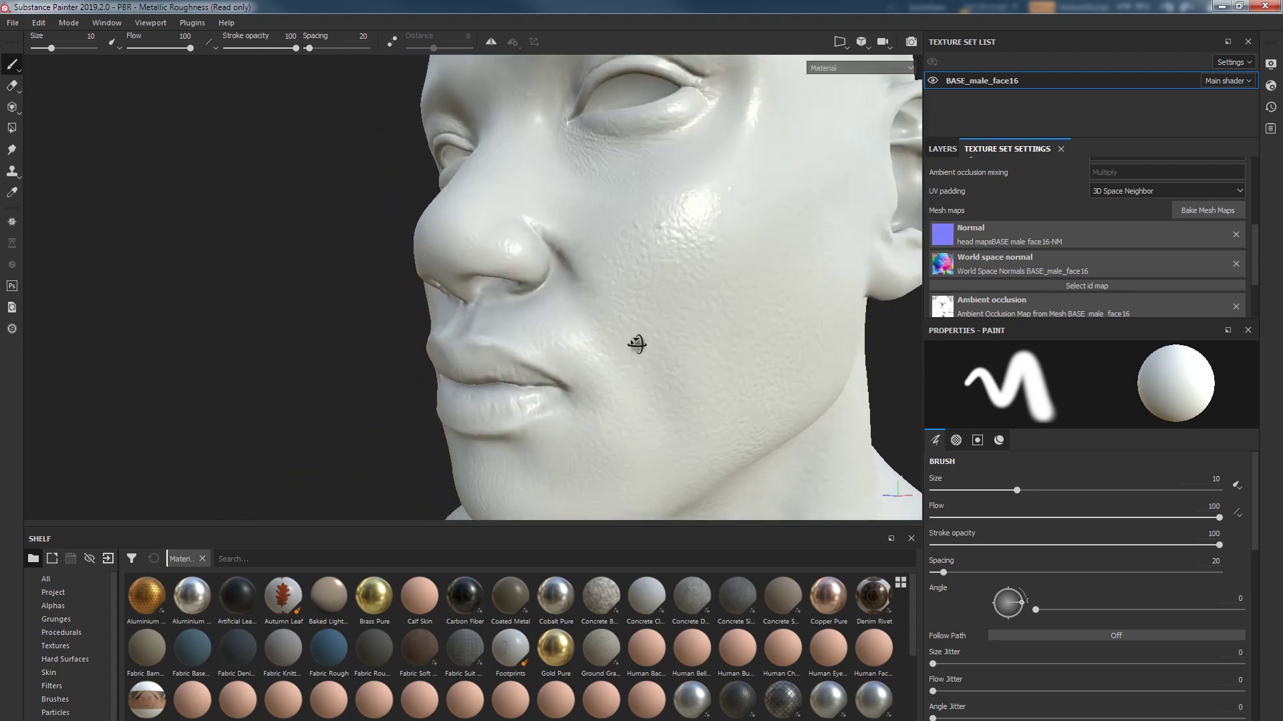
right_click_drag(834, 264, 787, 194, "alt")
left_click_drag(859, 258, 767, 386, "alt")
right_click_drag(768, 387, 723, 169, "alt")
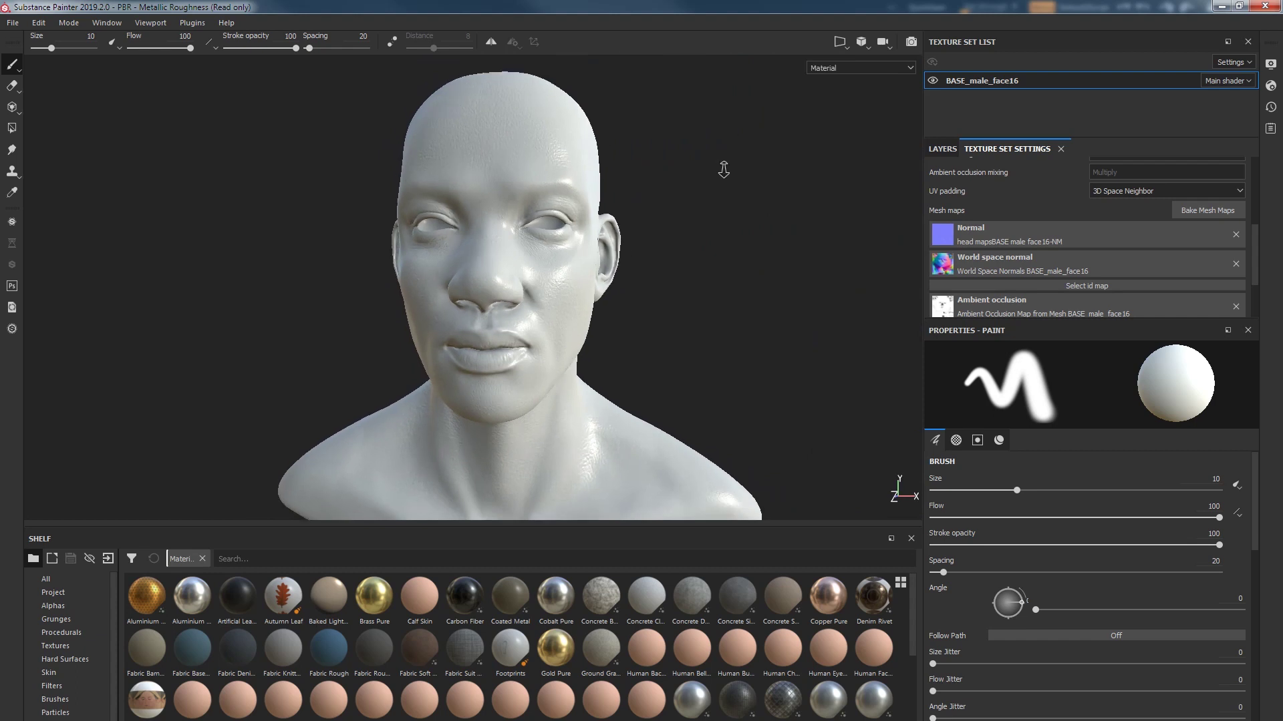
left_click_drag(723, 169, 664, 309, "alt")
right_click_drag(664, 309, 763, 530, "alt")
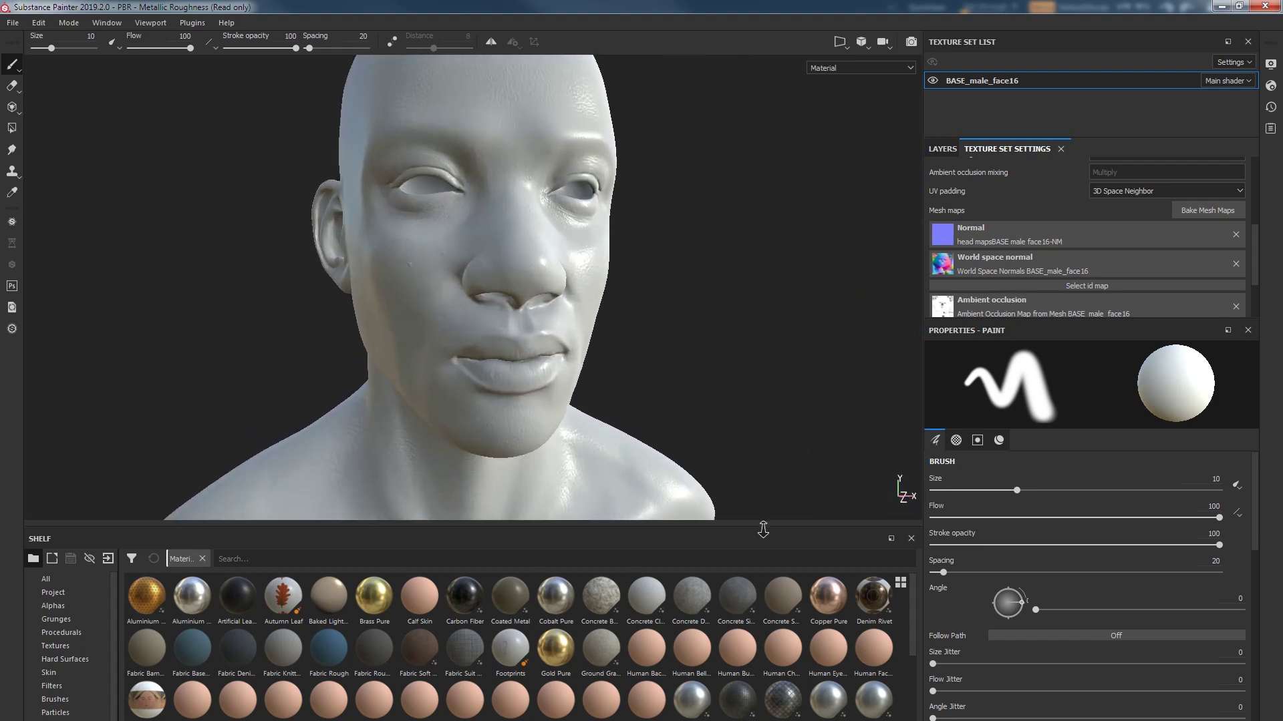
left_click_drag(763, 530, 719, 347, "alt")
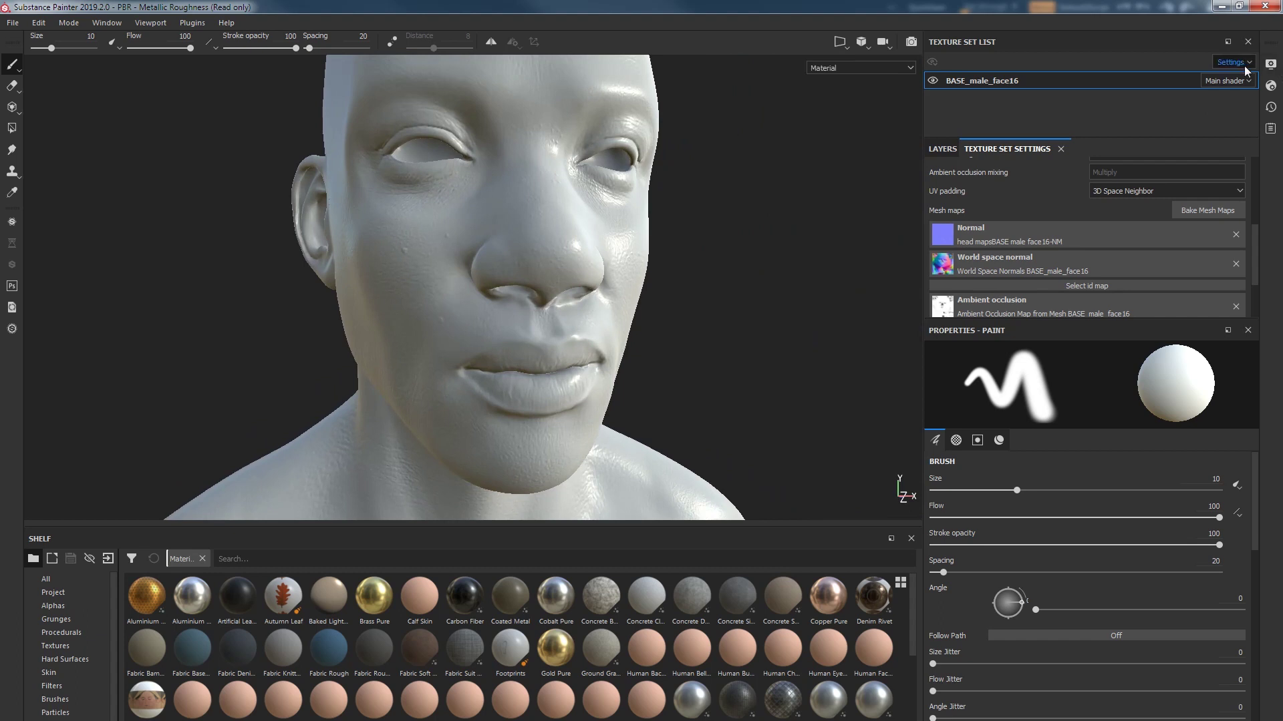
- Set the viewport camera's field of view to 31 degrees in the display settings
left_click(1270, 64)
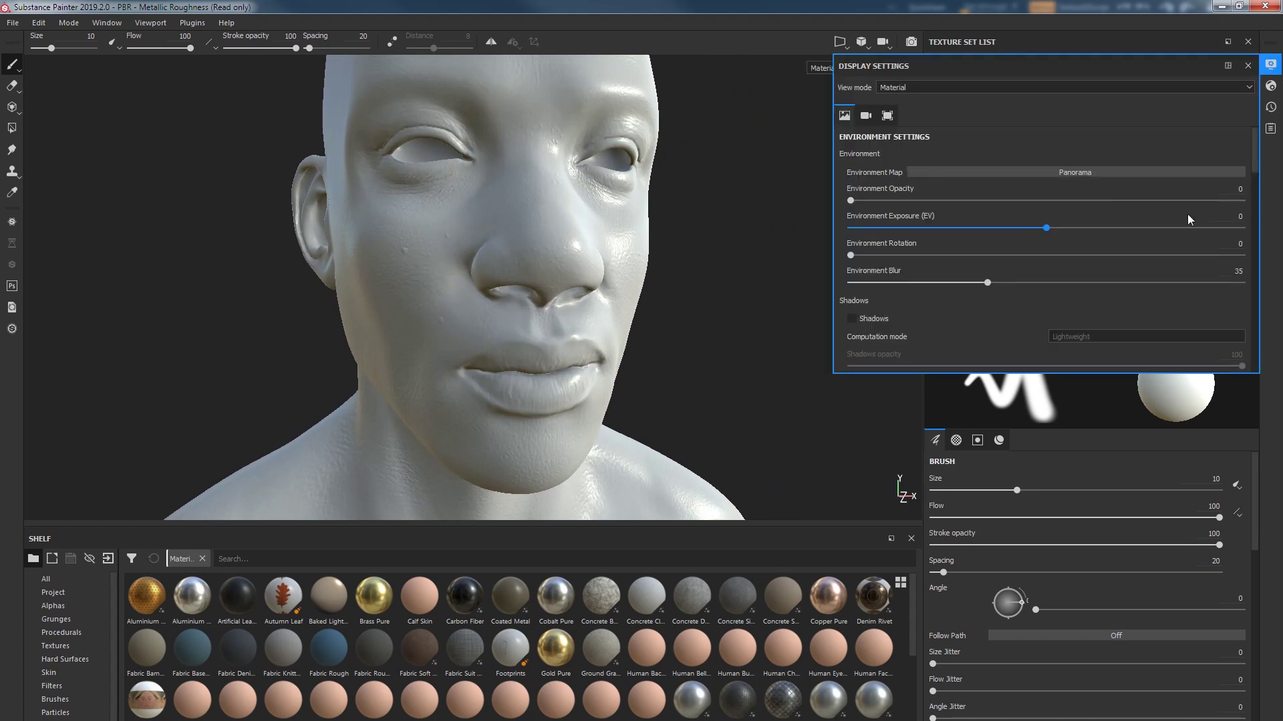
left_click(866, 115)
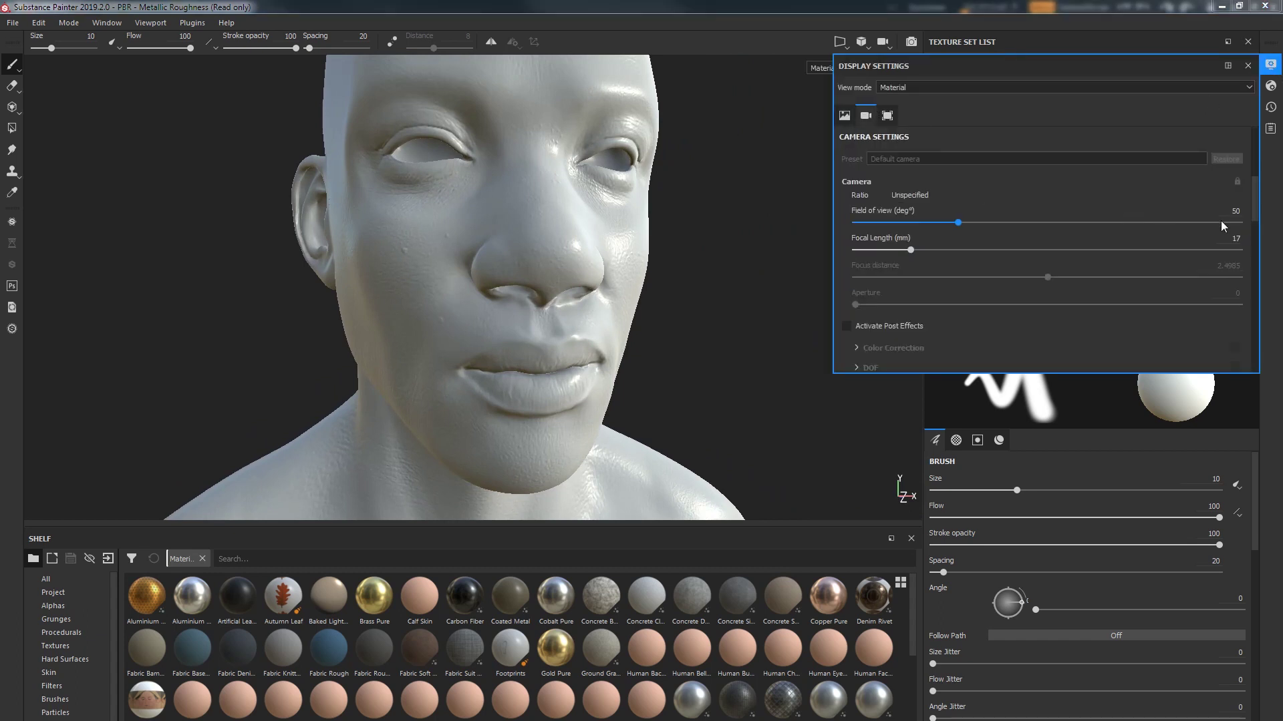
left_click_drag(957, 223, 1040, 222)
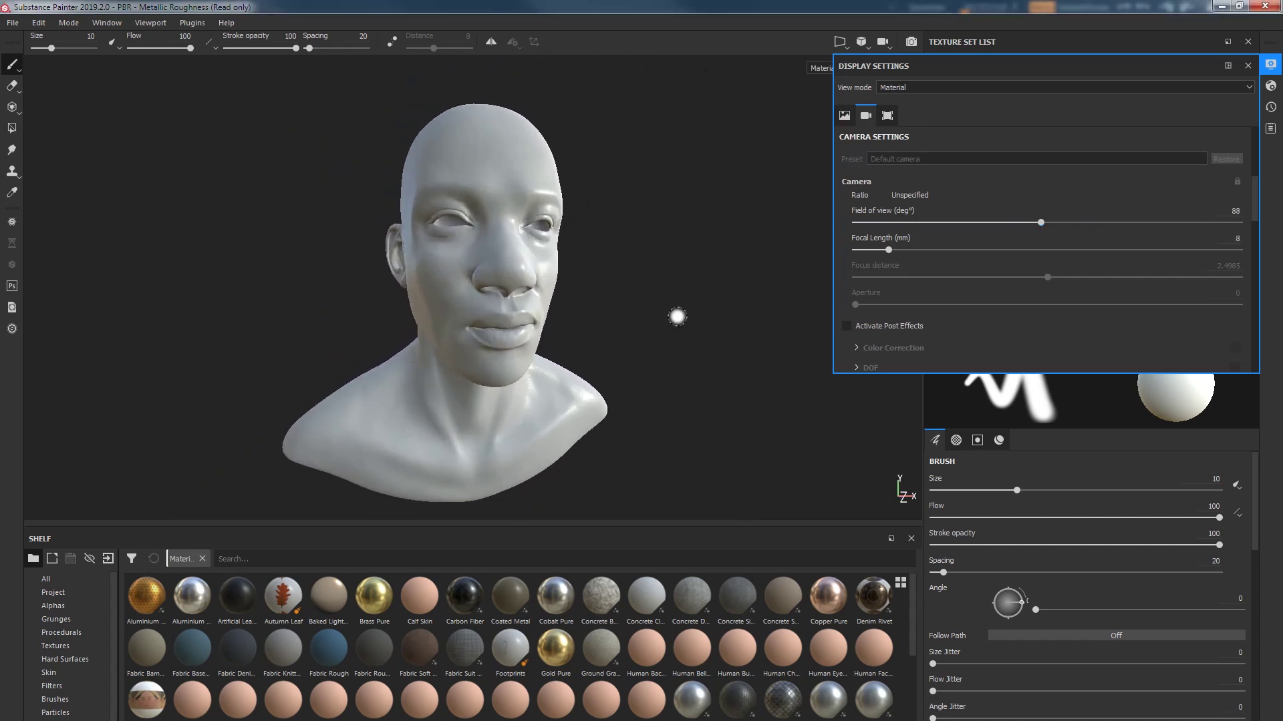
left_click_drag(675, 298, 658, 307, "alt")
left_click_drag(1040, 222, 914, 227)
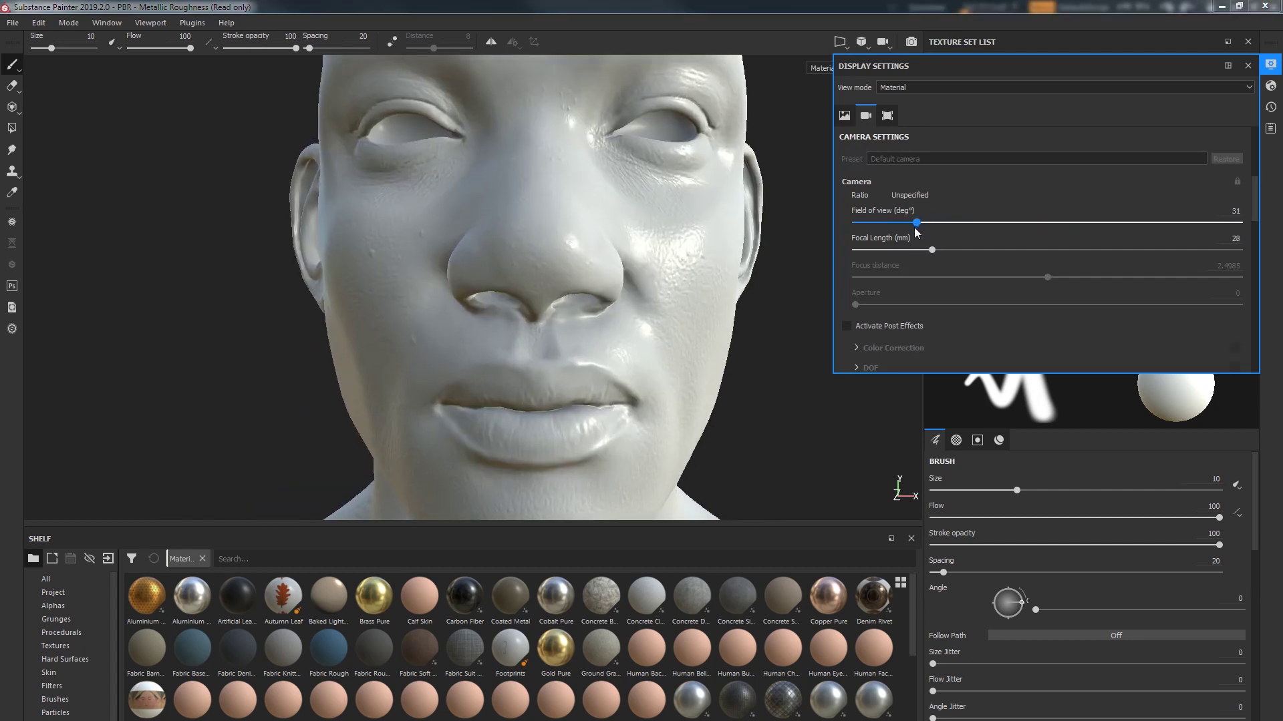
scroll(753, 444, "down", 5)
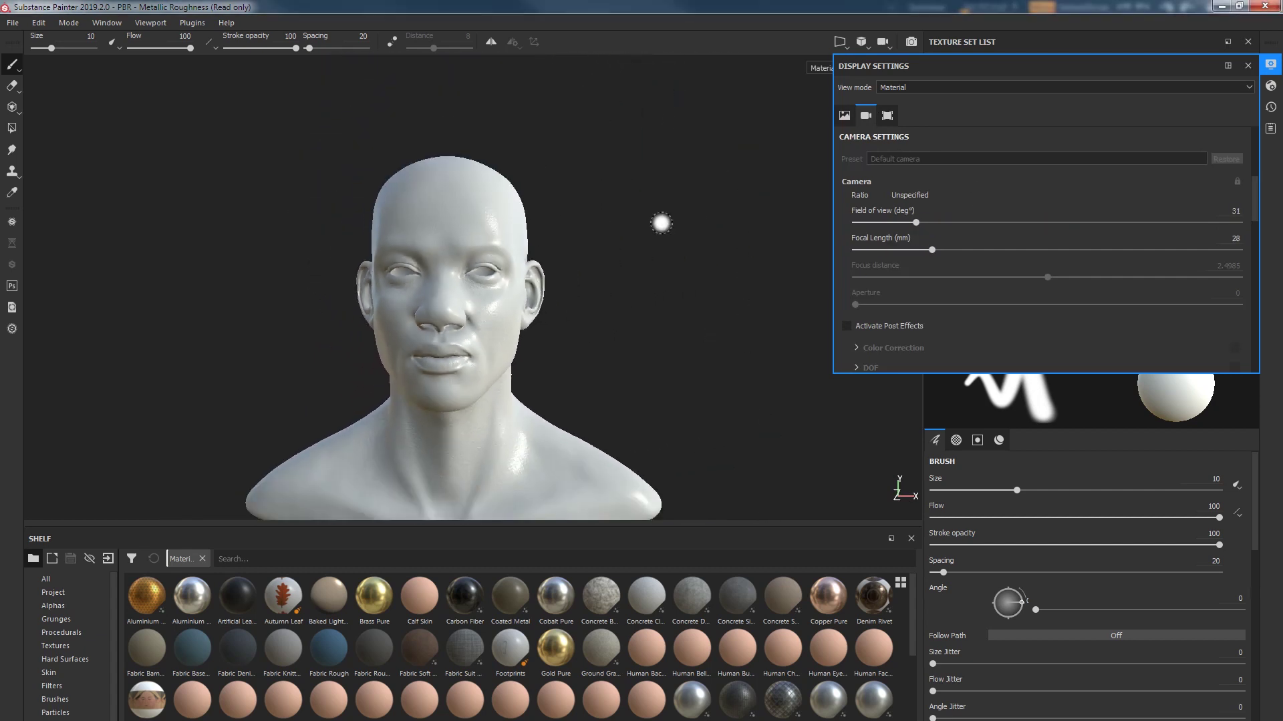
left_click(1248, 65)
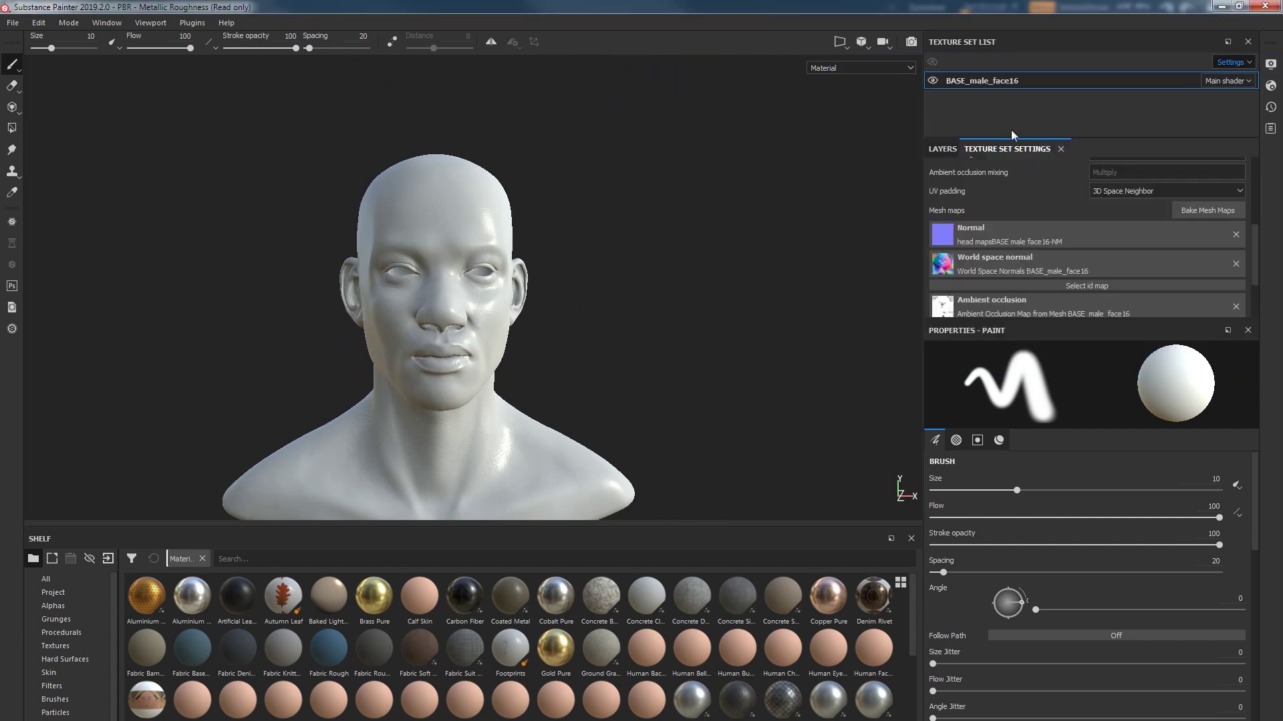
- Inspect the face from the side and front to judge the proportions and pores under the new camera perspective
left_click_drag(578, 310, 600, 332, "alt")
right_click_drag(599, 333, 778, 352, "alt")
mouse_move(779, 352)
left_mouse_down("alt")
mouse_move(616, 342)
mouse_move(552, 358)
mouse_move(701, 367)
mouse_move(804, 352)
left_mouse_up("alt")
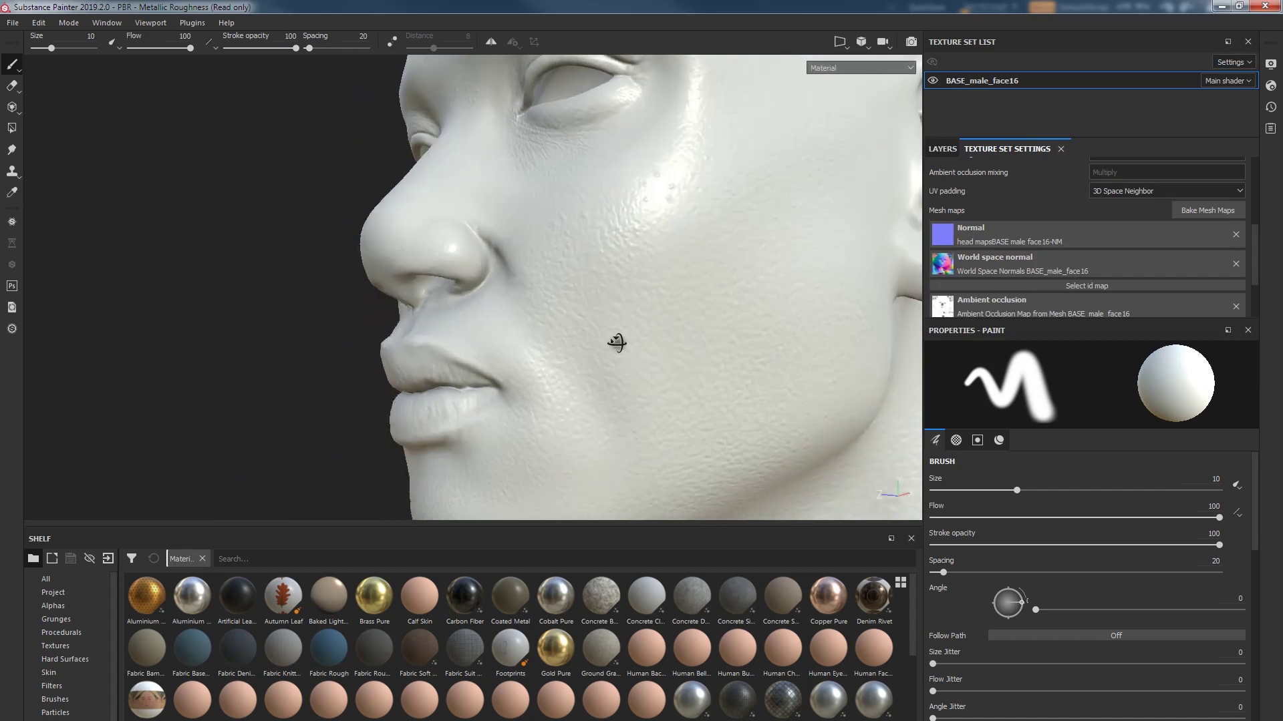
right_click_drag(804, 352, 786, 236, "alt")
mouse_move(762, 400)
left_mouse_down("alt")
mouse_move(750, 421)
mouse_move(796, 425)
mouse_move(754, 422)
left_mouse_up("alt")
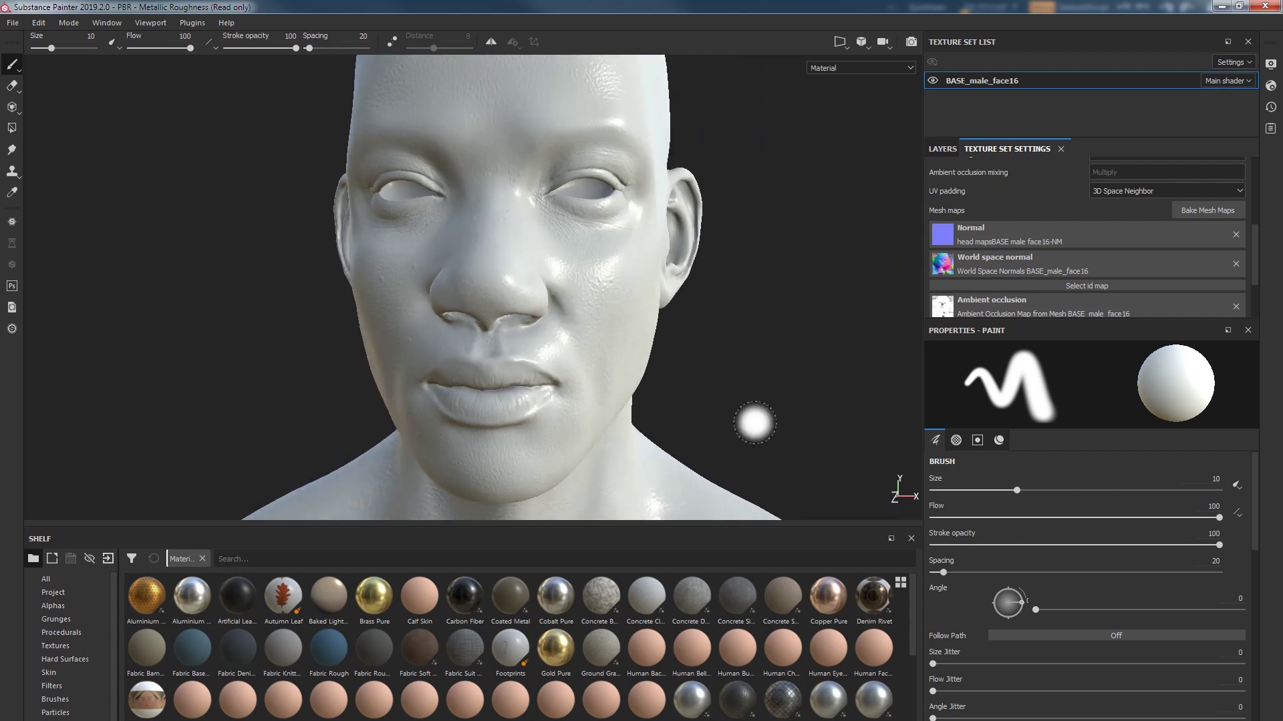